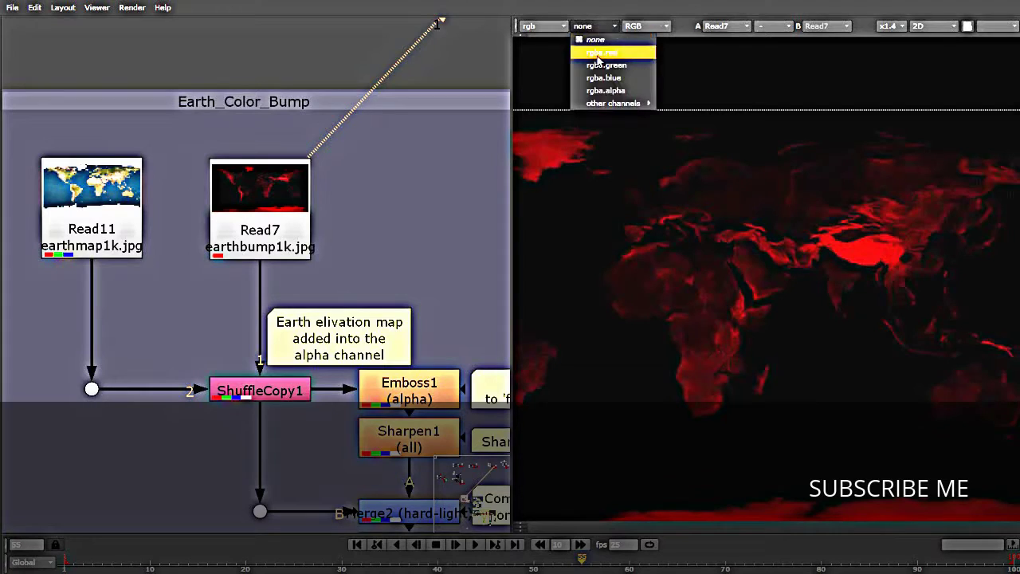
# Display the alpha view of the Read7 elevation map, sourced from rgba.red, and inspect the whole frame
pyautogui.click(637, 26)
pyautogui.click(636, 118)
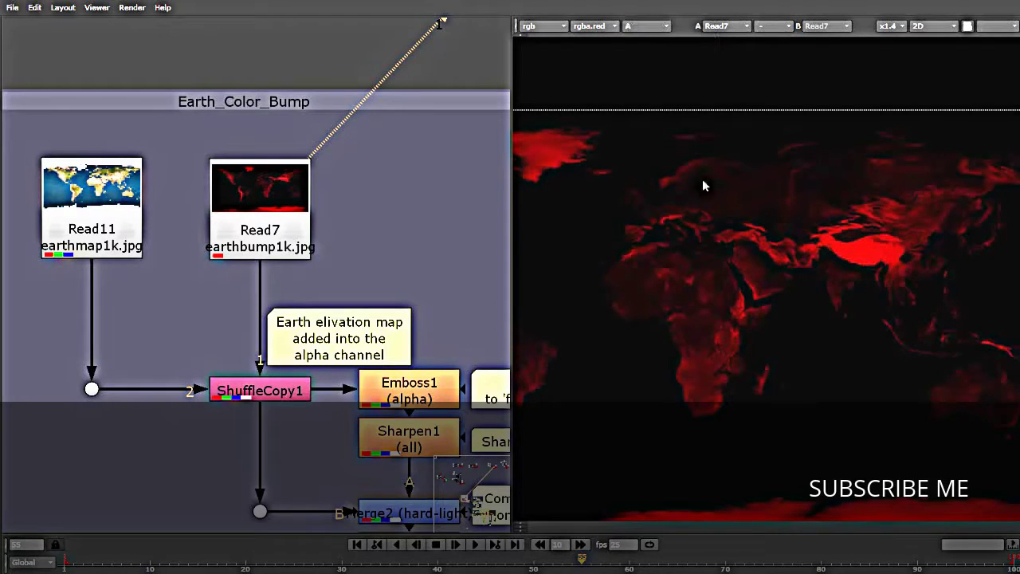
pyautogui.scroll(-3, 867, 253)
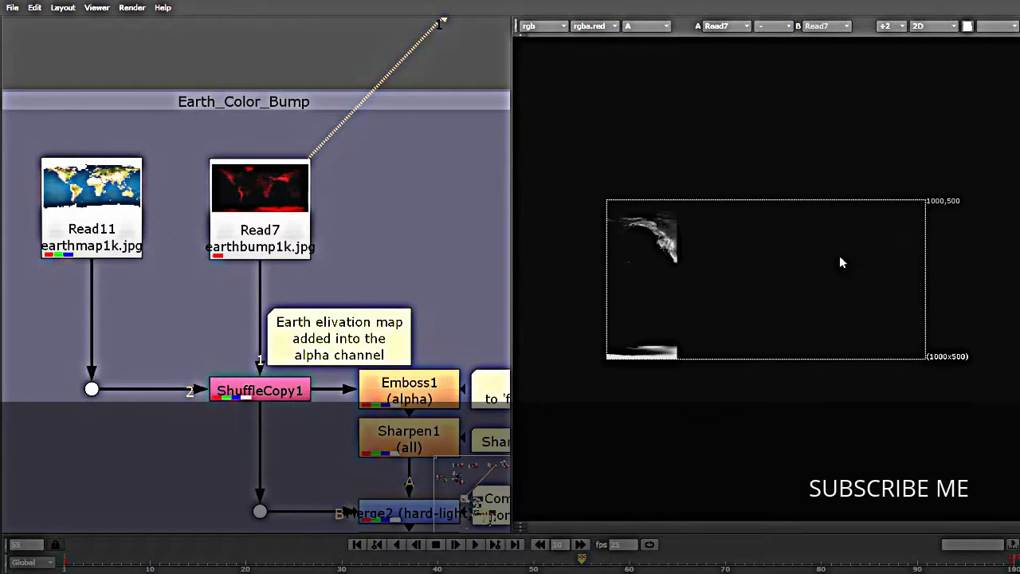
pyautogui.scroll(4, 637, 303)
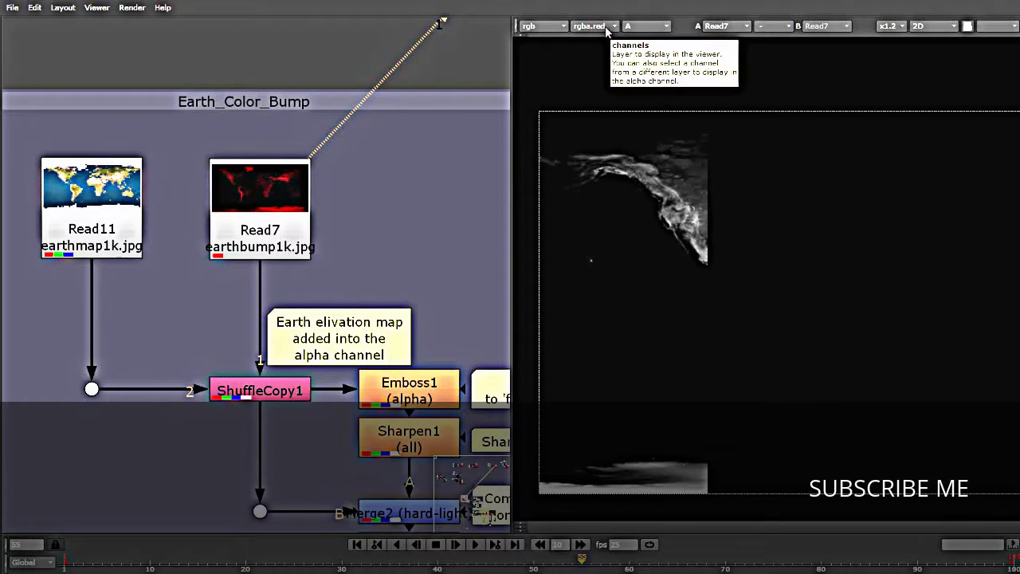
# Return the viewer to RGB display with rgba.red as the alpha channel source, showing the full Read7 map
pyautogui.click(647, 25)
pyautogui.click(647, 66)
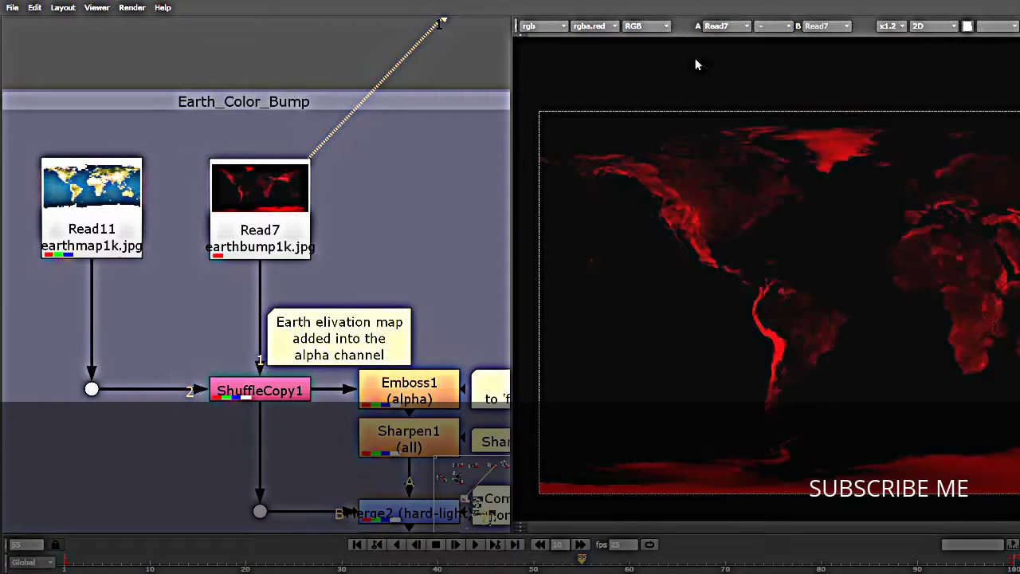
pyautogui.click(594, 26)
pyautogui.click(616, 53)
pyautogui.press('-')
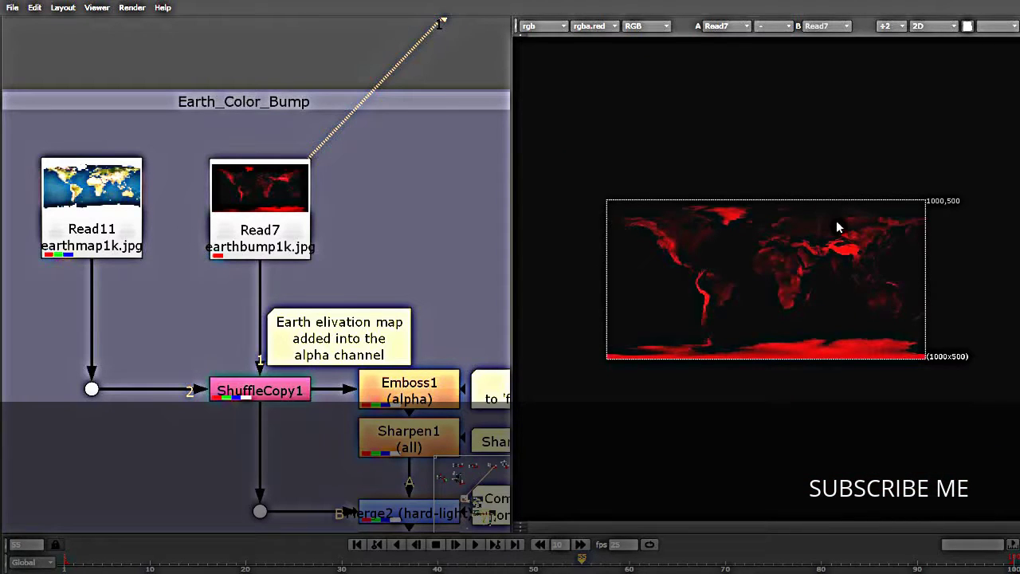
# Review the ShuffleCopy1 channel routing against its Read11 colour map and Read7 bump map inputs, and close its properties
pyautogui.scroll(3, 231, 435)
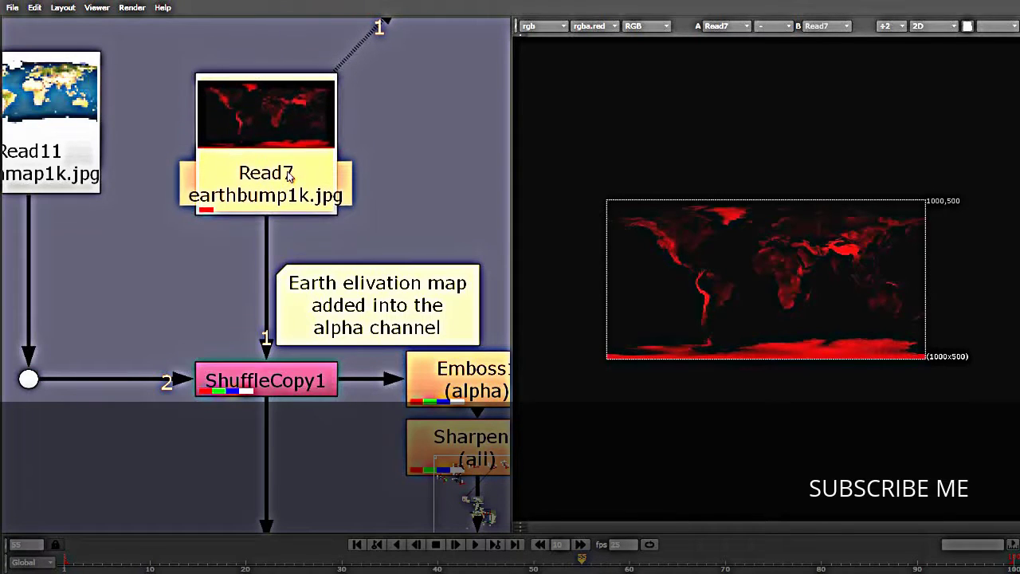
pyautogui.doubleClick(271, 386)
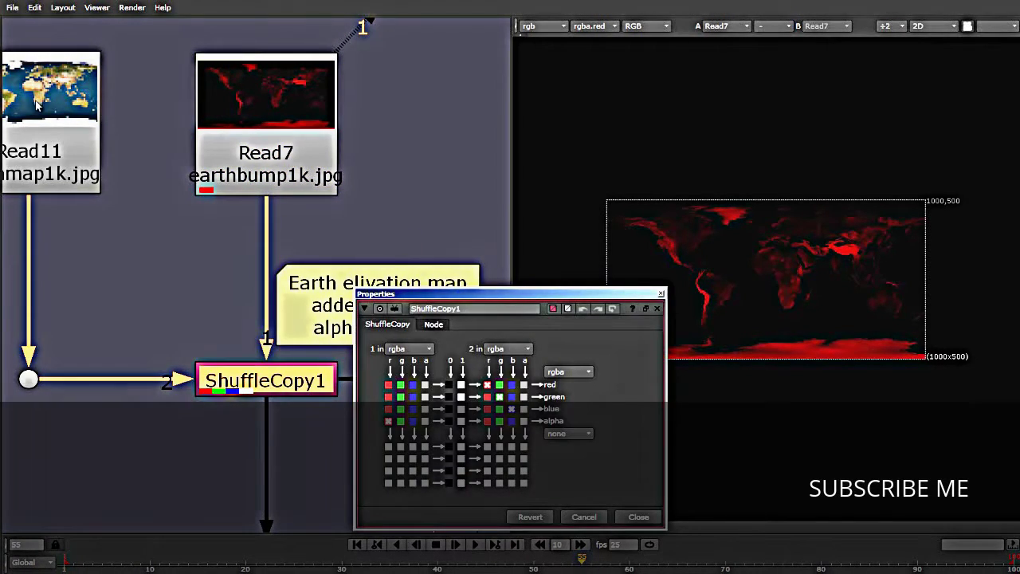
pyautogui.scroll(-2, 283, 383)
pyautogui.scroll(1, 80, 147)
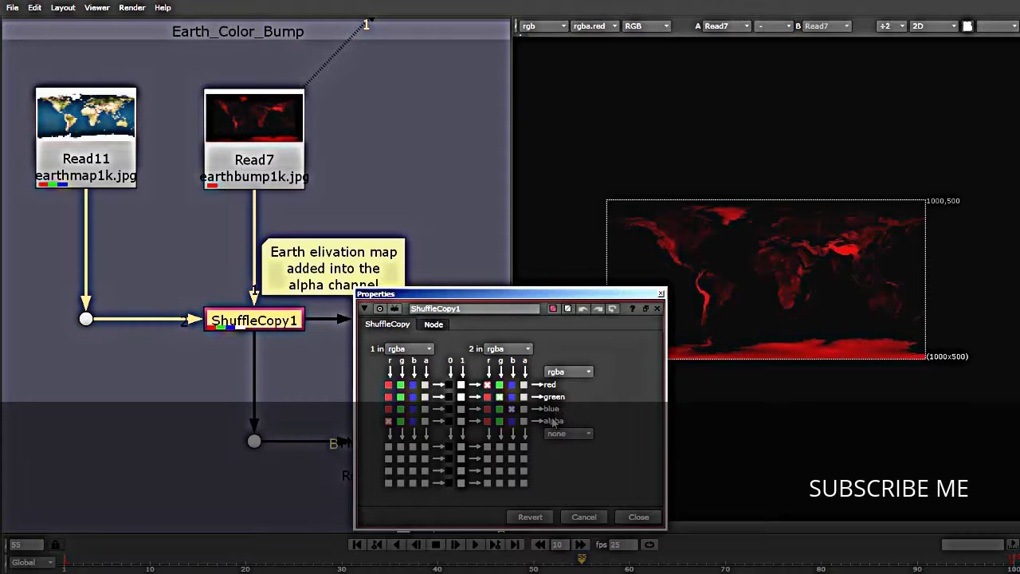
pyautogui.click(78, 164)
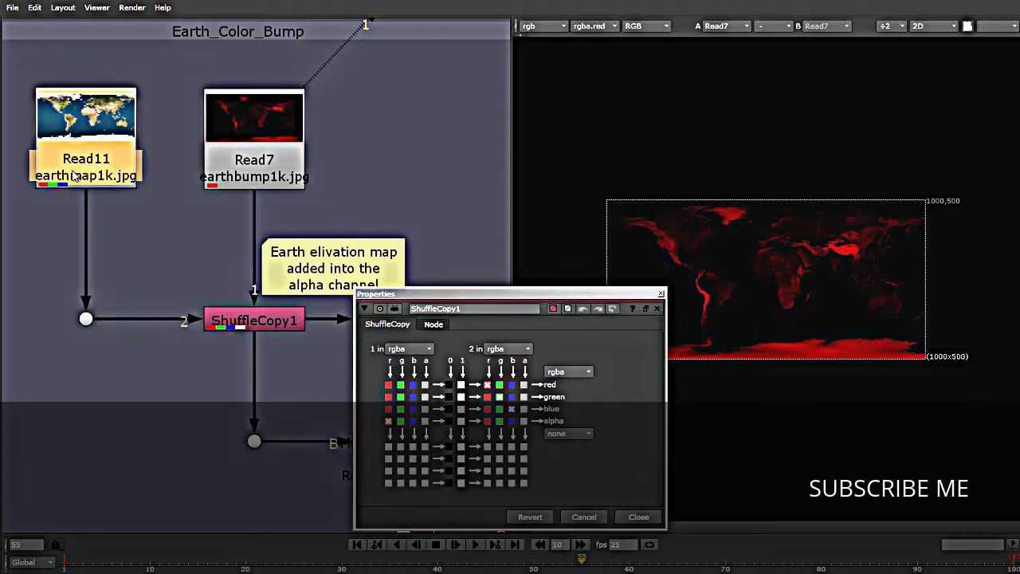
pyautogui.click(255, 165)
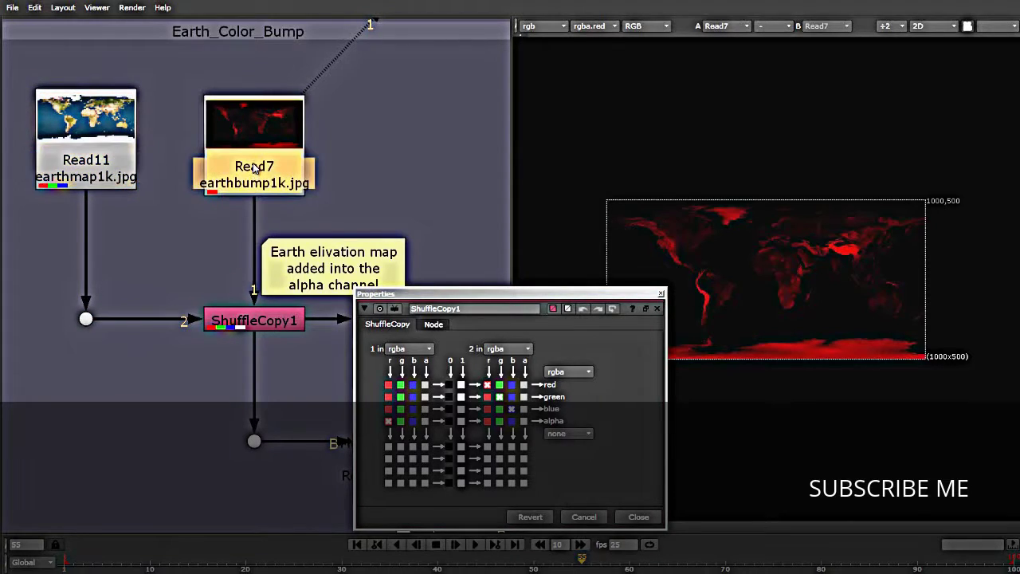
pyautogui.click(658, 291)
pyautogui.moveTo(342, 283); pyautogui.dragTo(341, 277)
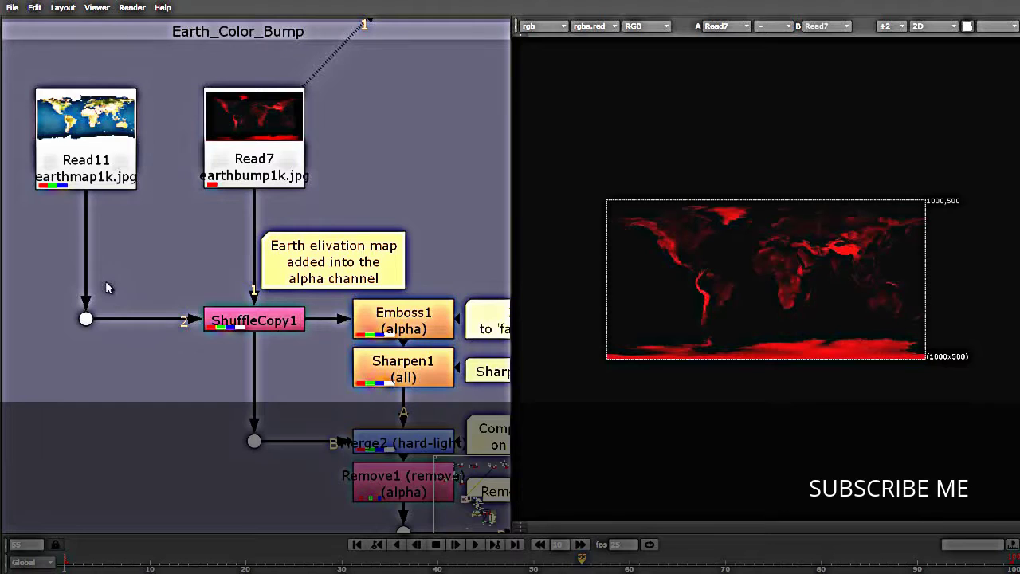
# Show the output of the Emboss1 node following ShuffleCopy1 in the viewer and inspect the relief up close
pyautogui.scroll(-2, 96, 267)
pyautogui.click(200, 317)
pyautogui.scroll(3, 200, 317)
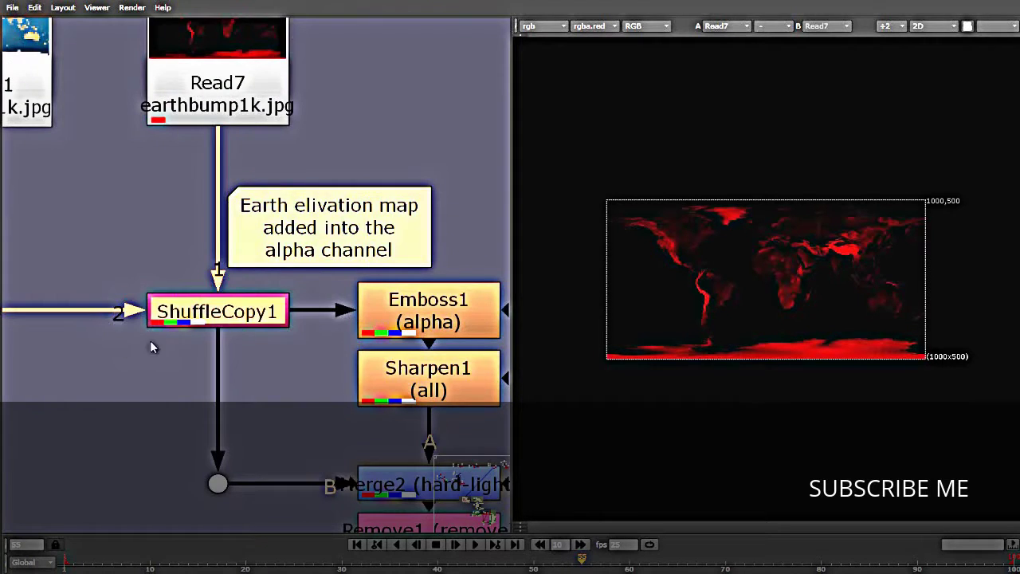
pyautogui.scroll(-1, 164, 342)
pyautogui.scroll(3, 306, 322)
pyautogui.click(293, 322)
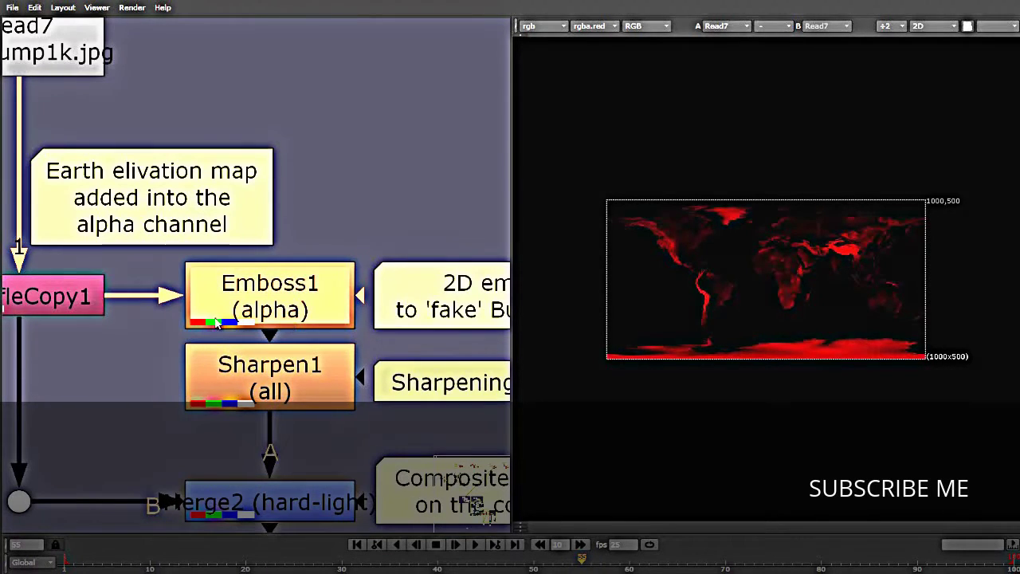
pyautogui.press('1')
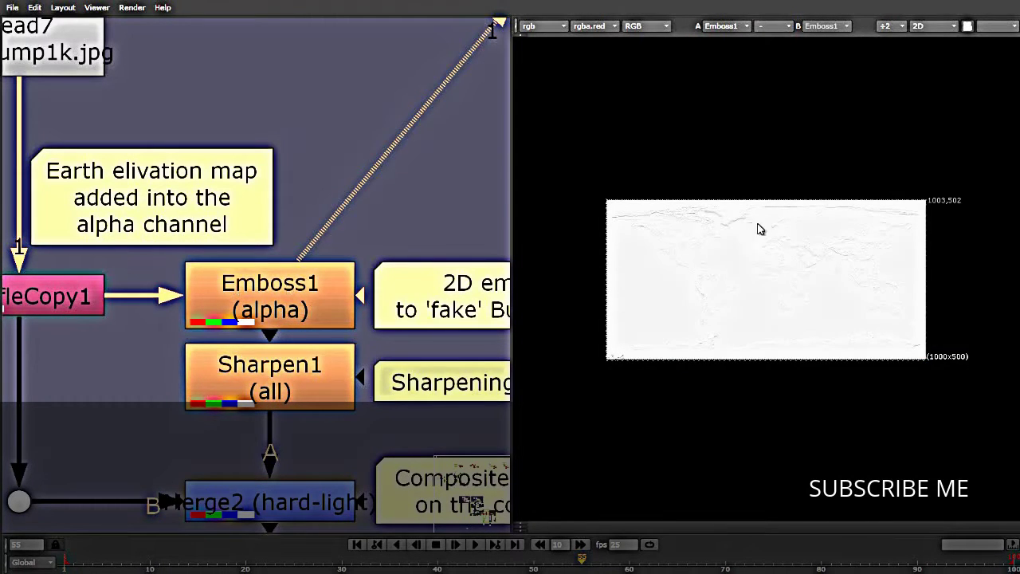
pyautogui.scroll(8, 753, 231)
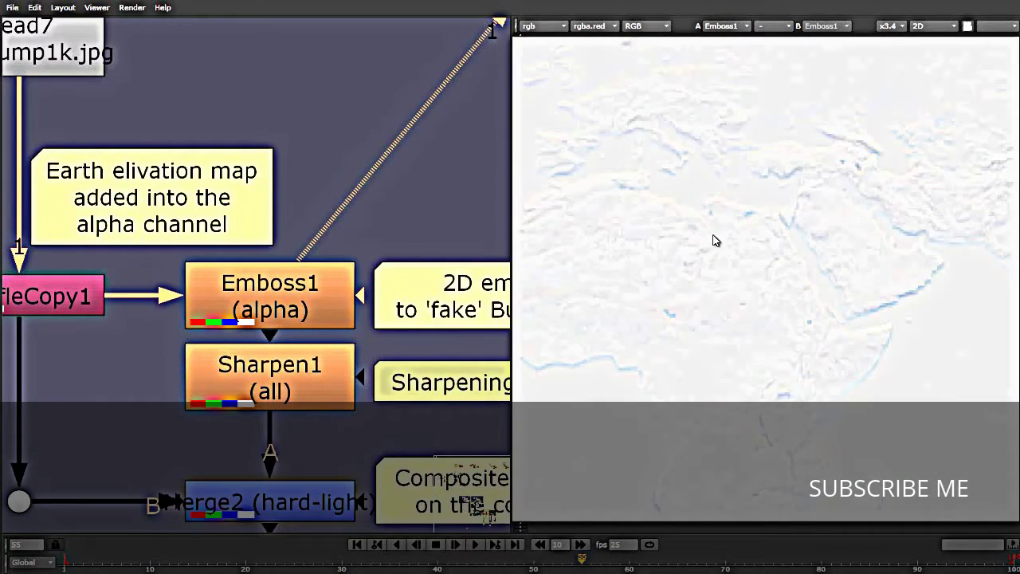
pyautogui.scroll(4, 715, 241)
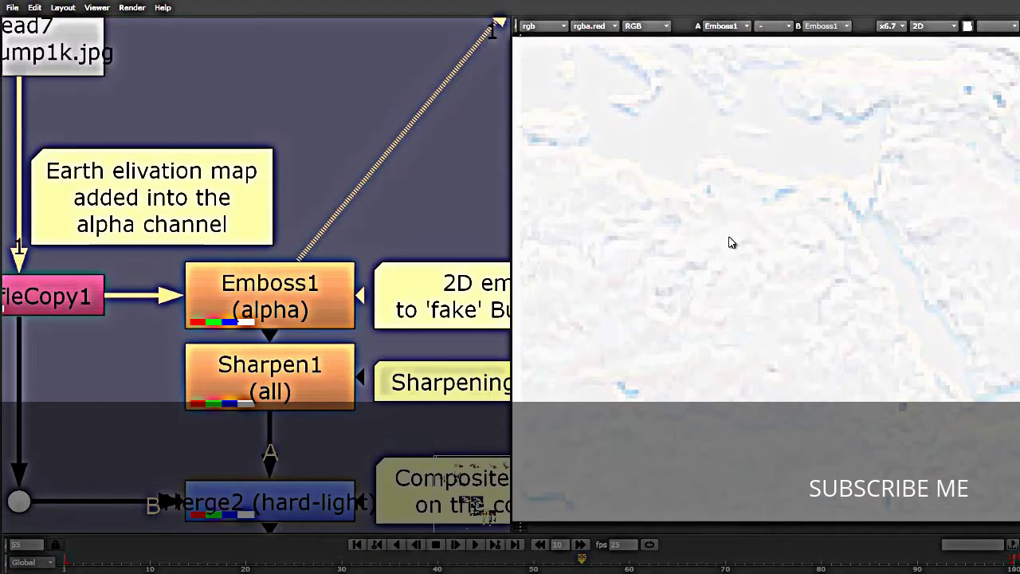
# Review the Emboss1 settings, close them, and examine the embossed relief across Africa and the Arabian Peninsula
pyautogui.doubleClick(217, 310)
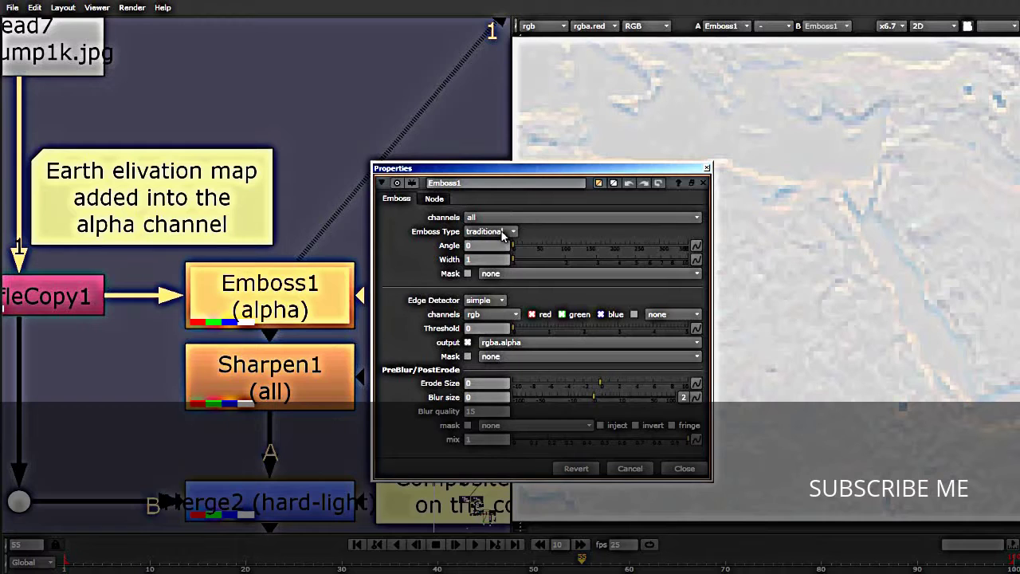
pyautogui.click(706, 170)
pyautogui.scroll(-2, 735, 268)
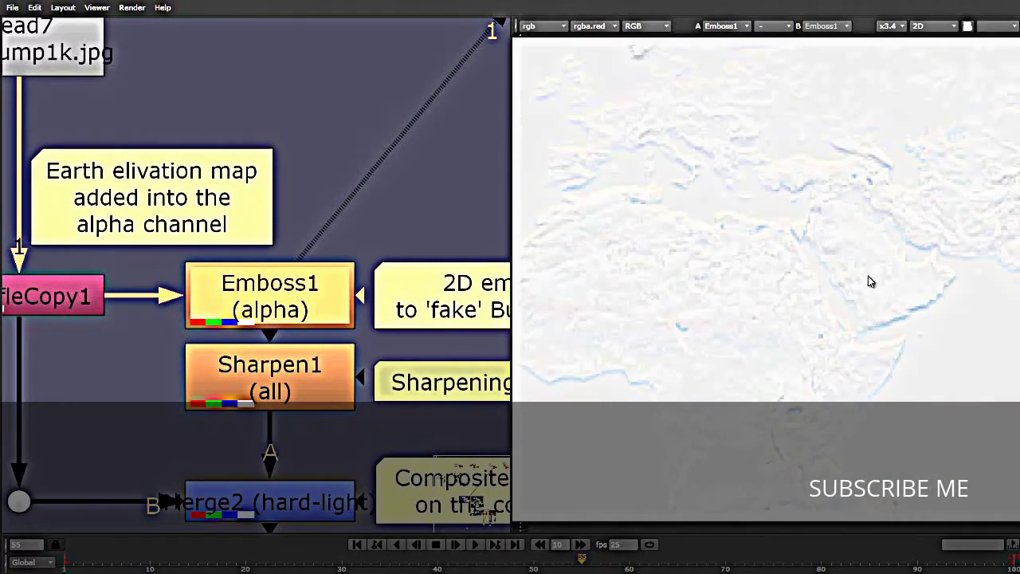
pyautogui.scroll(2, 848, 274)
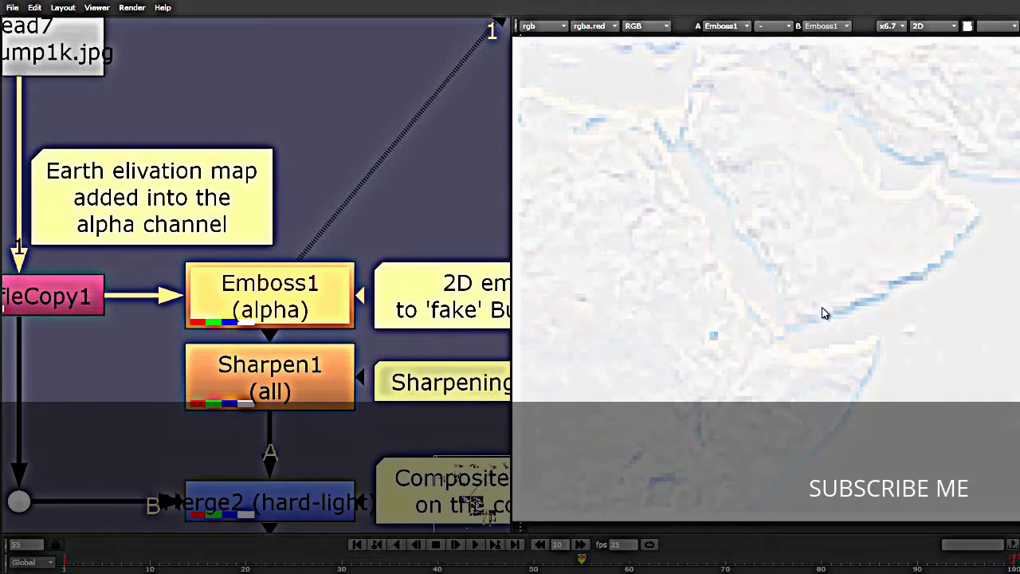
pyautogui.scroll(-1, 874, 307)
pyautogui.scroll(-2, 706, 364)
pyautogui.scroll(2, 800, 259)
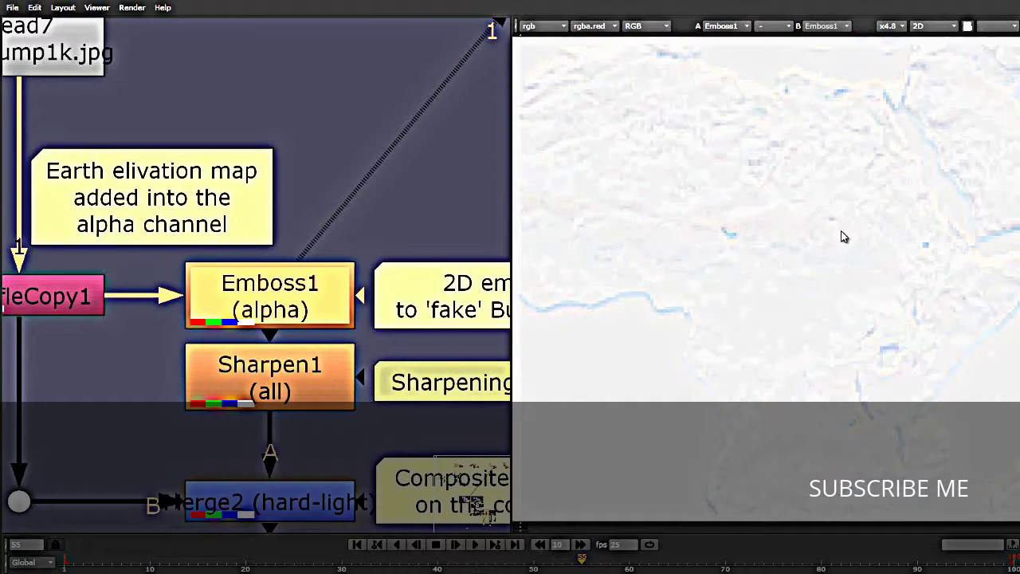
pyautogui.scroll(-3, 767, 289)
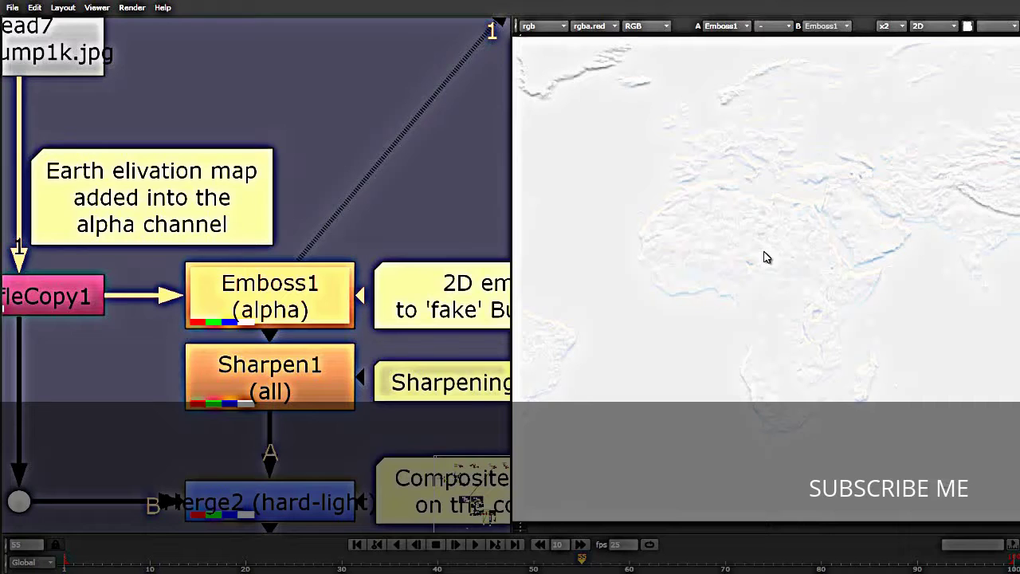
# Show the Sharpen1 node's output in the viewer and inspect its detail over North Africa
pyautogui.click(271, 365)
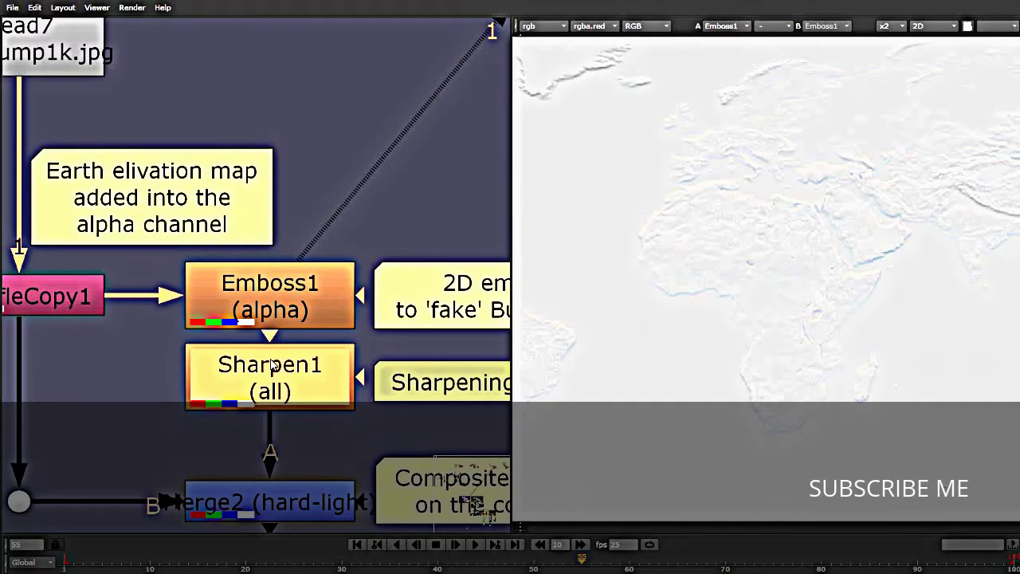
pyautogui.press('1')
pyautogui.scroll(8, 792, 246)
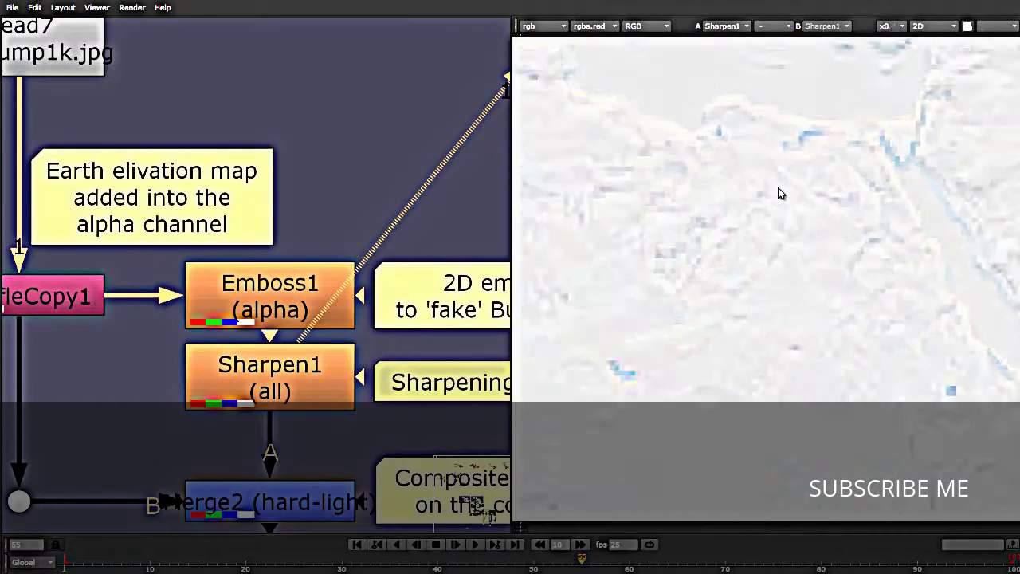
# Assign Emboss1 to the second viewer input and alternate with Sharpen1 to compare the relief before and after sharpening
pyautogui.click(229, 275)
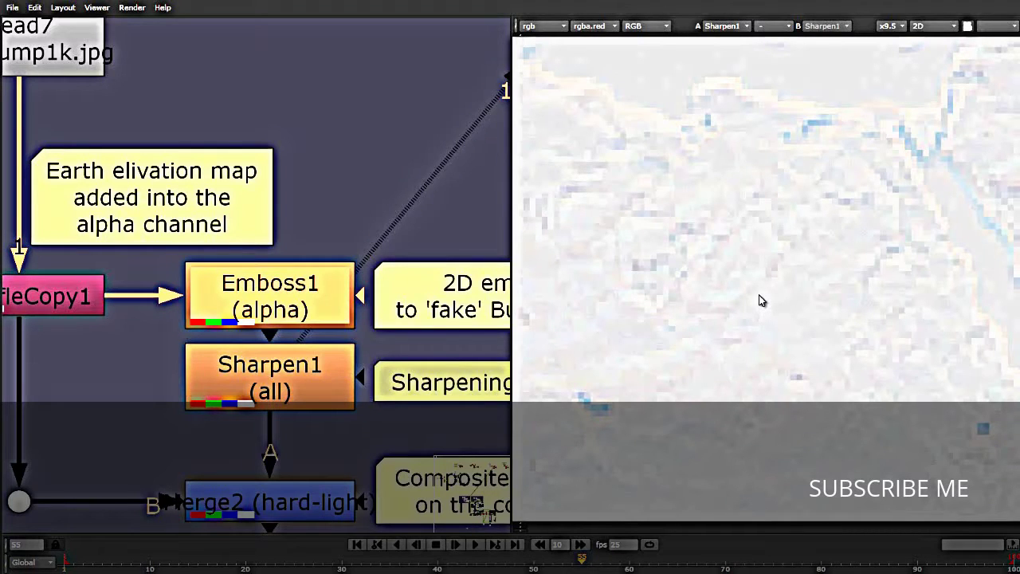
pyautogui.press('2')
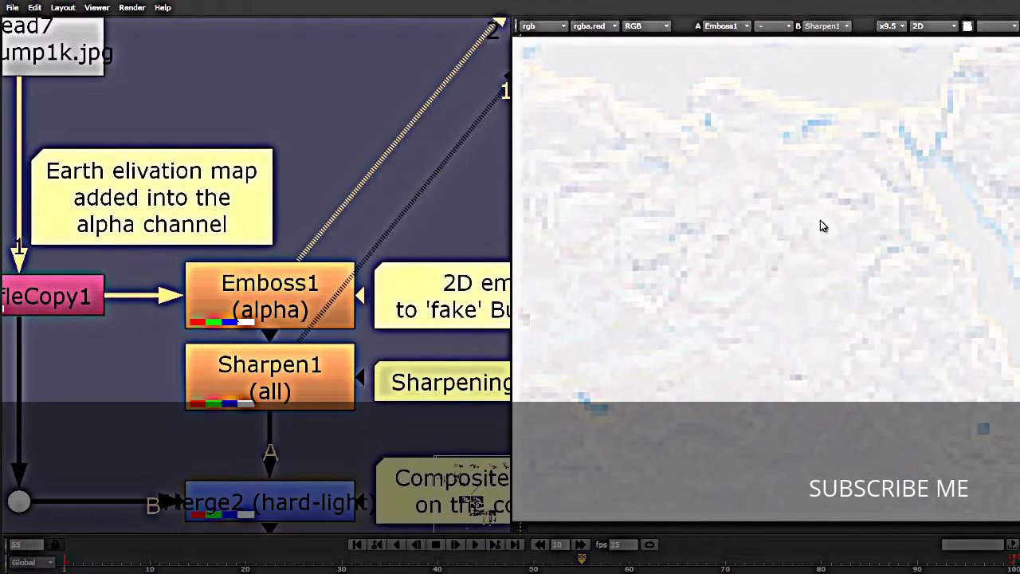
pyautogui.press('1')
pyautogui.press('2')
pyautogui.press('1')
pyautogui.press('2')
pyautogui.press('1')
pyautogui.press('2')
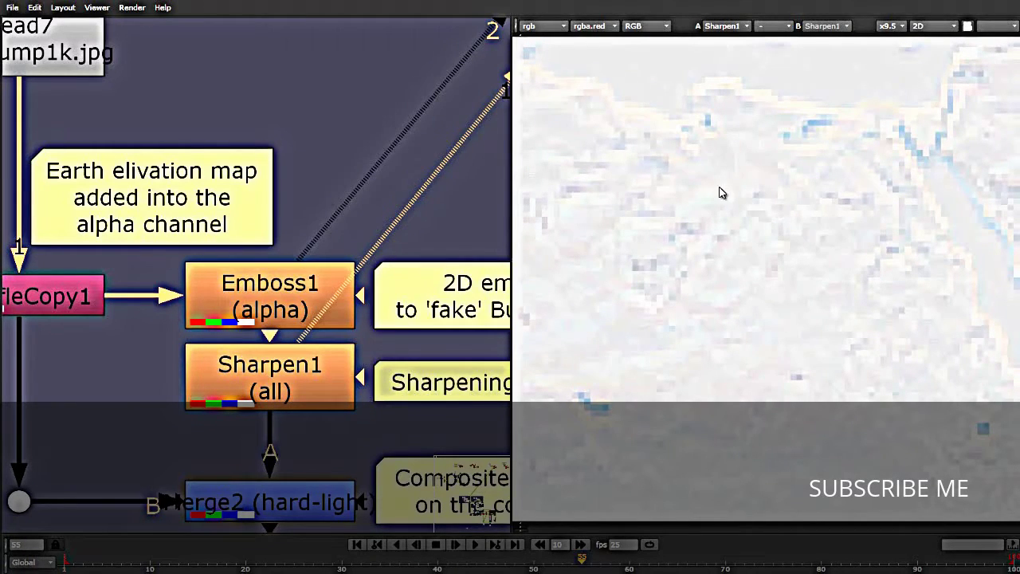
# Show the Merge2 hard-light composite in the viewer and inspect the bump detail over the colour map
pyautogui.scroll(-3, 208, 177)
pyautogui.scroll(2, 230, 328)
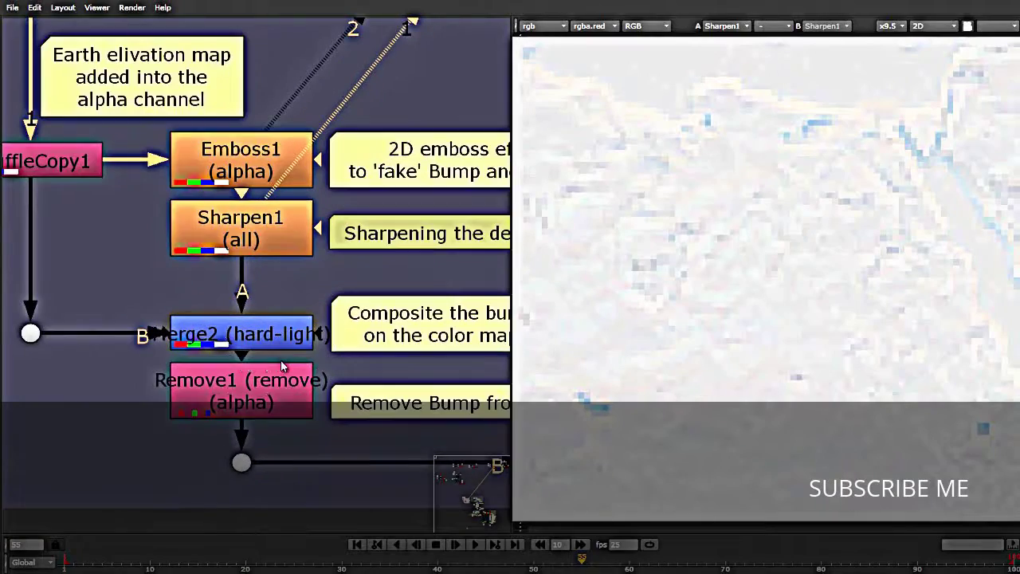
pyautogui.scroll(-5, 656, 271)
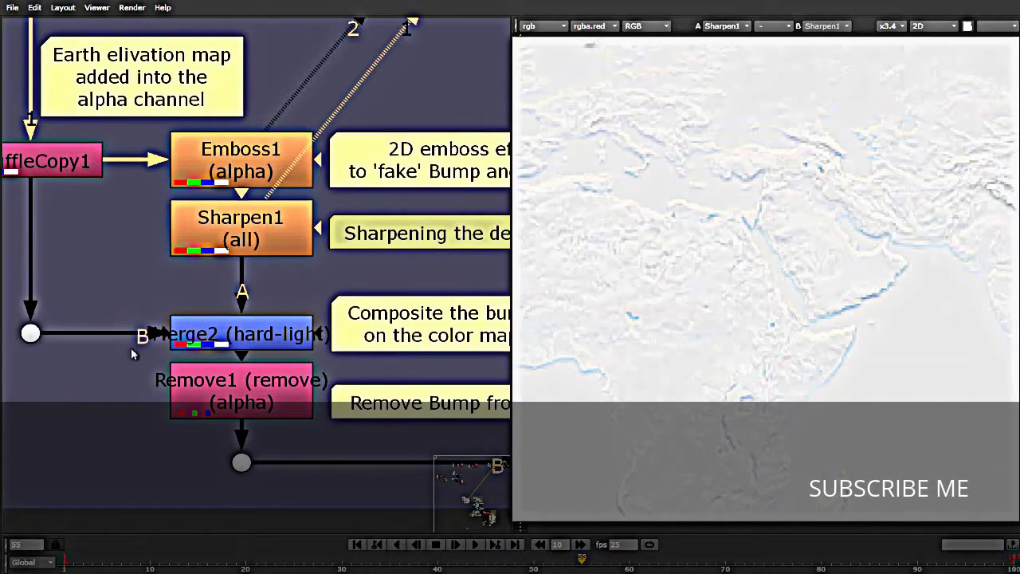
pyautogui.press('1')
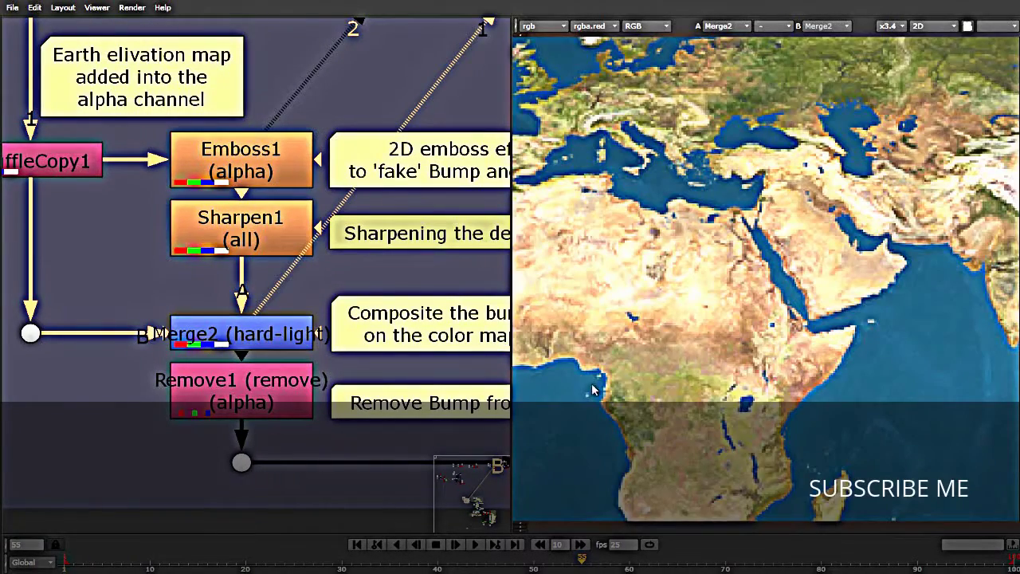
pyautogui.scroll(3, 709, 255)
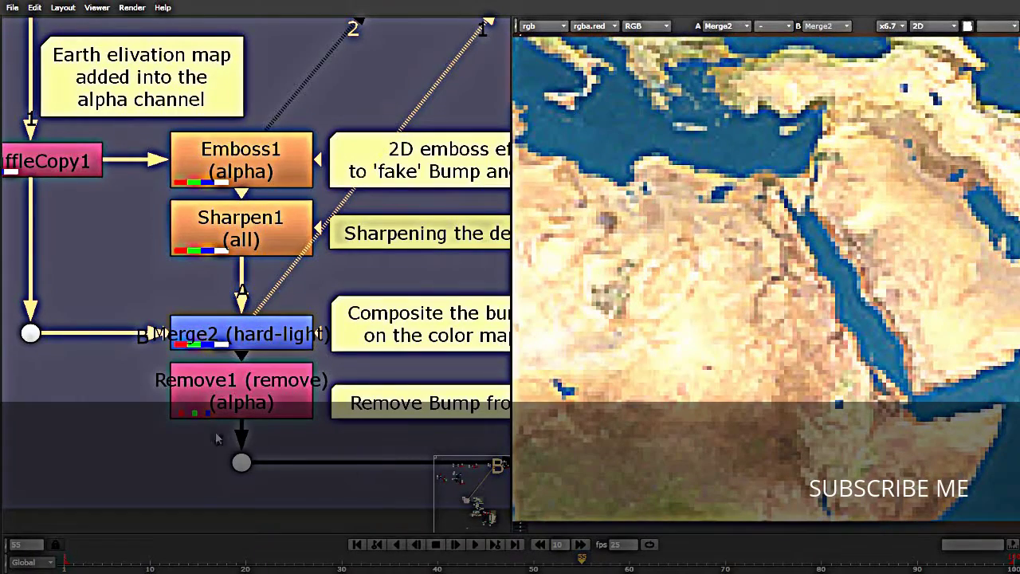
pyautogui.click(227, 341)
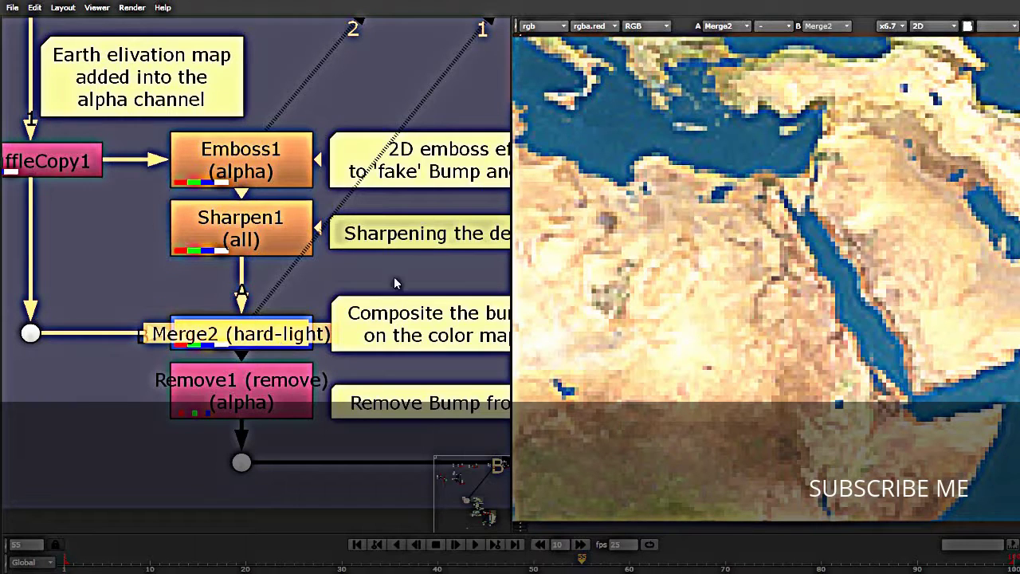
# Return the viewer to Sharpen1 and examine the sharpened bump along the Red Sea and Arabian coastline
pyautogui.click(292, 243)
pyautogui.press('1')
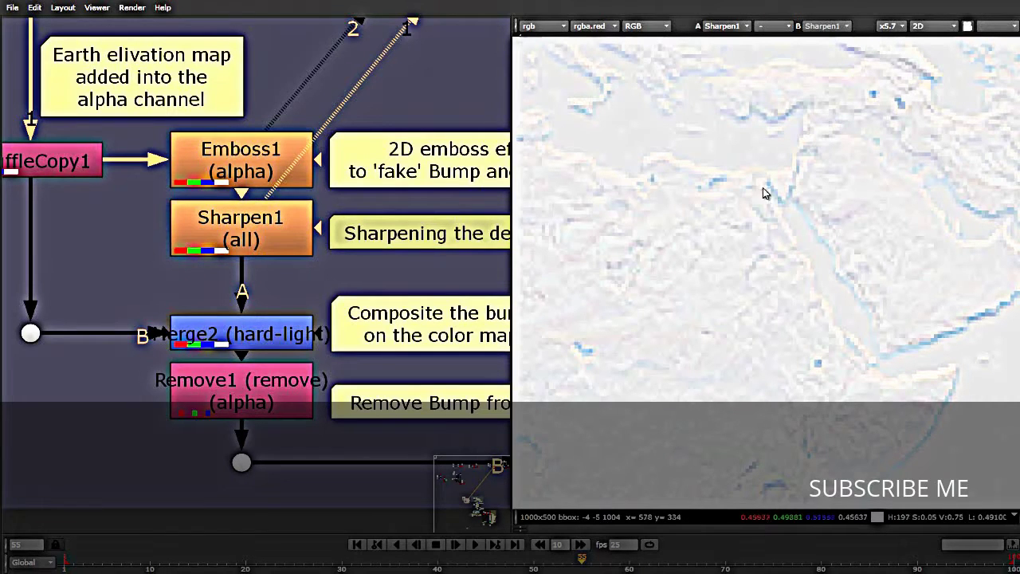
pyautogui.scroll(3, 956, 344)
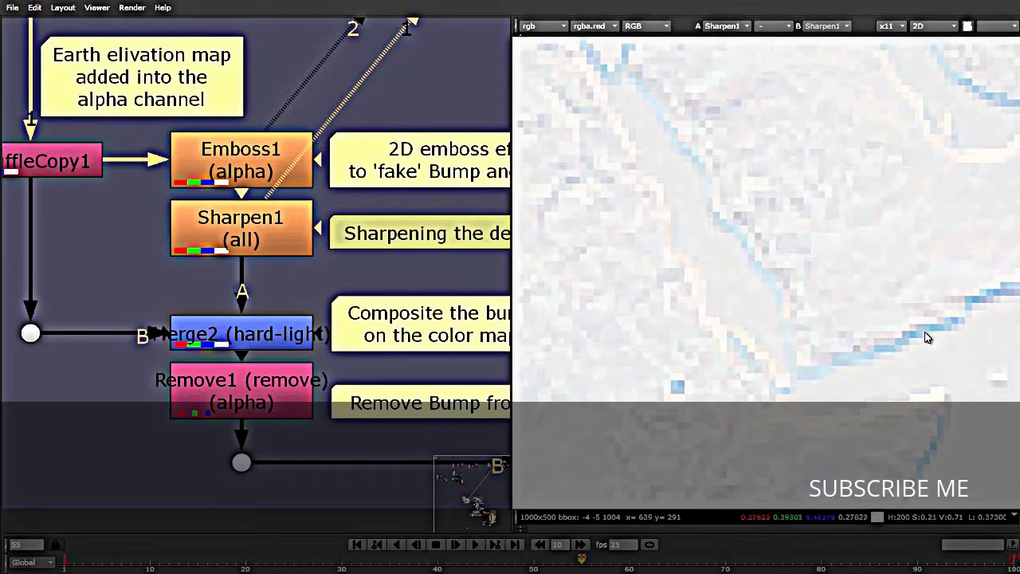
pyautogui.scroll(-2, 887, 347)
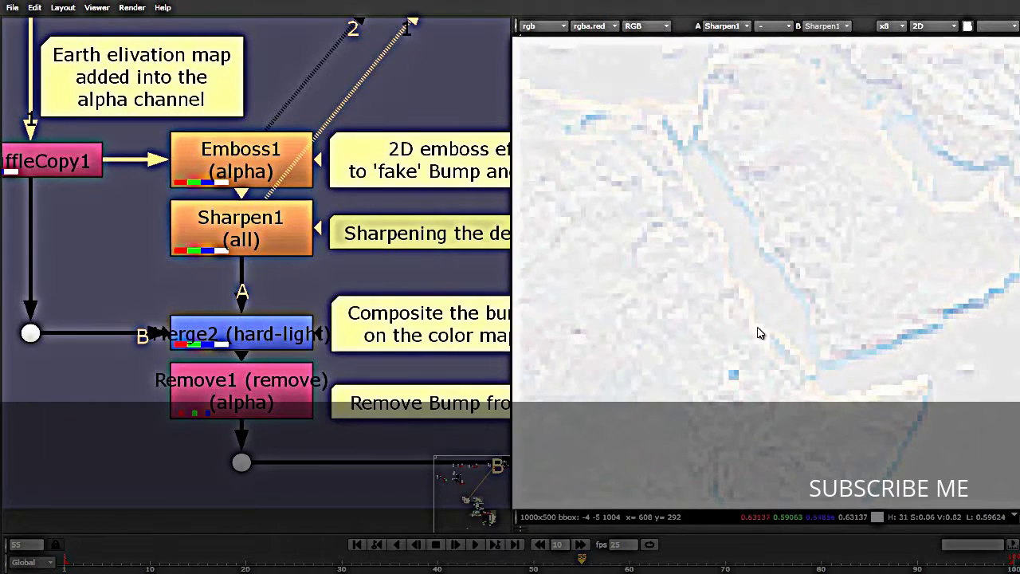
# View Merge2 again to check how the hard-light bump appears on the same area of the colour map
pyautogui.click(258, 344)
pyautogui.press('1')
pyautogui.scroll(-3, 672, 292)
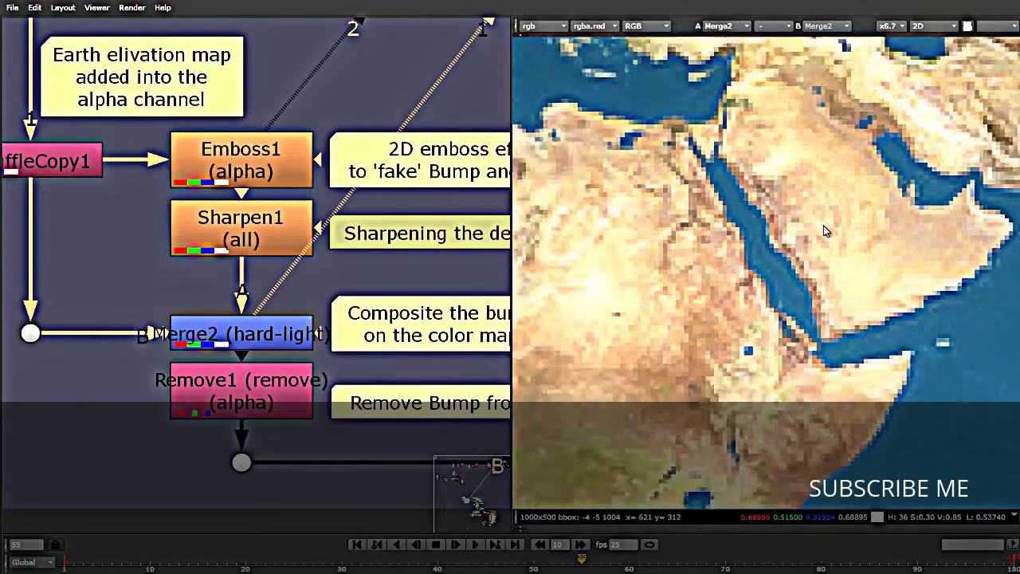
# Disable Merge2 and examine the Earth colour map without the hard-light bump around North Africa and the Red Sea
pyautogui.scroll(2, 672, 292)
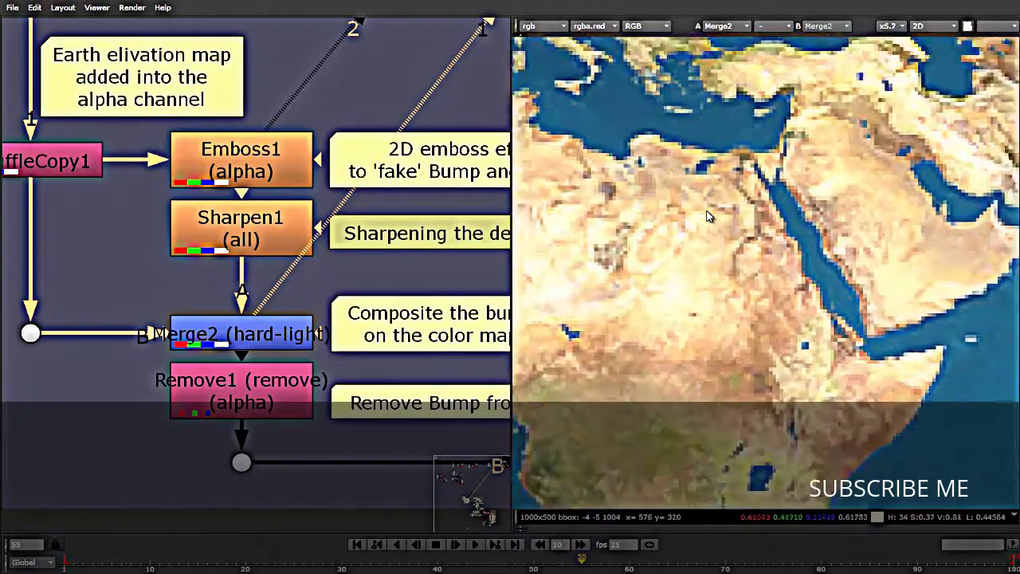
pyautogui.click(247, 338)
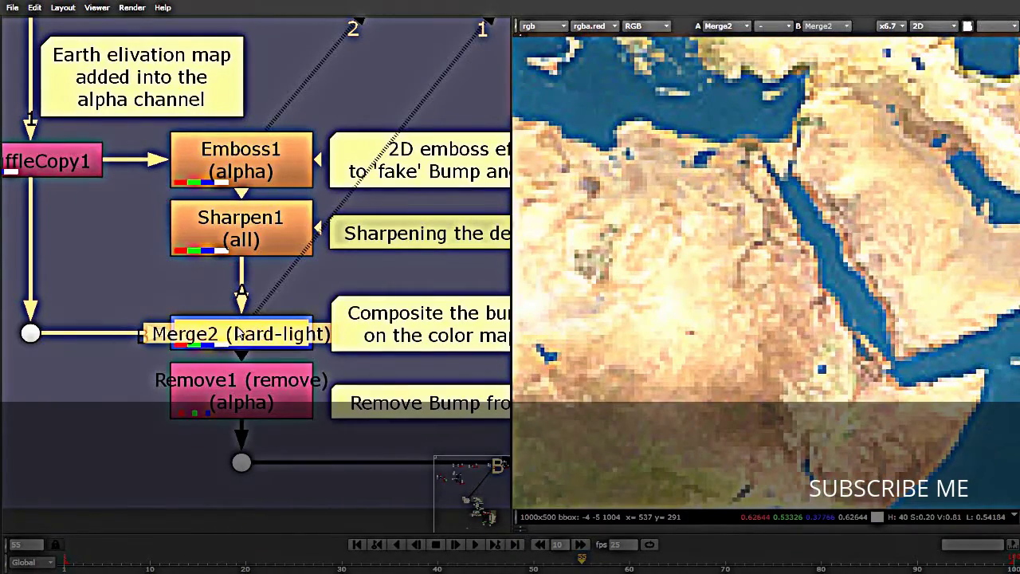
pyautogui.press('d')
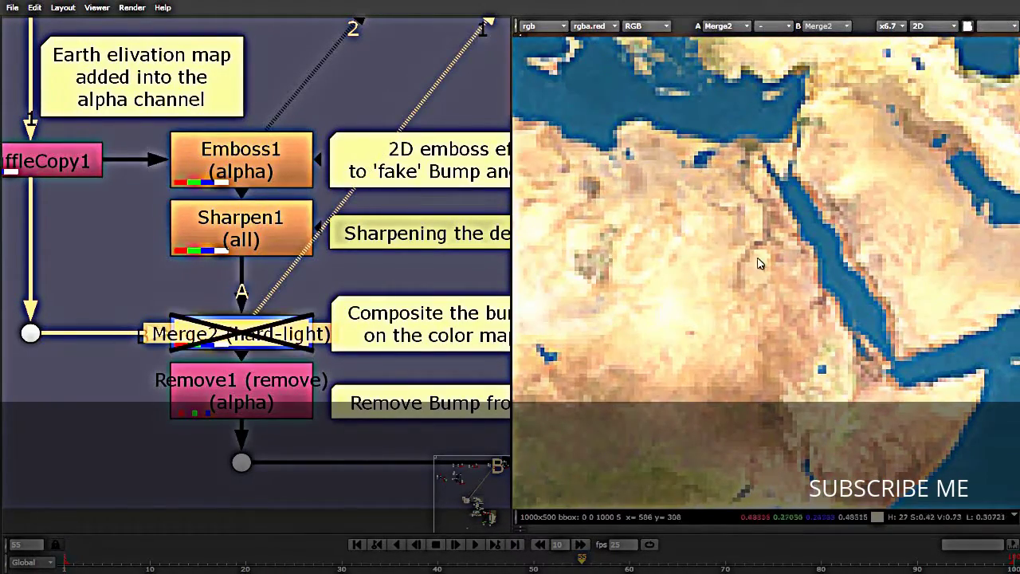
pyautogui.scroll(-3, 740, 247)
pyautogui.scroll(3, 740, 248)
pyautogui.scroll(-2, 729, 263)
pyautogui.scroll(2, 713, 282)
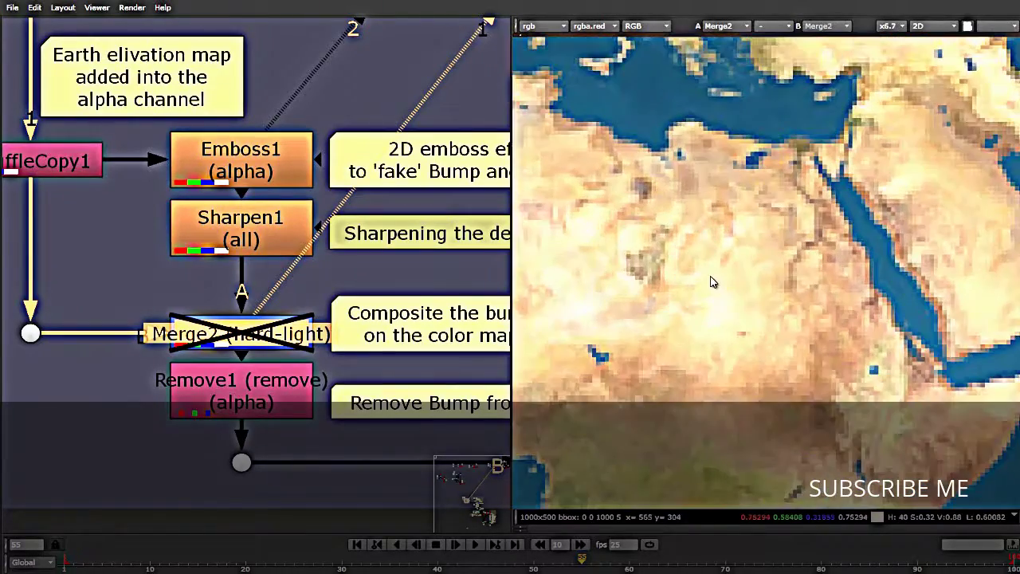
# Toggle Merge2 off and on to compare the colour map with and without the bump, leaving the node enabled
pyautogui.press('d')
pyautogui.press('d')
pyautogui.press('d')
pyautogui.press('d')
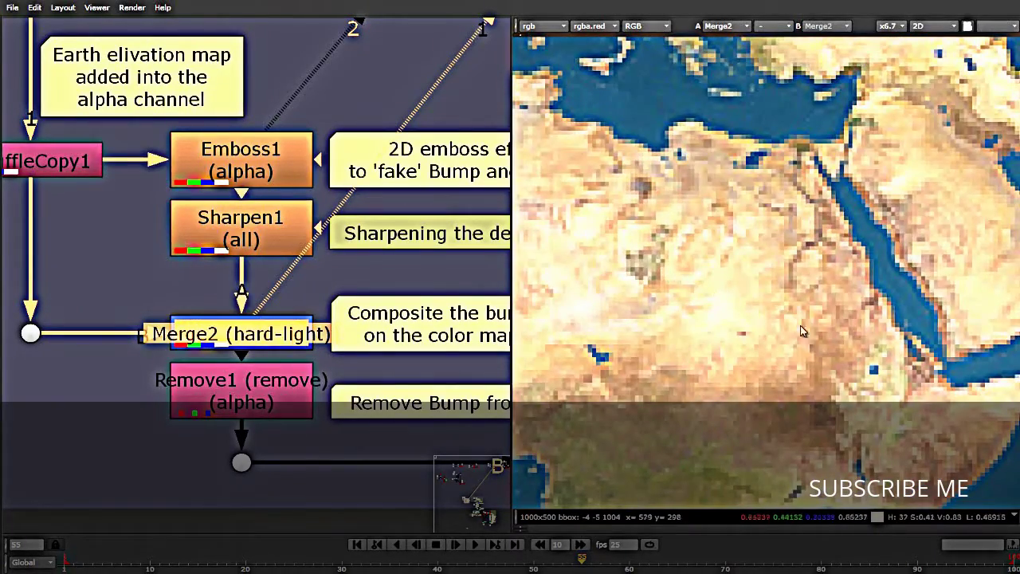
pyautogui.press('d')
pyautogui.scroll(-3, 748, 327)
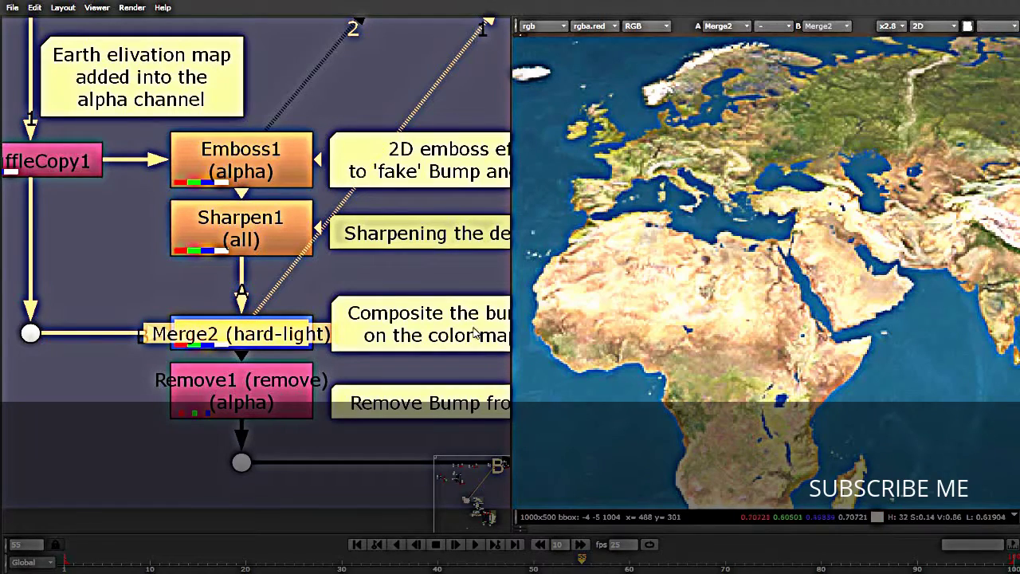
# Select ShuffleCopy1 and review how the Read11 colour map and Read7 elevation map feed the Earth_Color_Bump setup
pyautogui.scroll(-5, 77, 54)
pyautogui.scroll(3, 237, 122)
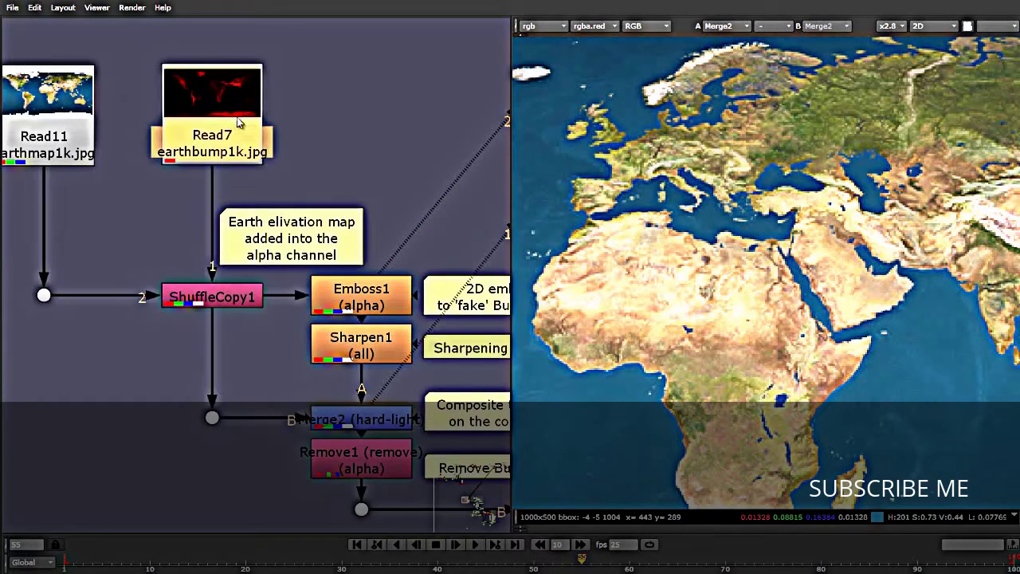
pyautogui.click(212, 299)
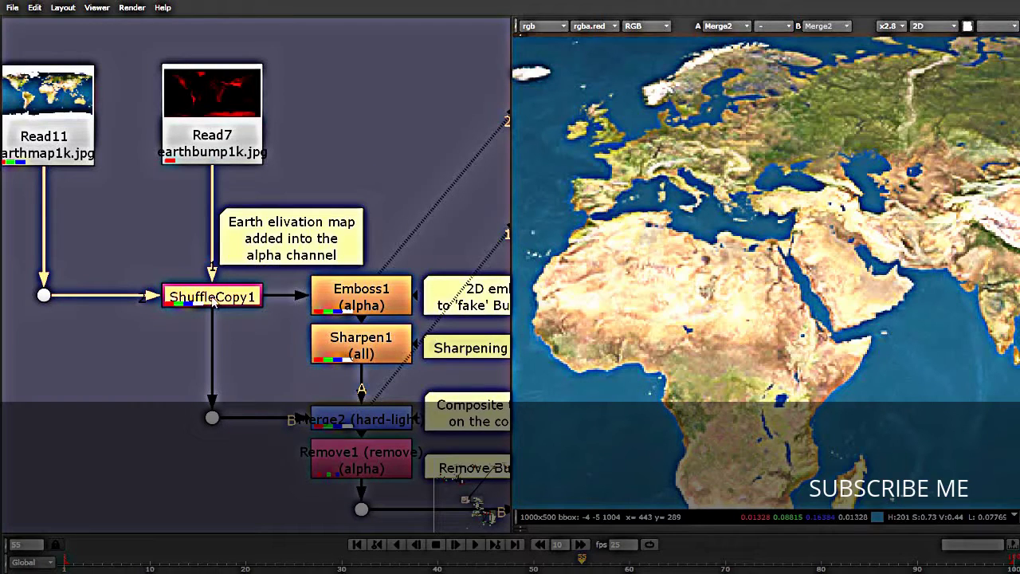
pyautogui.scroll(-3, 199, 255)
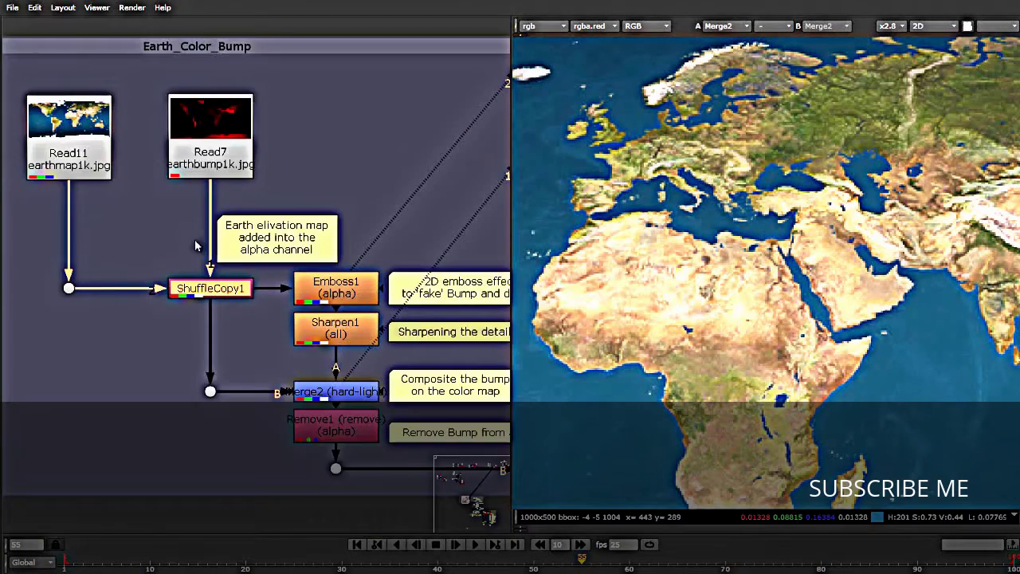
pyautogui.scroll(-1, 11, 323)
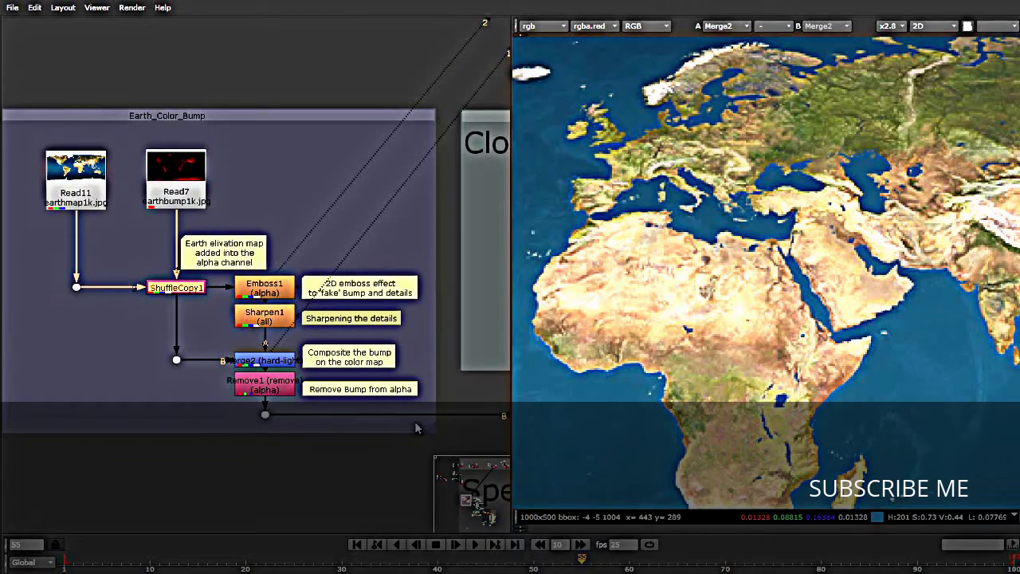
# Open Remove1's properties, check its operation and channel settings, and close them
pyautogui.scroll(4, 302, 402)
pyautogui.click(253, 379)
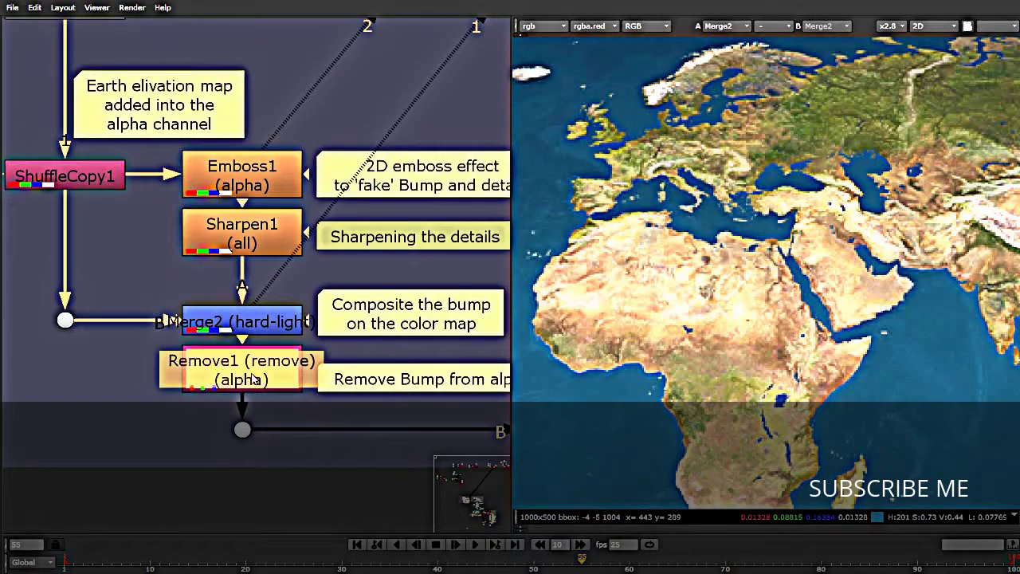
pyautogui.doubleClick(212, 376)
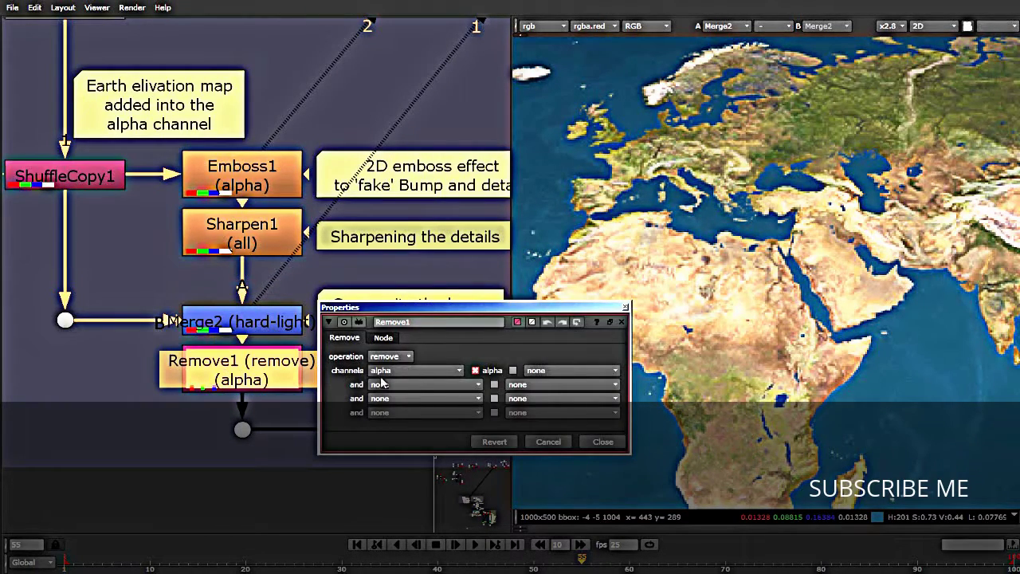
pyautogui.click(597, 442)
# View Remove1 with the rgba layer and the alpha channel displayed, framing the whole image to check its alpha
pyautogui.press('1')
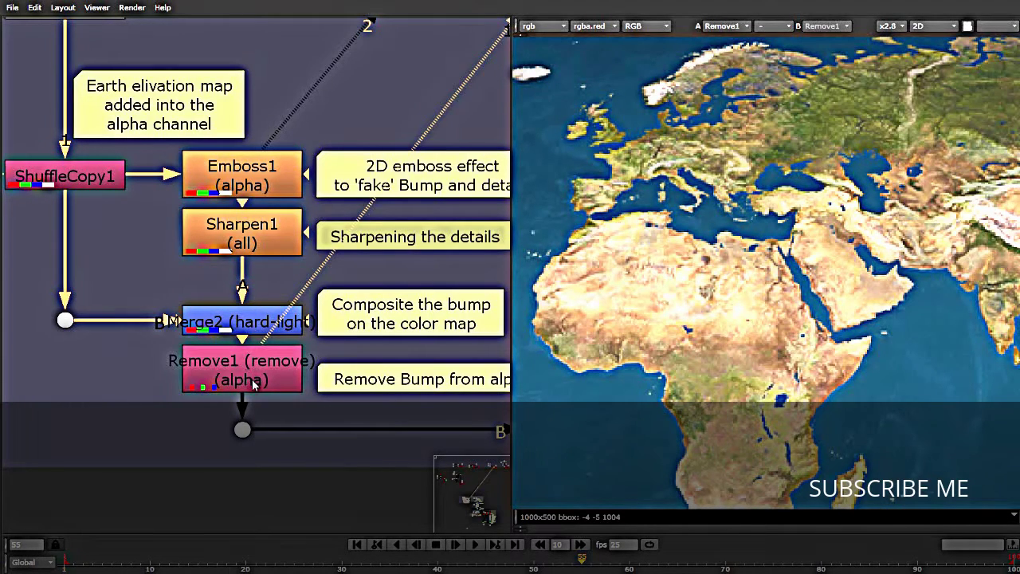
pyautogui.click(559, 27)
pyautogui.click(544, 64)
pyautogui.click(635, 26)
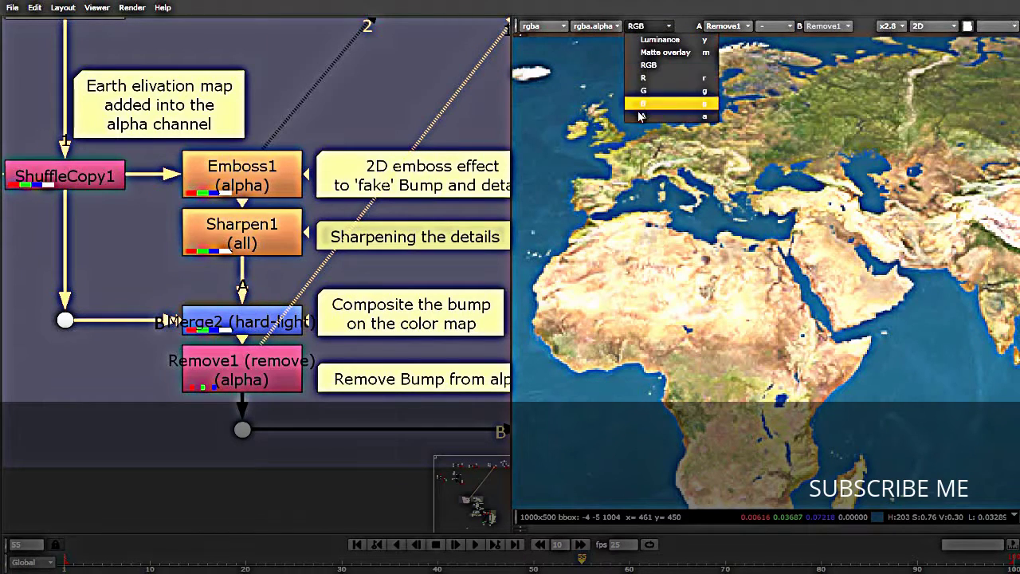
pyautogui.click(639, 116)
pyautogui.press('f')
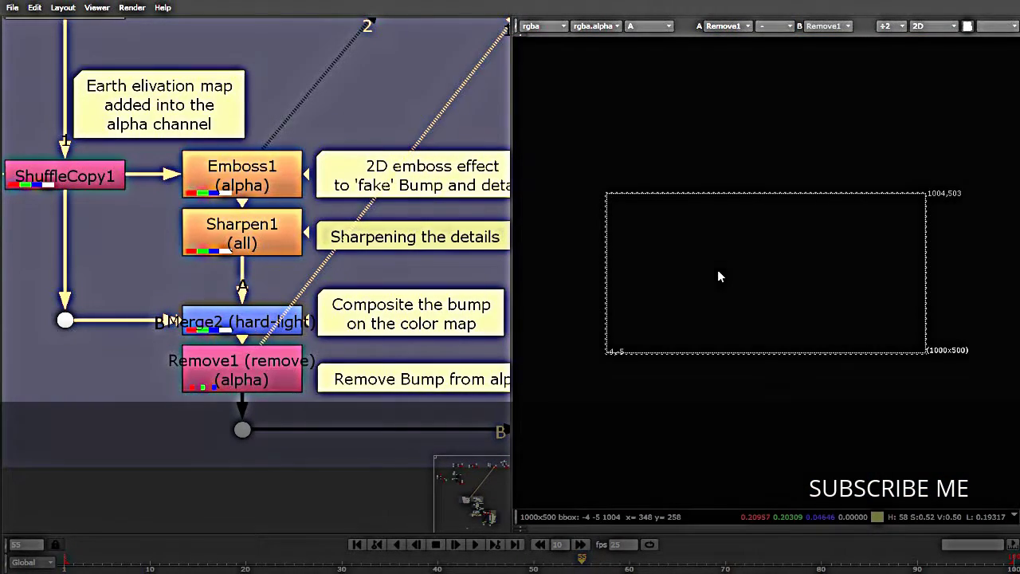
# Return the viewer display to RGB and inspect the finished Earth colour map from Remove1 across the continents
pyautogui.scroll(-5, 128, 312)
pyautogui.scroll(-3, 144, 310)
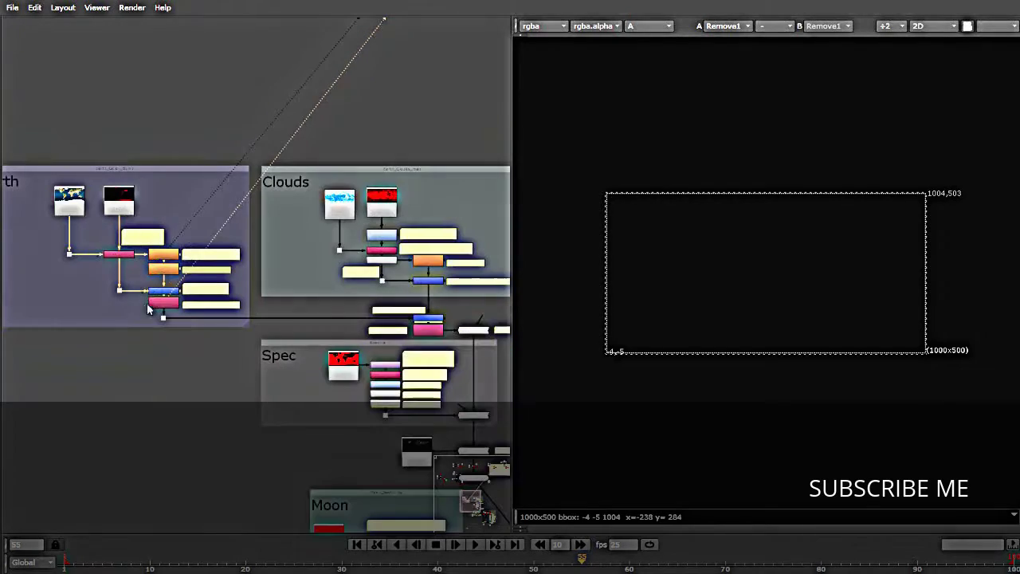
pyautogui.click(633, 29)
pyautogui.click(644, 70)
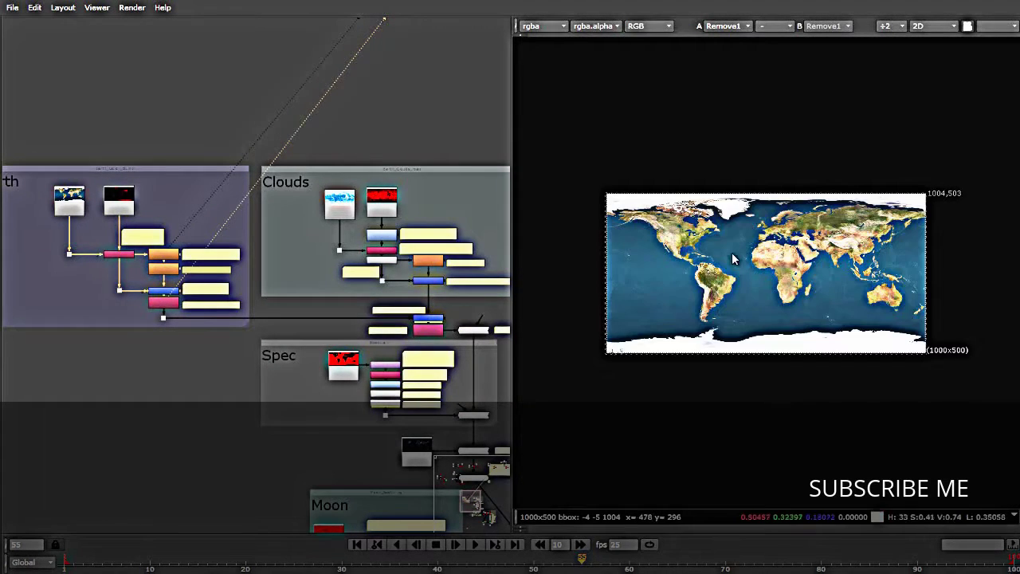
pyautogui.scroll(2, 793, 245)
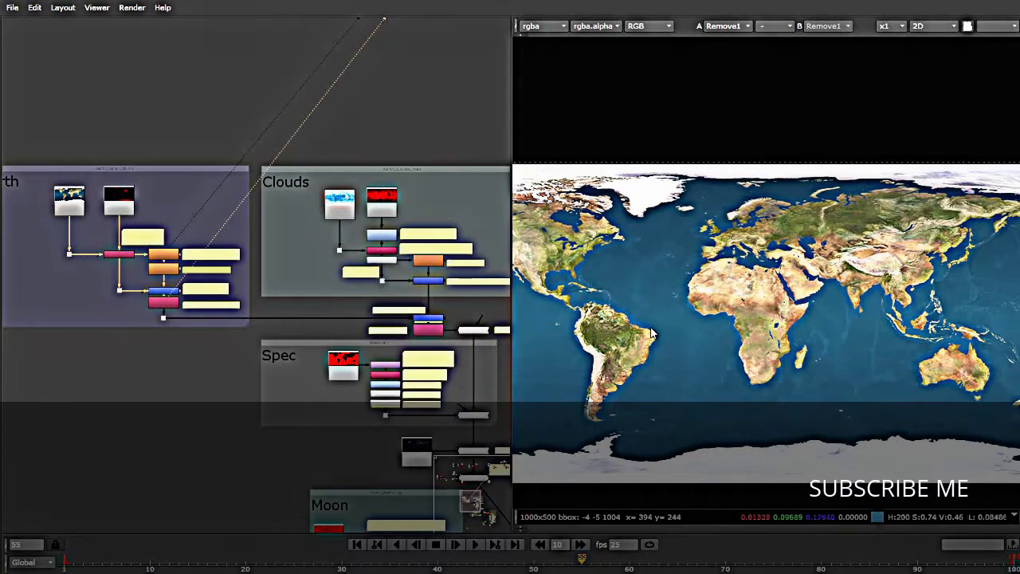
pyautogui.scroll(-2, 661, 319)
pyautogui.scroll(3, 739, 279)
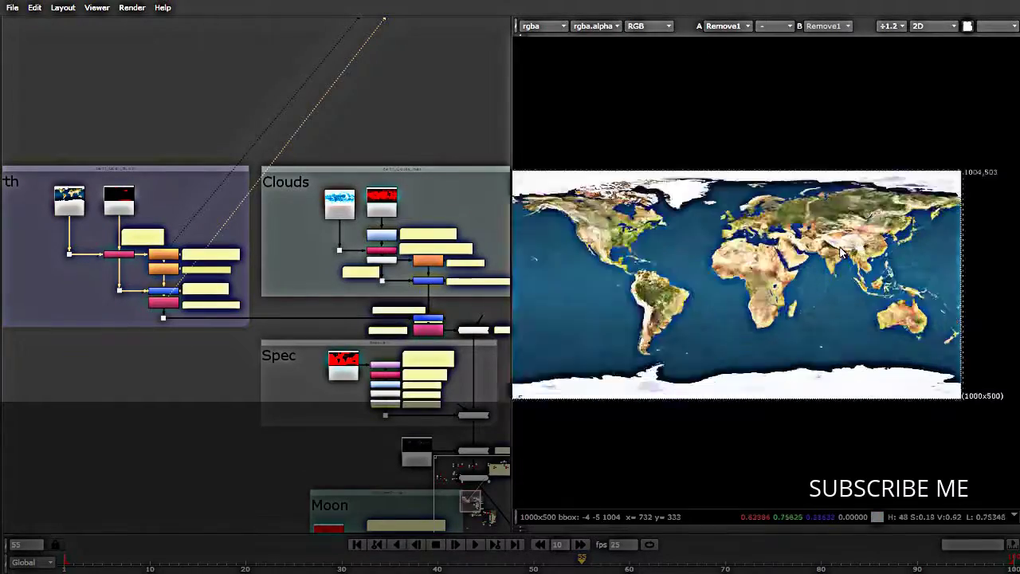
pyautogui.scroll(1, 838, 263)
pyautogui.scroll(1, 645, 295)
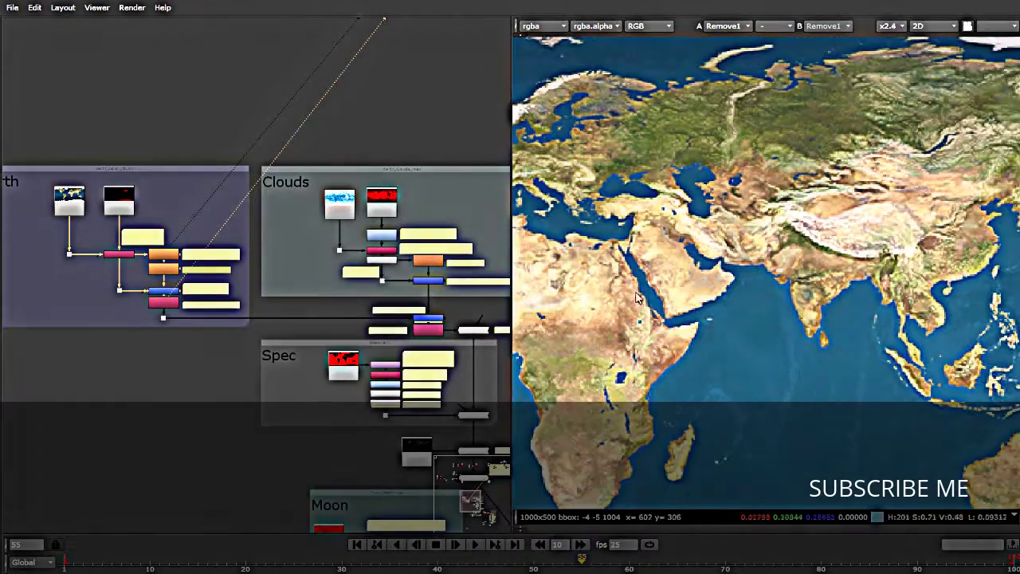
pyautogui.scroll(-2, 698, 296)
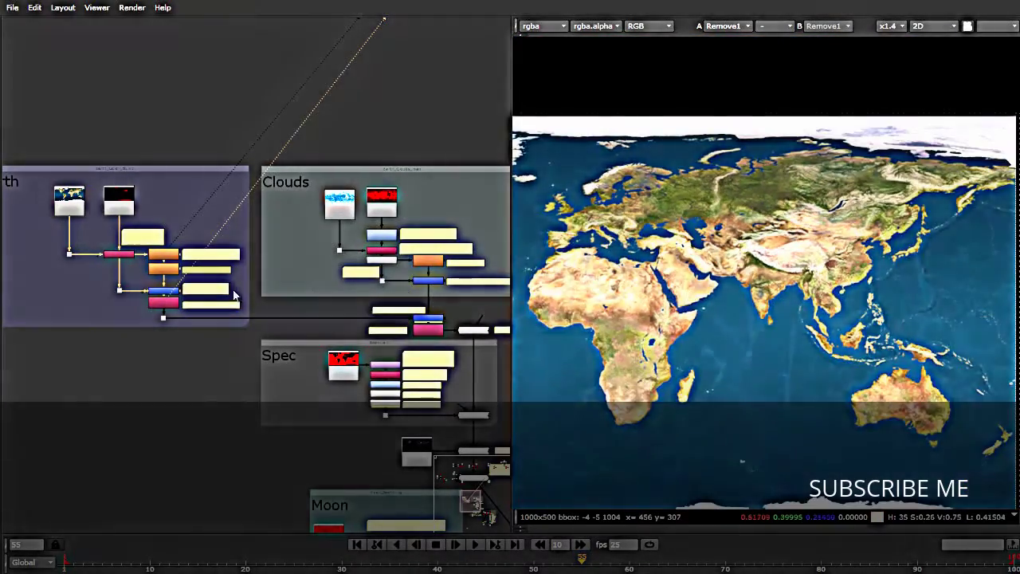
# View the Read8 earthcloudmap.jpg image from the Earth_Clouds_map group and inspect the clouds
pyautogui.scroll(-2, 253, 292)
pyautogui.scroll(5, 254, 291)
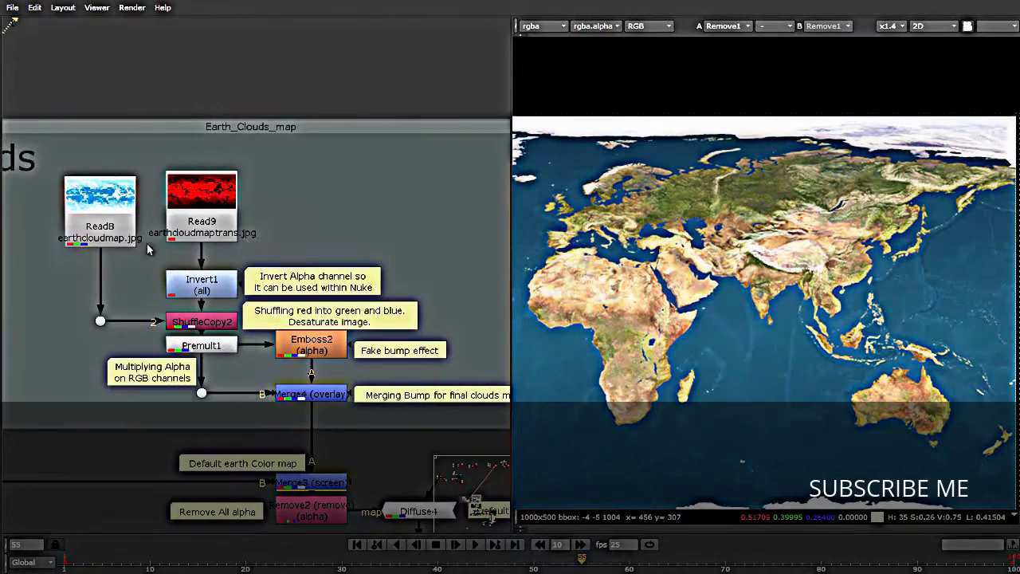
pyautogui.click(87, 209)
pyautogui.press('1')
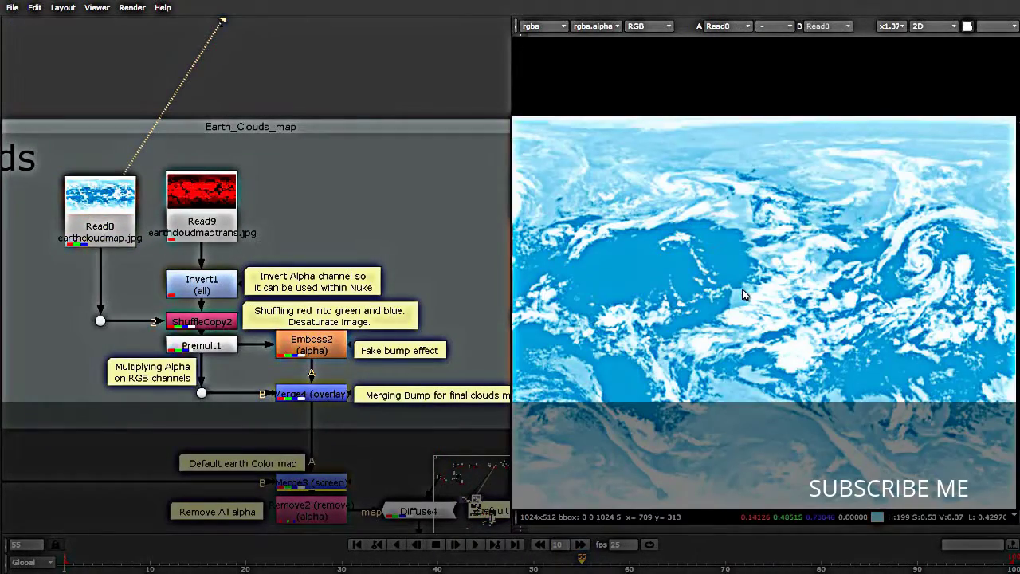
pyautogui.scroll(-1, 767, 263)
pyautogui.scroll(2, 767, 263)
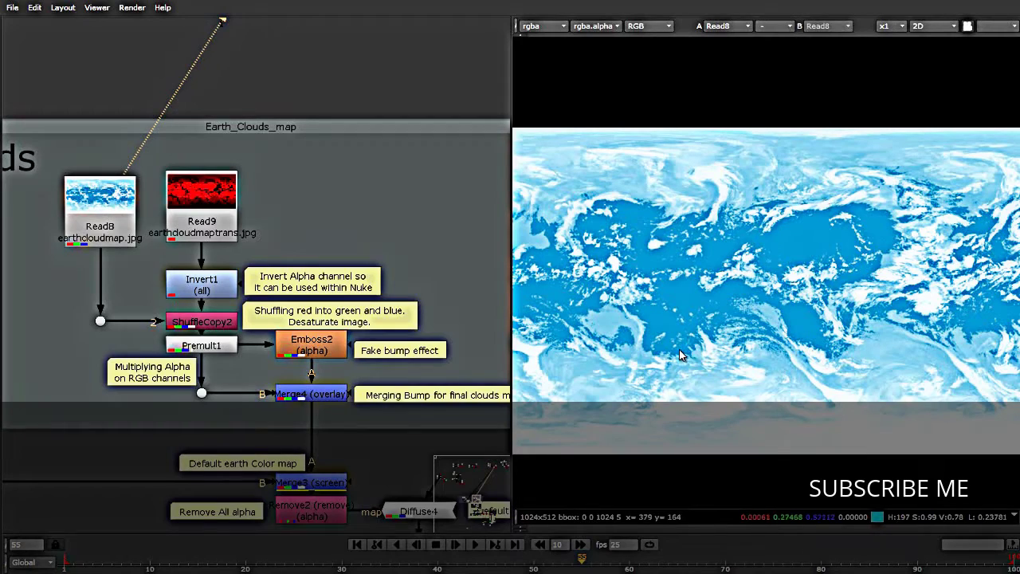
# View Read9's cloud transparency map and Invert1's output to compare the map before and after inversion
pyautogui.click(195, 205)
pyautogui.press('1')
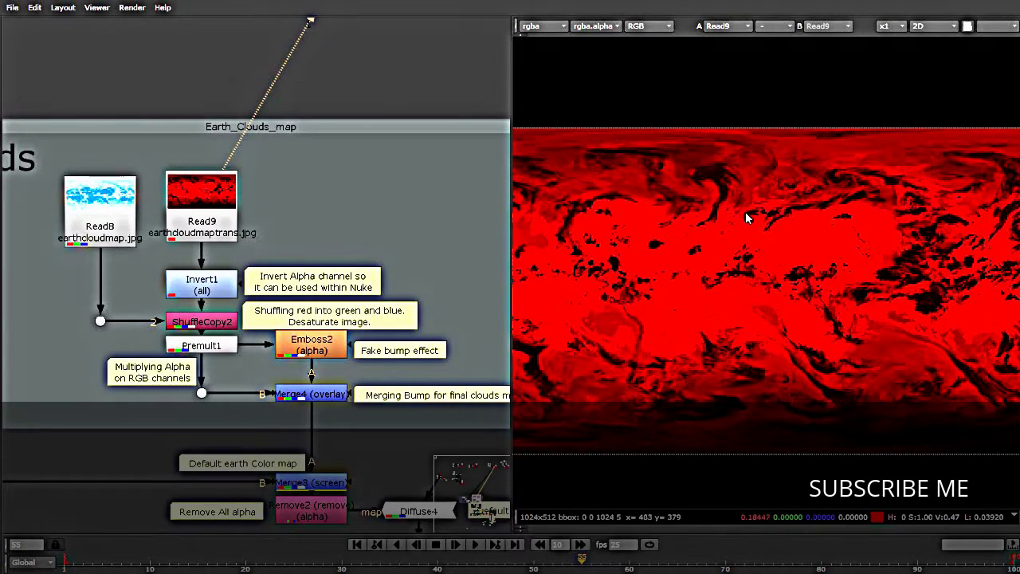
pyautogui.click(191, 289)
pyautogui.press('1')
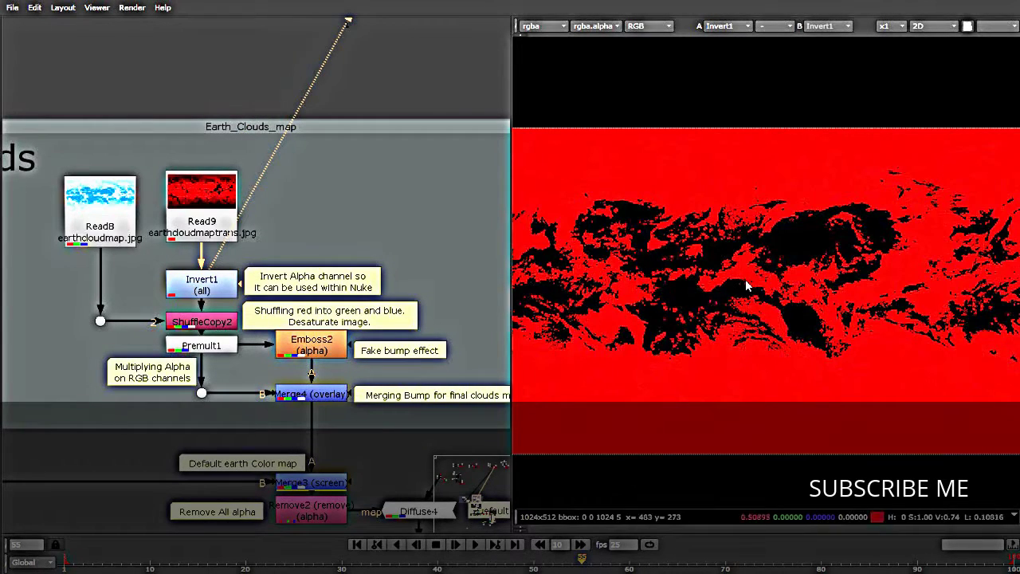
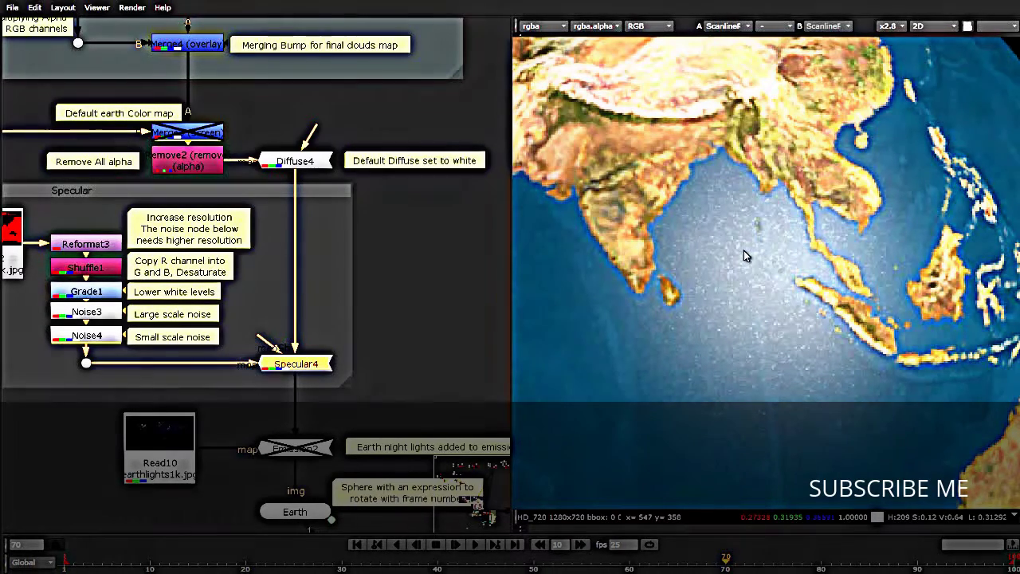
# Examine the specular noise on the rendered ocean up close and check the highlight on the whole globe
pyautogui.scroll(5, 785, 261)
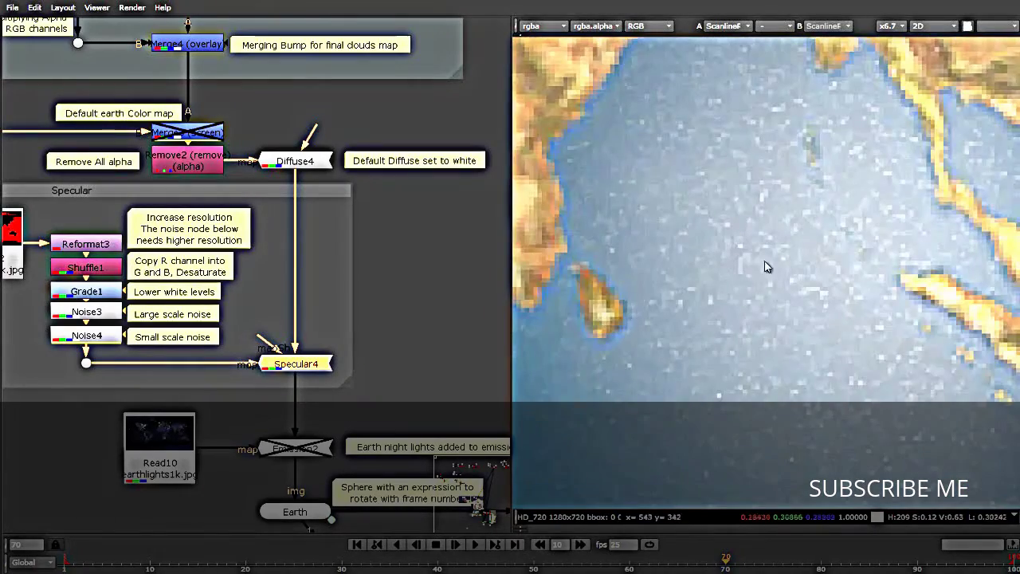
pyautogui.scroll(-10, 768, 254)
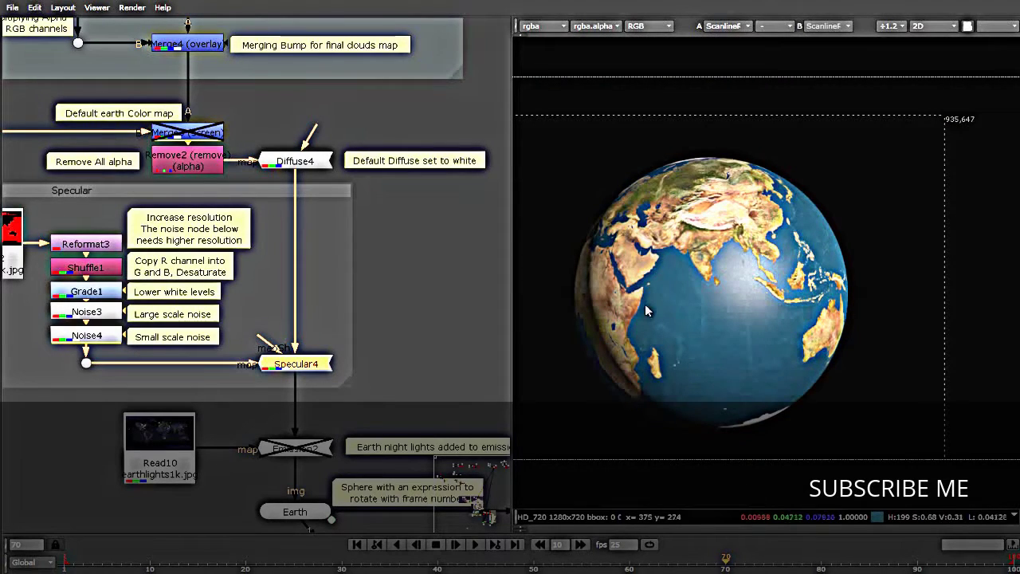
pyautogui.scroll(2, 659, 342)
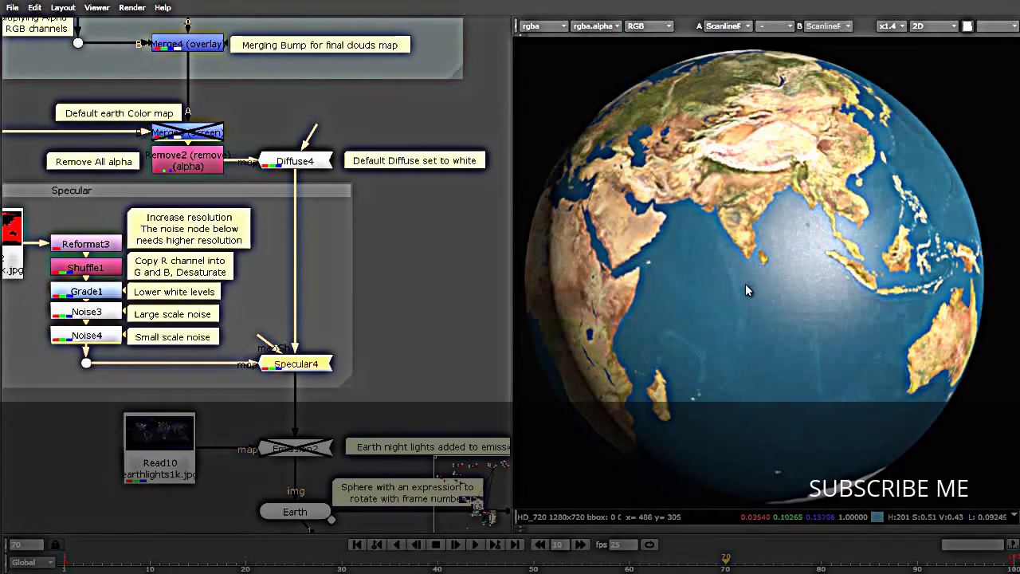
# Enable the Merge3 screen node to add the clouds to the Earth render and inspect them over the Indian Ocean
pyautogui.click(198, 139)
pyautogui.press('d')
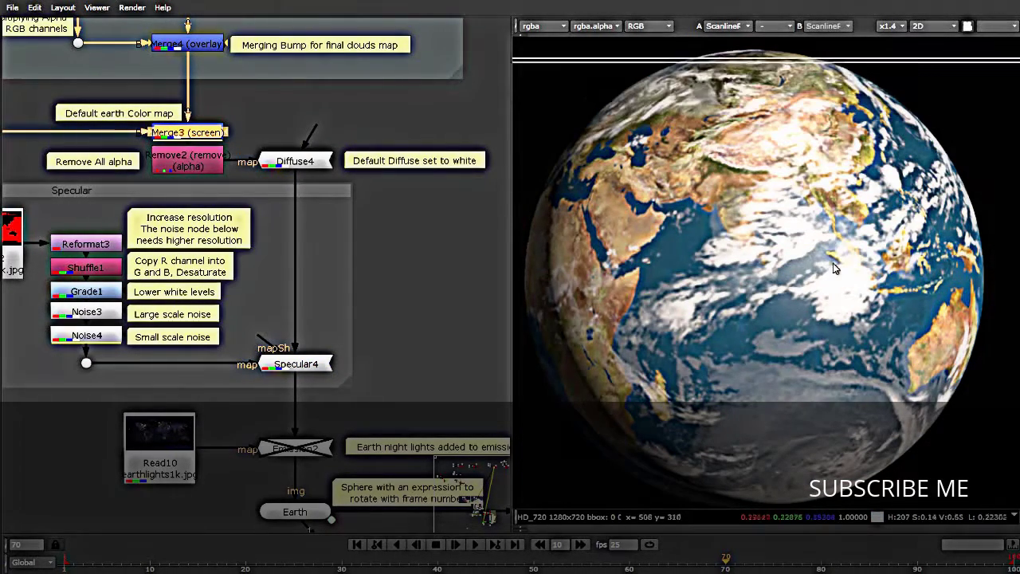
pyautogui.scroll(3, 834, 268)
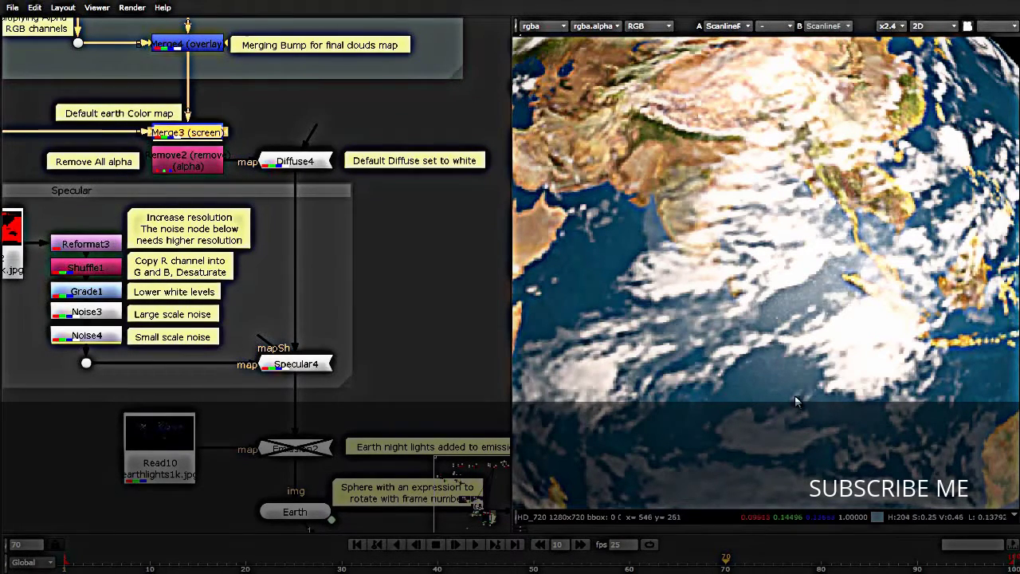
# Review the Clouds and Specular node groups and how they connect to the Earth shading nodes
pyautogui.scroll(-5, 139, 152)
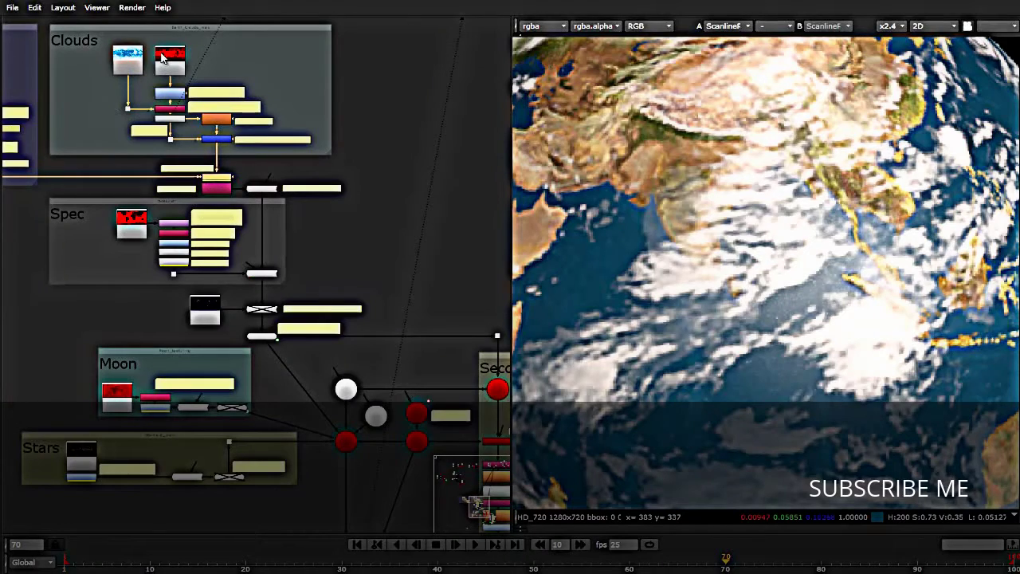
pyautogui.scroll(5, 118, 241)
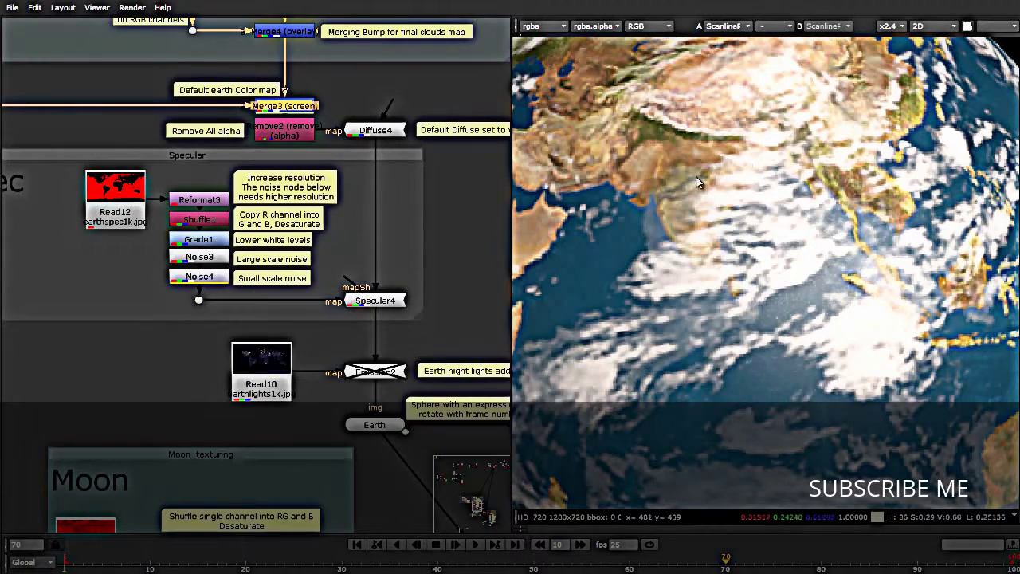
pyautogui.scroll(-3, 277, 373)
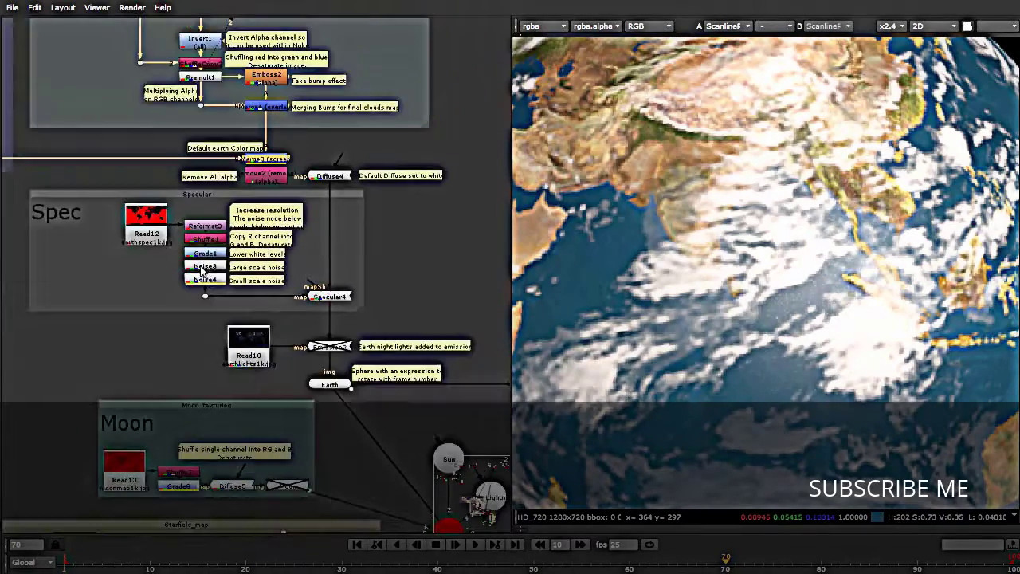
# Examine the rendered globe with clouds up close and as a whole, then review the Specular and Emission nodes
pyautogui.scroll(6, 277, 373)
pyautogui.scroll(-2, 369, 372)
pyautogui.scroll(-6, 796, 287)
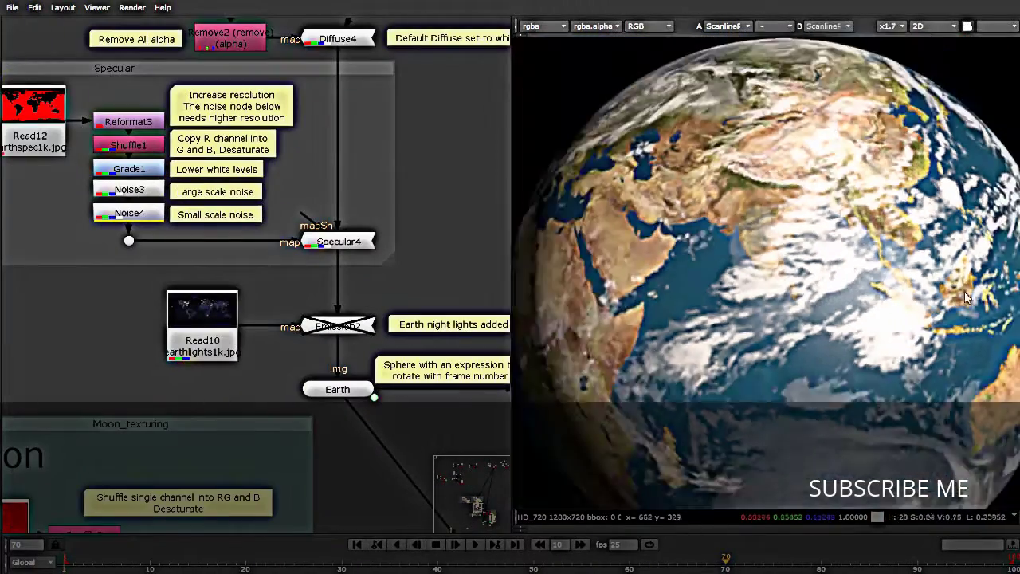
pyautogui.scroll(2, 869, 320)
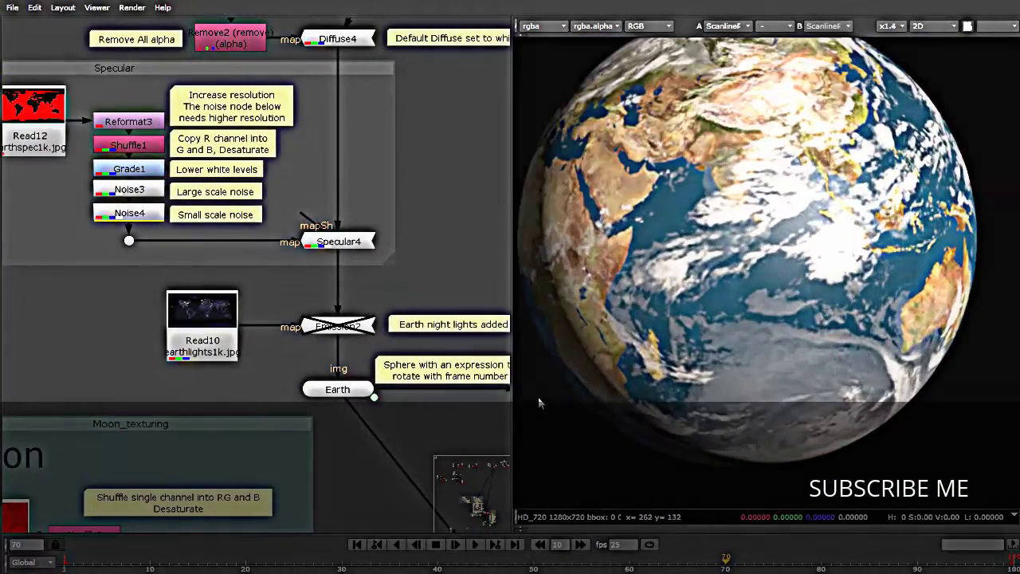
pyautogui.scroll(-2, 558, 359)
pyautogui.scroll(1, 586, 284)
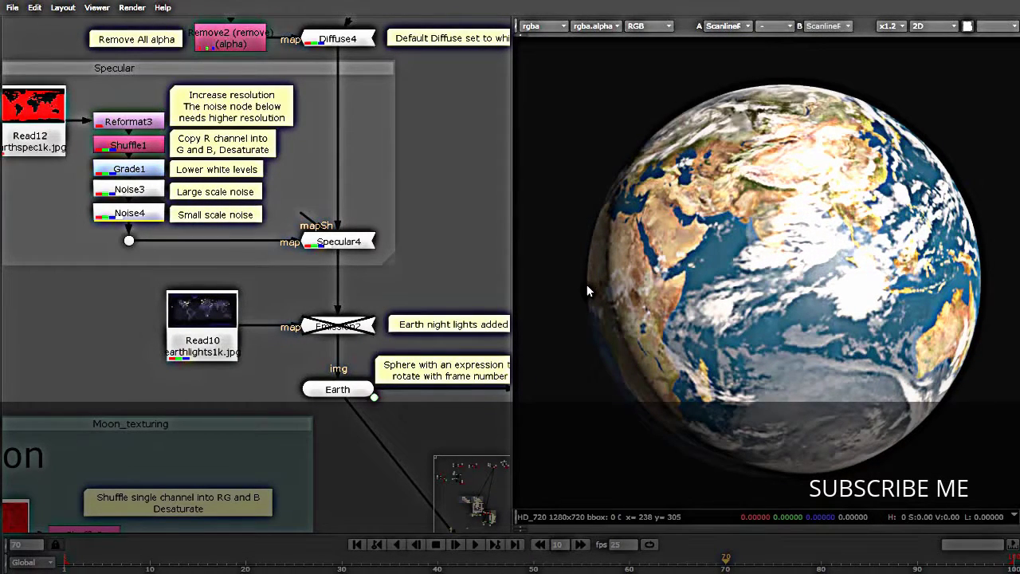
pyautogui.scroll(-1, 370, 263)
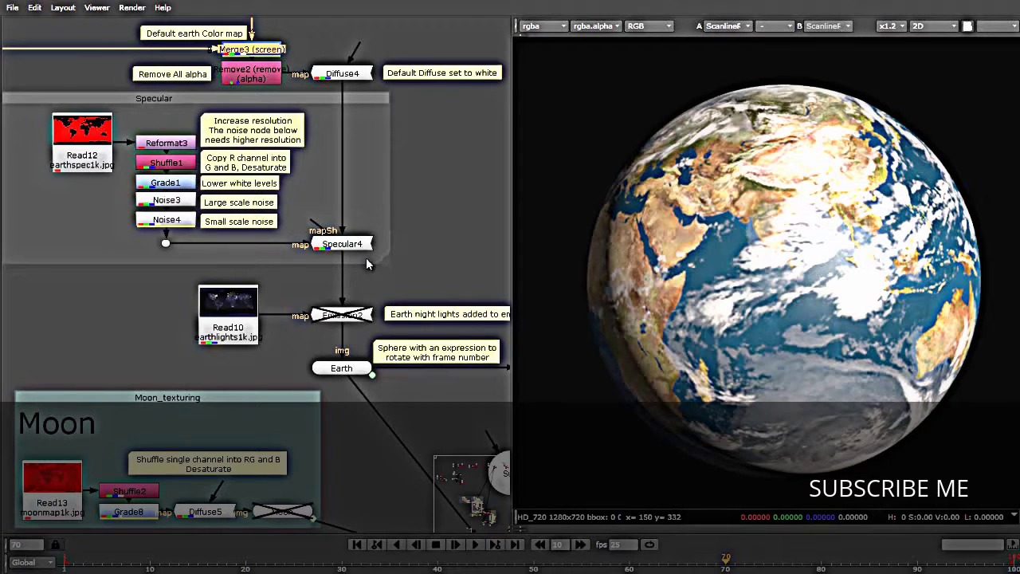
# Show Read10's earthlights1k.jpg night lights map in a full-screen viewer
pyautogui.click(232, 304)
pyautogui.moveTo(211, 344); pyautogui.dragTo(118, 529)
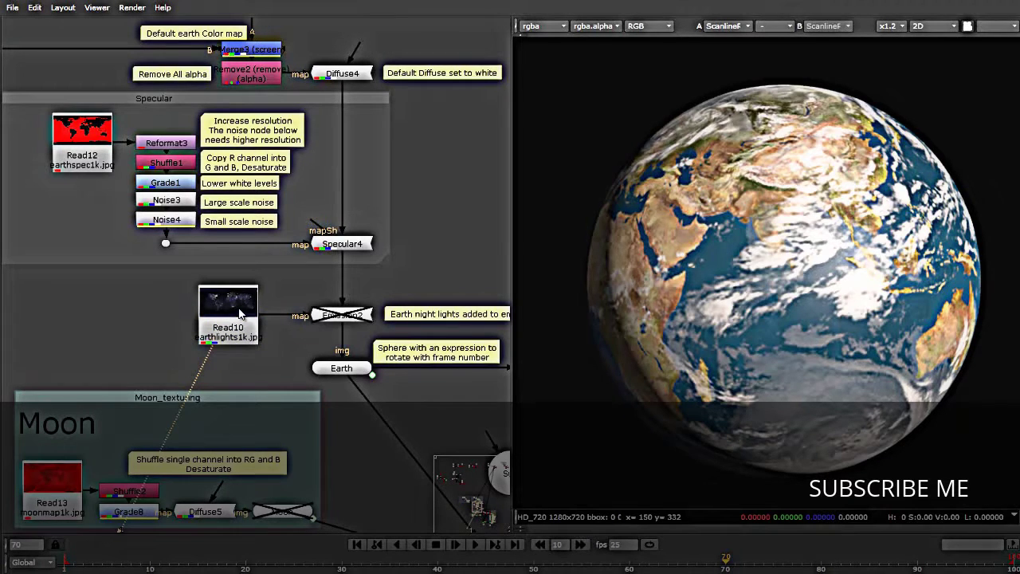
pyautogui.press('Tab')
pyautogui.press('Tab')
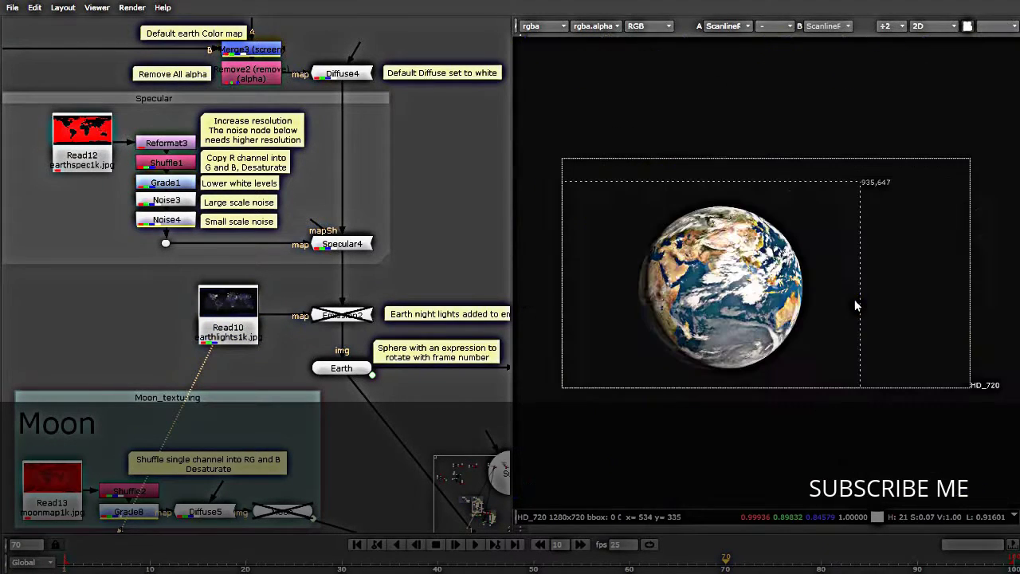
pyautogui.press('1')
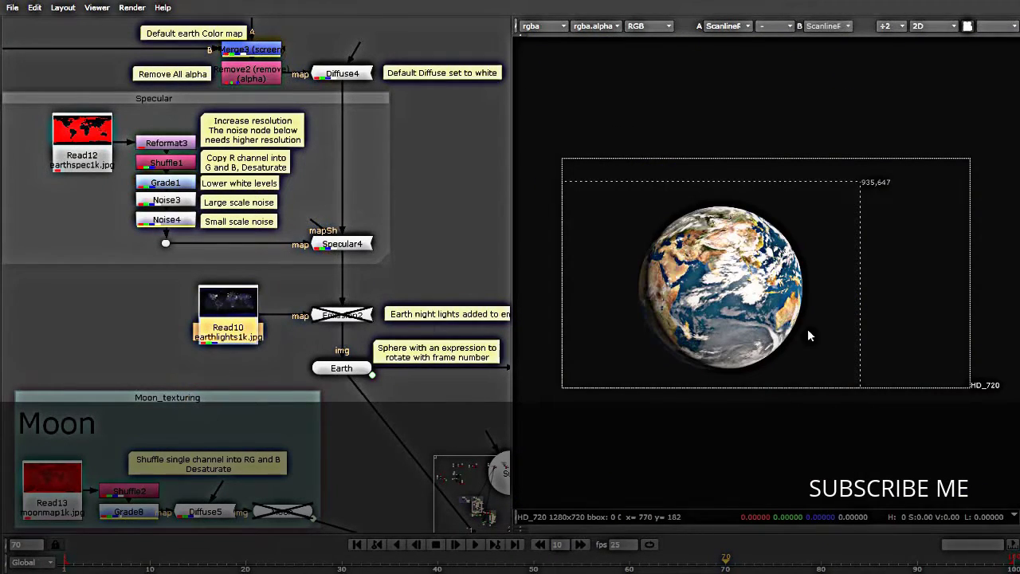
pyautogui.scroll(5, 781, 279)
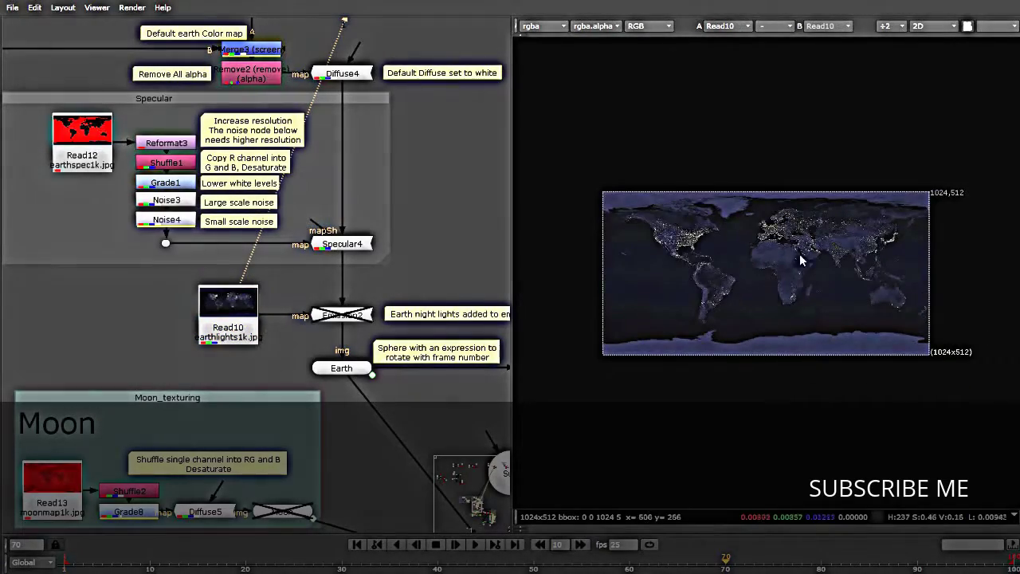
pyautogui.press('space')
pyautogui.scroll(-3, 556, 342)
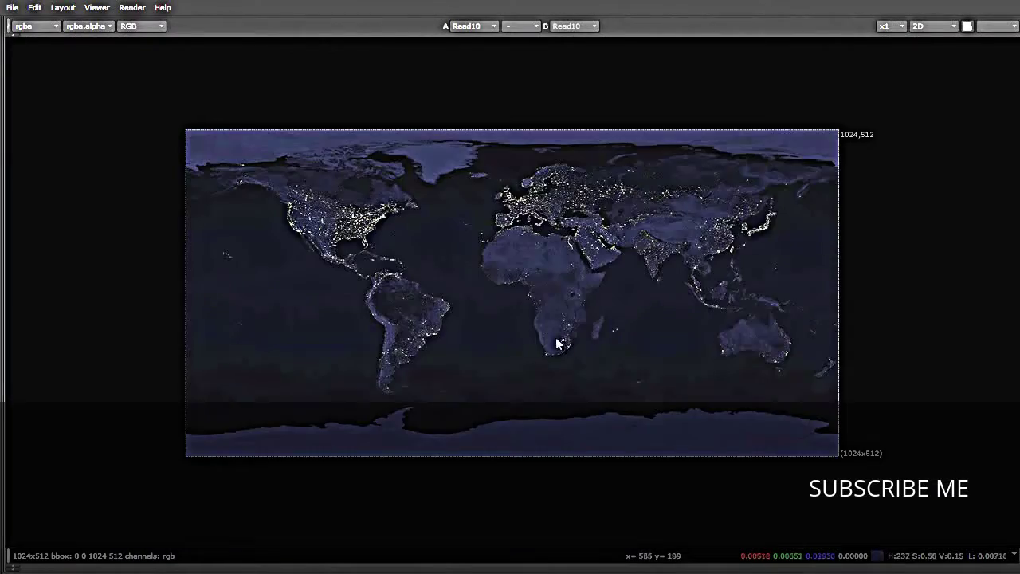
# Examine the city lights on the night map across the continents and up close over North America, then restore the split layout
pyautogui.scroll(5, 473, 287)
pyautogui.scroll(-3, 298, 302)
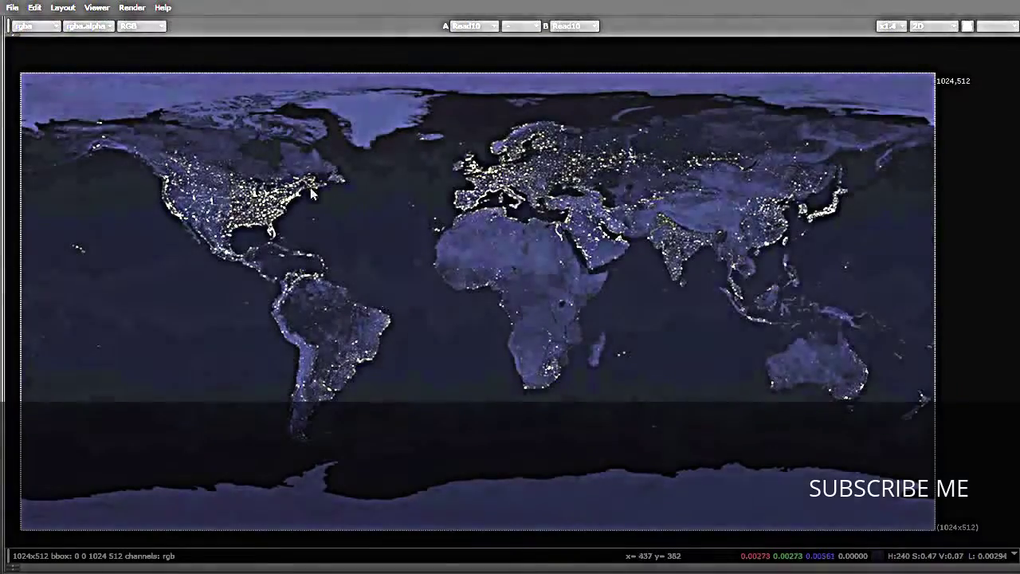
pyautogui.scroll(2, 266, 237)
pyautogui.scroll(-2, 266, 236)
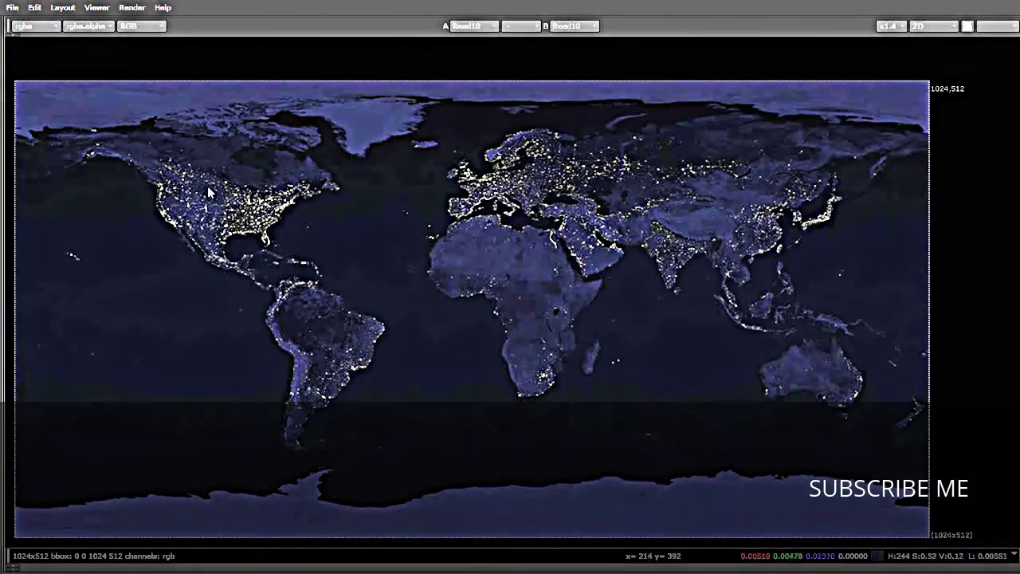
pyautogui.scroll(5, 265, 236)
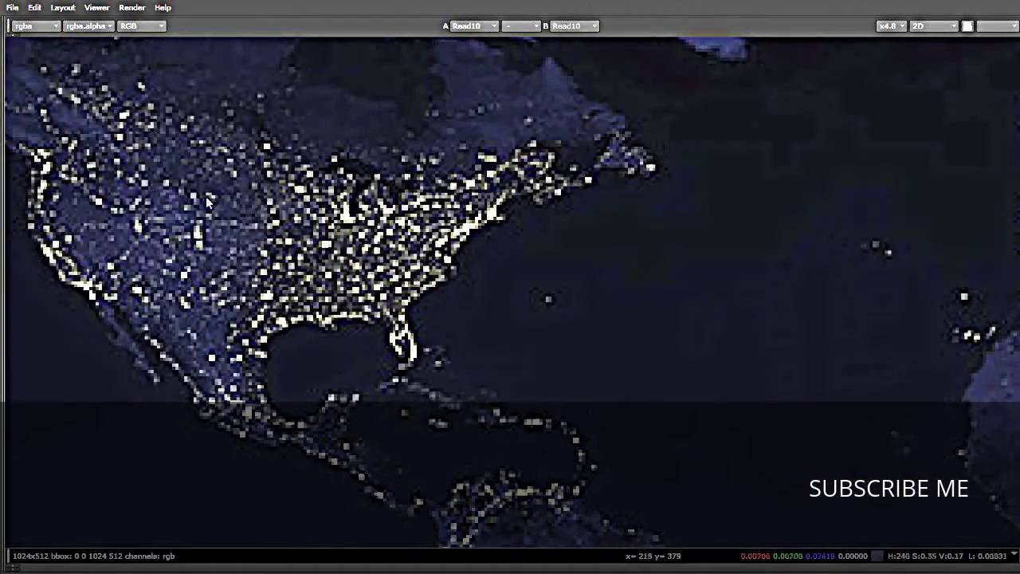
pyautogui.scroll(-4, 263, 223)
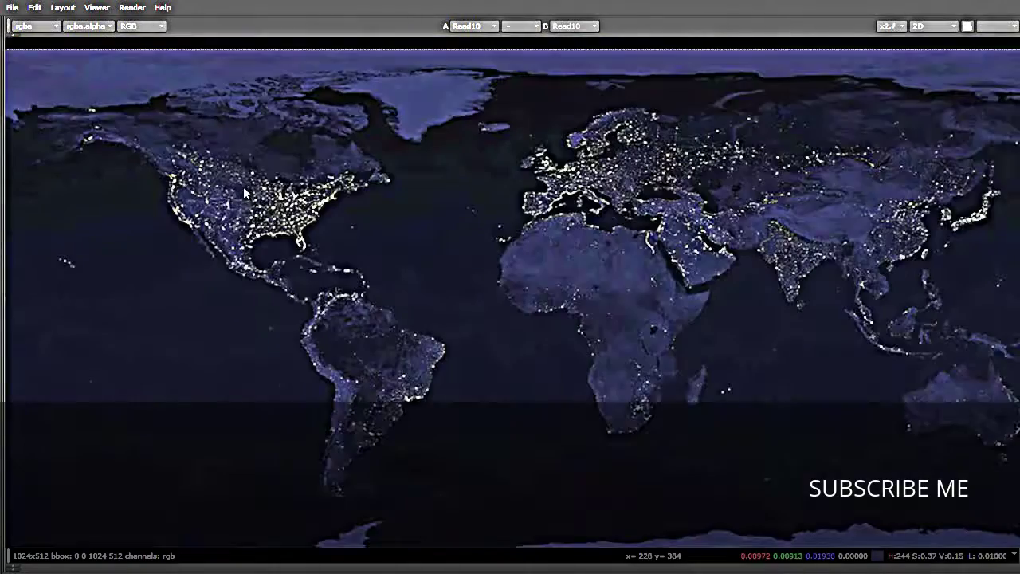
pyautogui.scroll(-2, 482, 323)
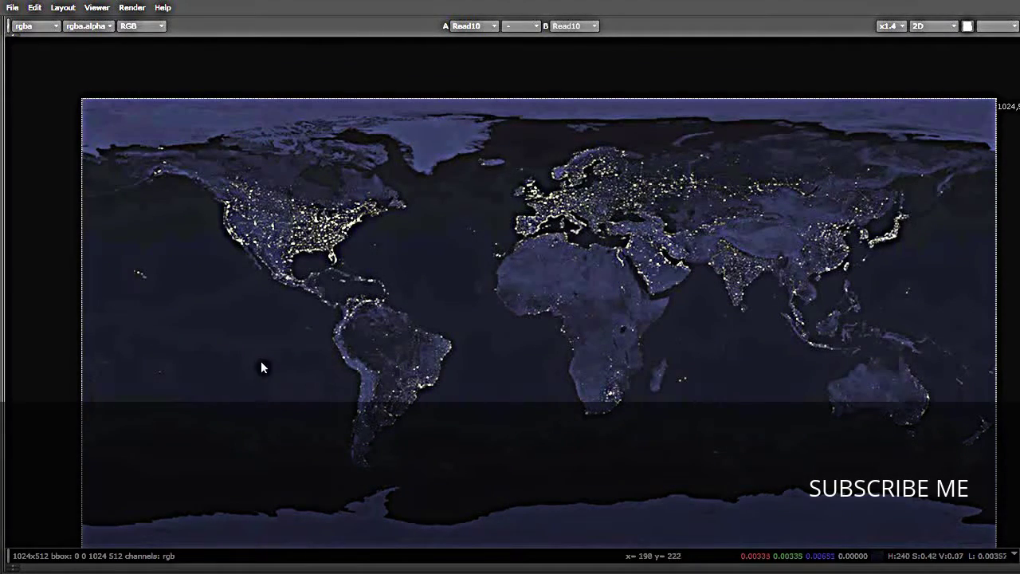
pyautogui.press('space')
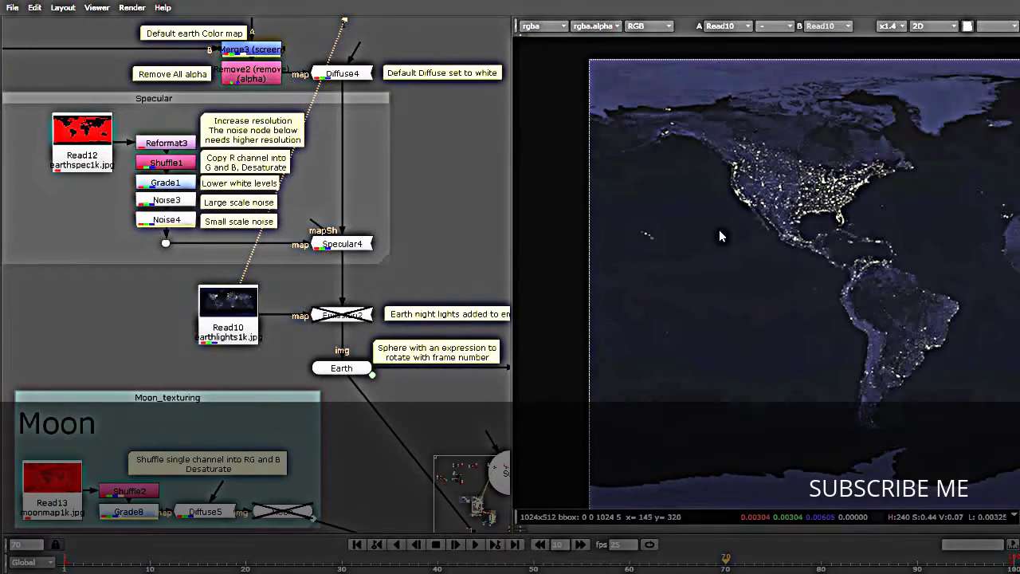
# Enable the Emission2 node to add the night lights to Earth and show the scanline render in the viewer
pyautogui.scroll(-3, 654, 231)
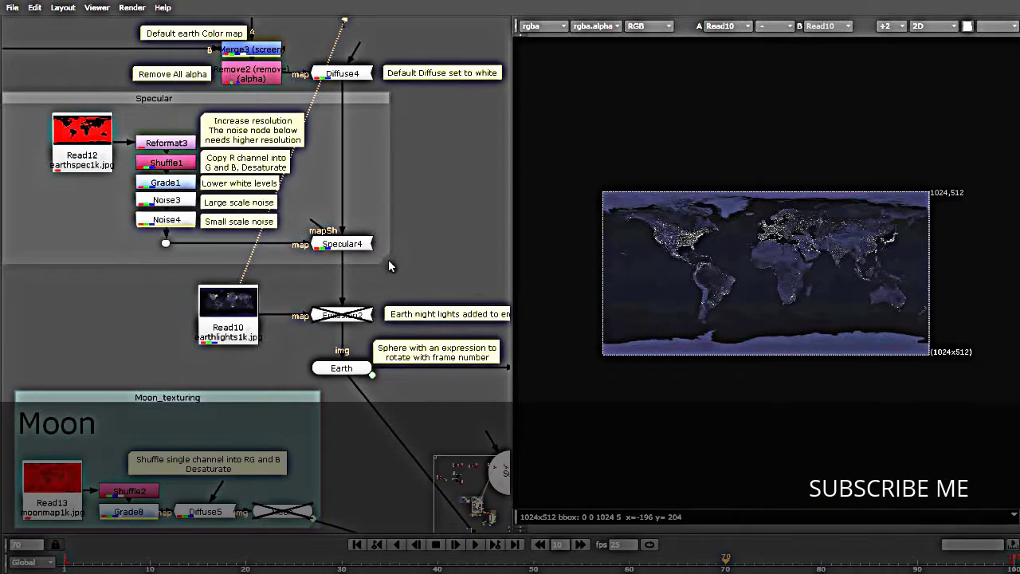
pyautogui.click(360, 246)
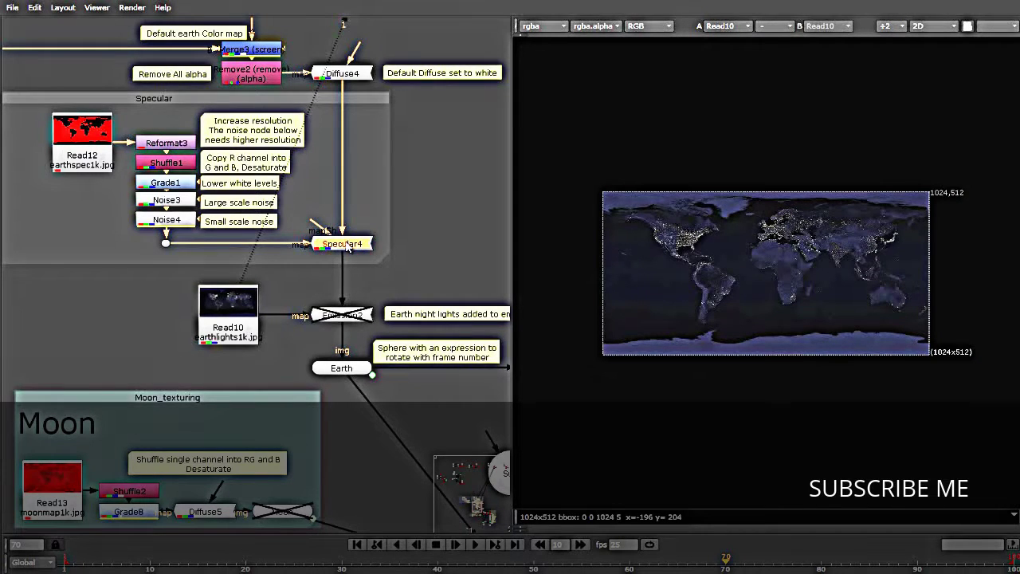
pyautogui.click(341, 317)
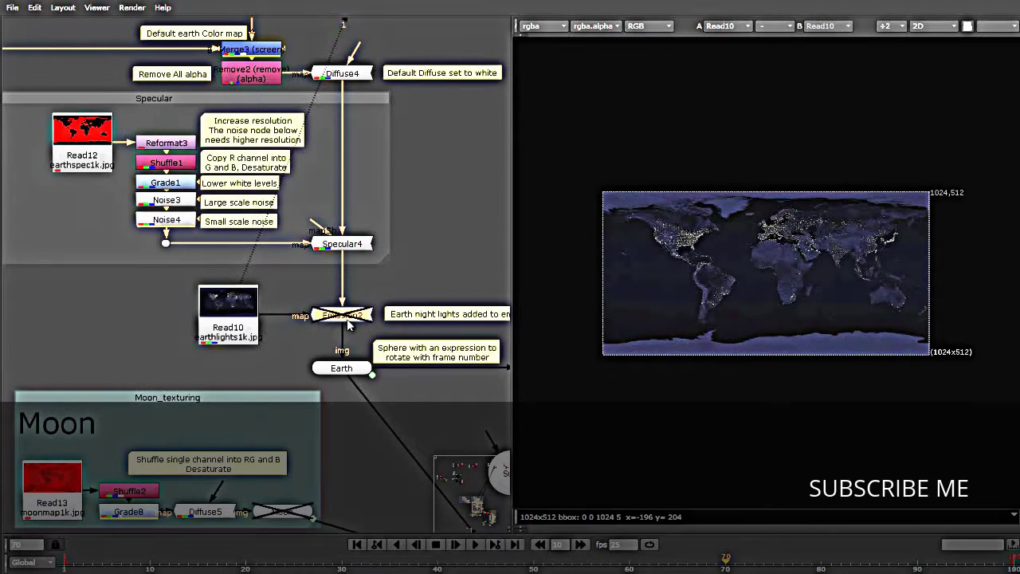
pyautogui.scroll(-5, 348, 322)
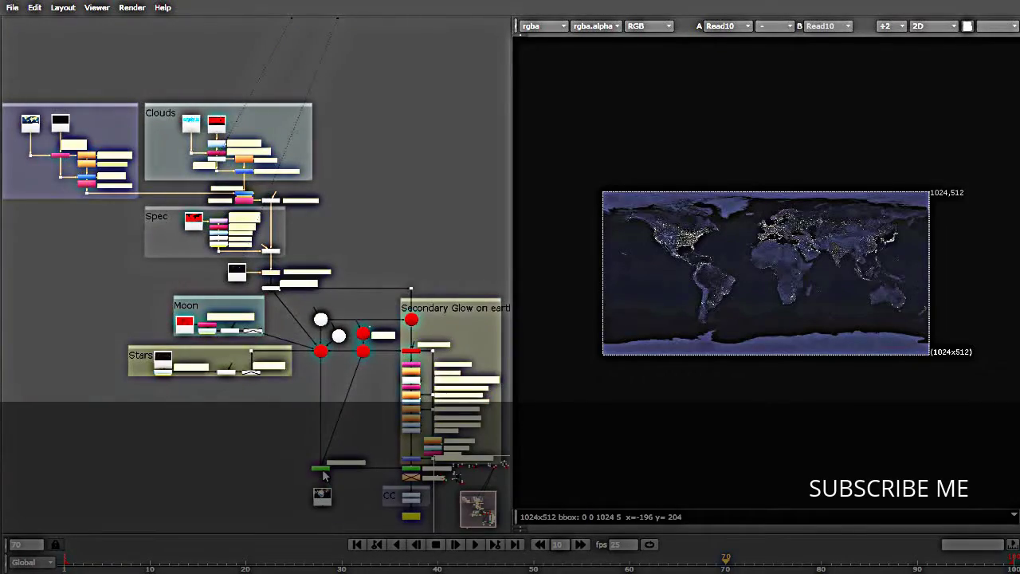
pyautogui.click(320, 468)
pyautogui.press('1')
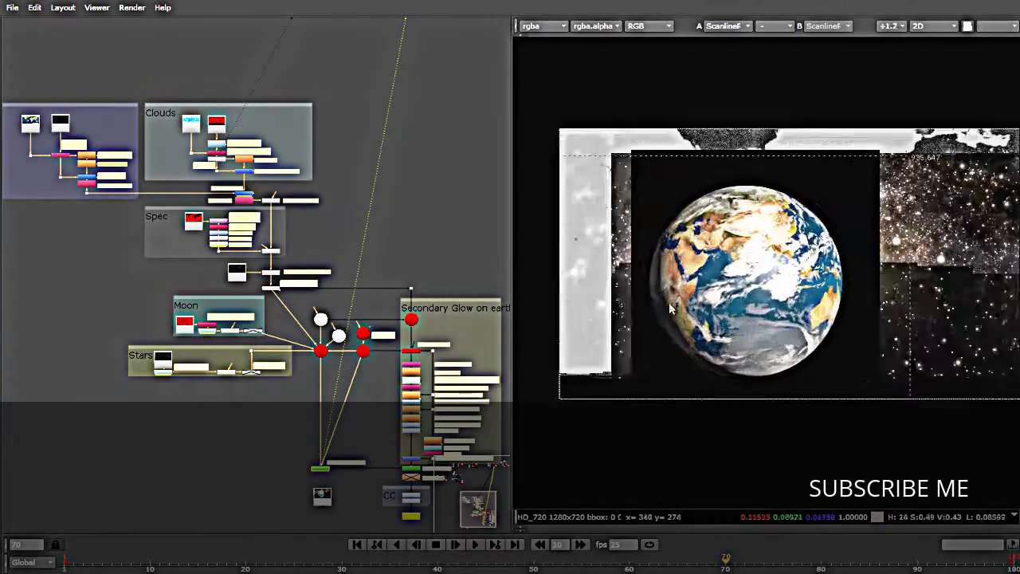
# Toggle Emission2 off and on to compare the night lights on the shaded side of southern Africa
pyautogui.scroll(4, 673, 302)
pyautogui.scroll(-2, 709, 355)
pyautogui.scroll(4, 801, 404)
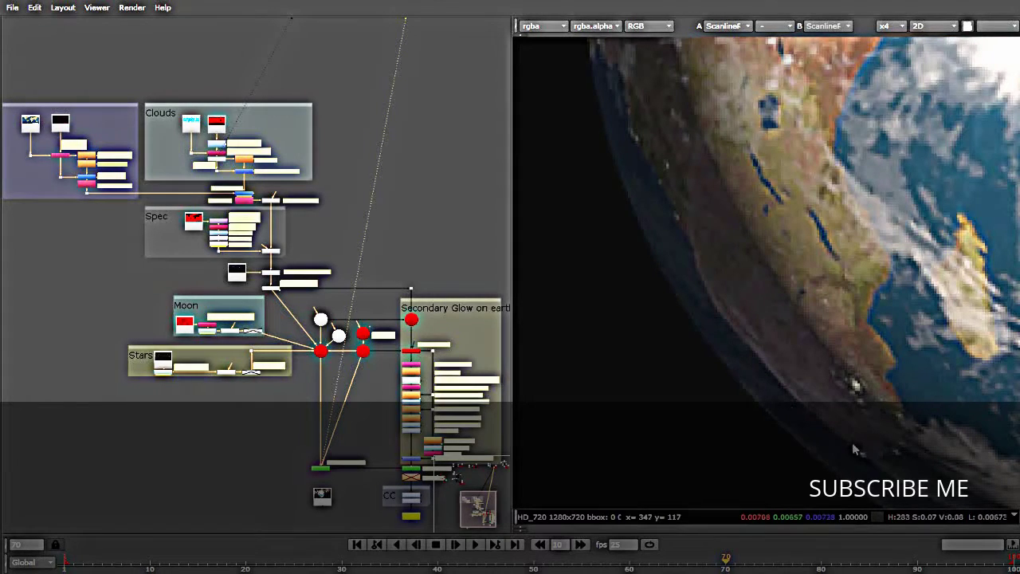
pyautogui.scroll(6, 276, 270)
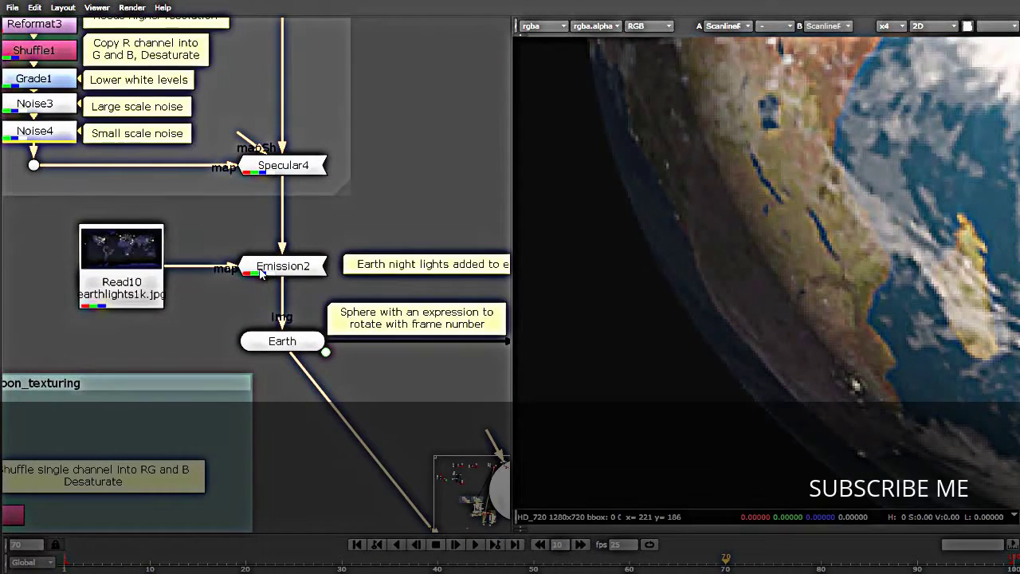
pyautogui.click(262, 271)
pyautogui.press('d')
pyautogui.press('d')
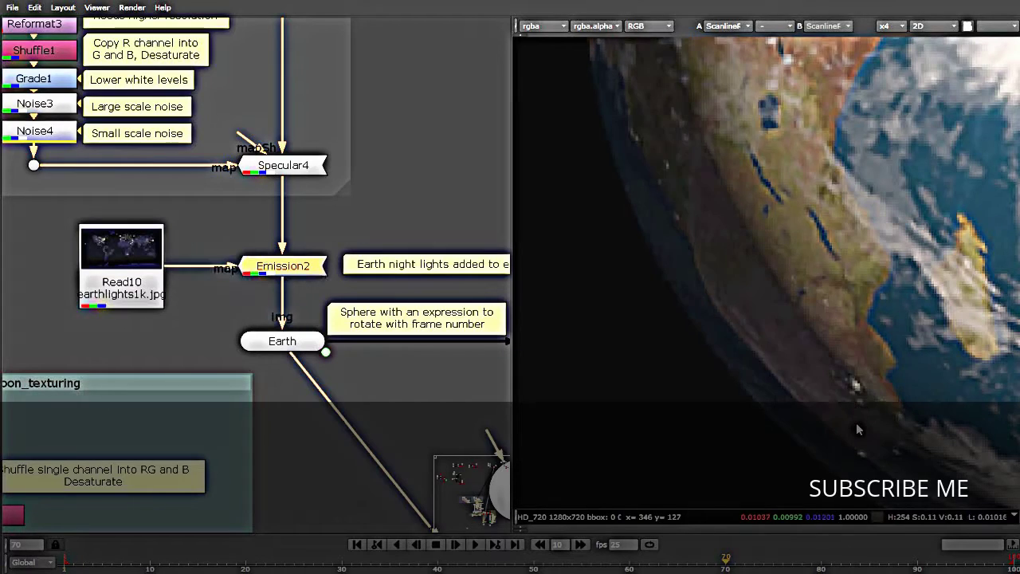
pyautogui.press('d')
pyautogui.press('d')
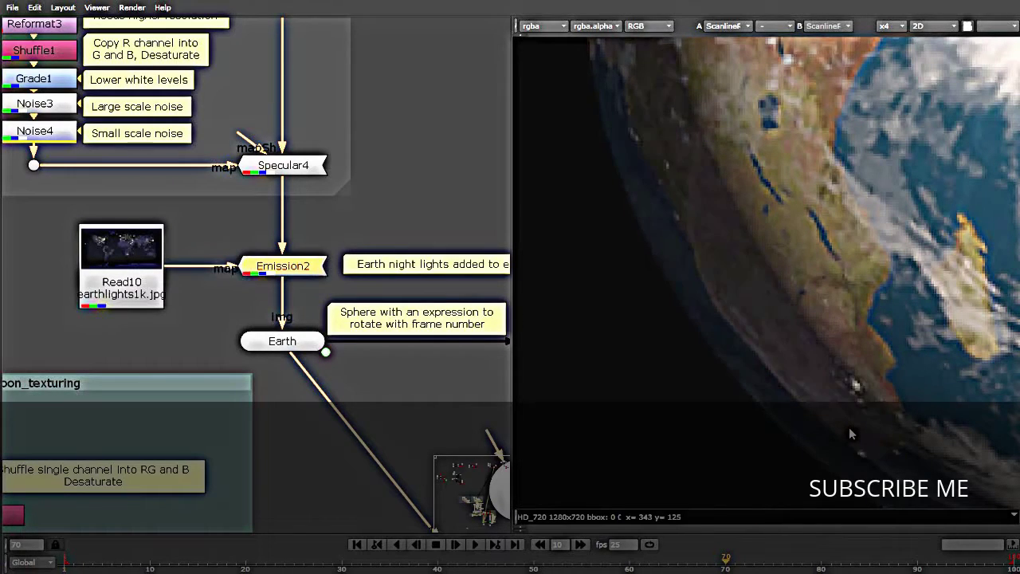
pyautogui.press('d')
pyautogui.press('d')
# Inspect the shaded edge of northern Africa near the Red Sea, closing the viewer's properties, and check the whole globe
pyautogui.scroll(-3, 730, 230)
pyautogui.scroll(3, 784, 390)
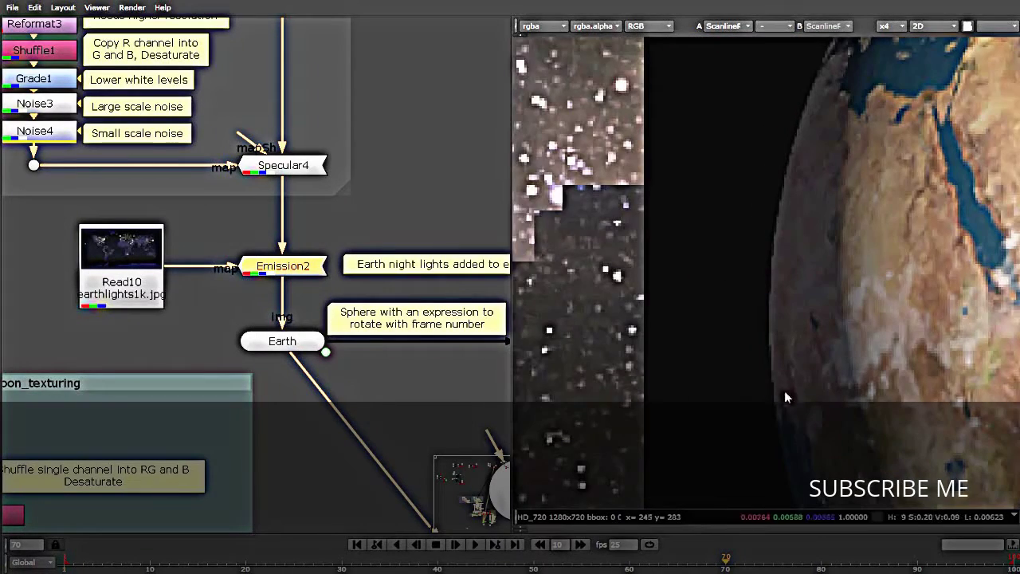
pyautogui.press('s')
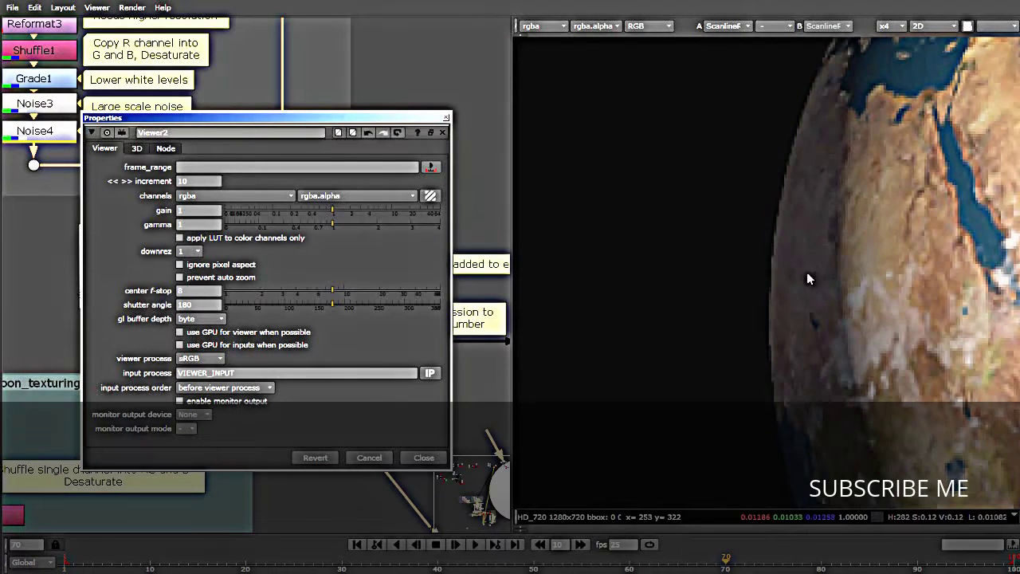
pyautogui.click(446, 118)
pyautogui.scroll(-5, 713, 202)
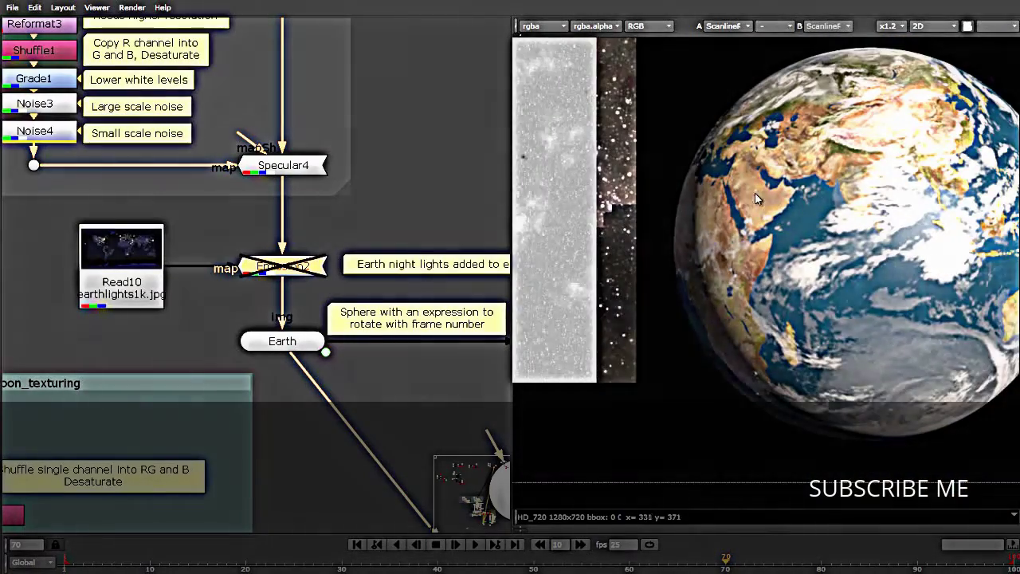
# Toggle Emission2 to compare the night lights' effect over the sunlit Arabian Peninsula, leaving the node enabled
pyautogui.scroll(5, 755, 199)
pyautogui.press('d')
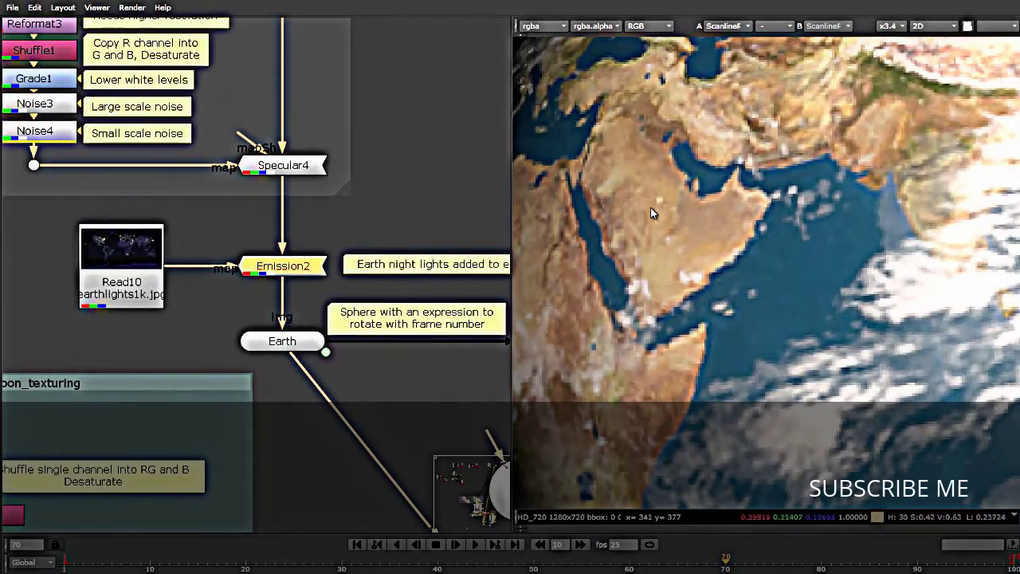
pyautogui.press('d')
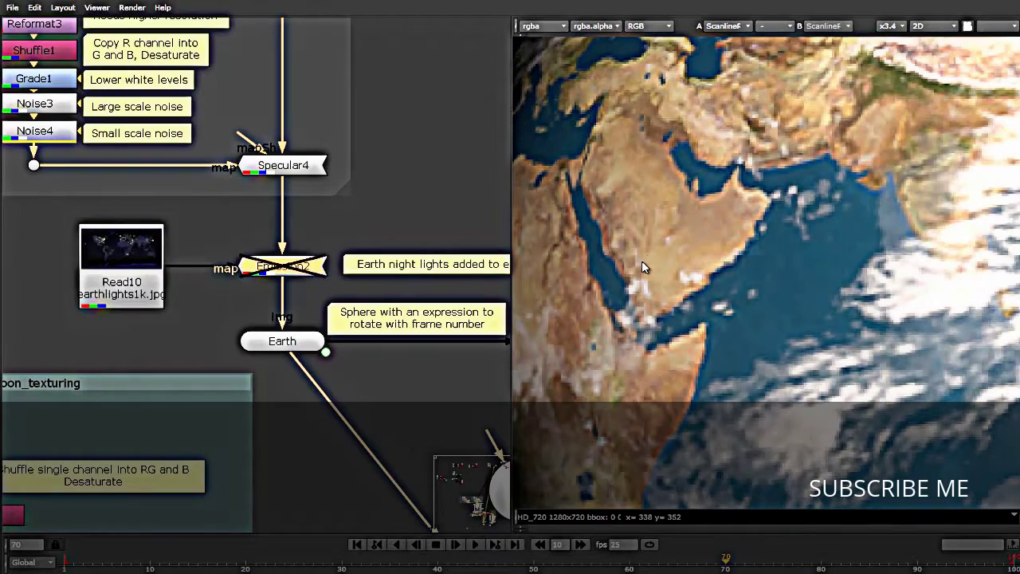
pyautogui.press('d')
# Review the full Earth render with night lights enabled, checking the dark limb along Africa
pyautogui.scroll(-5, 617, 184)
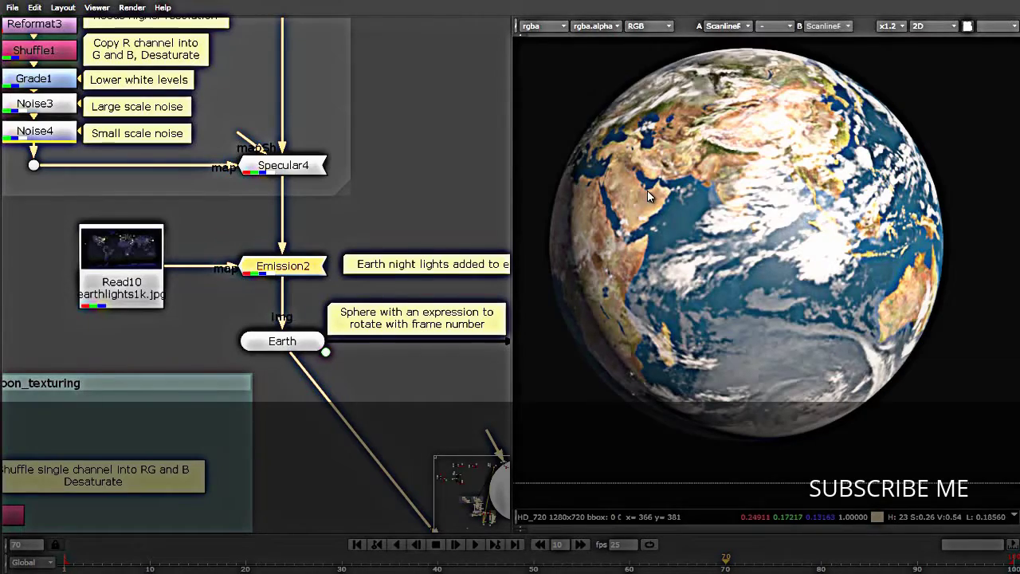
pyautogui.scroll(-2, 415, 283)
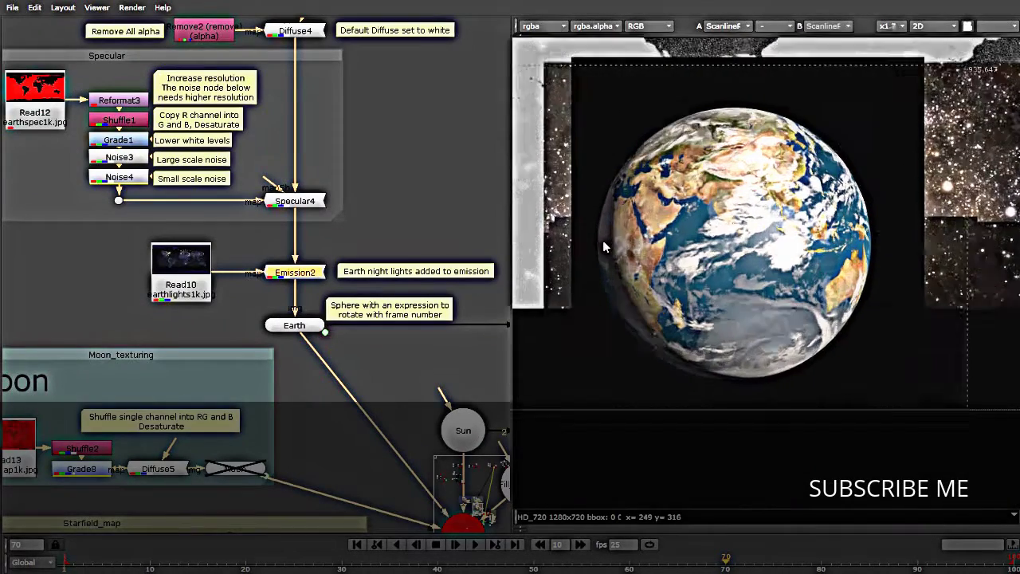
pyautogui.scroll(2, 603, 240)
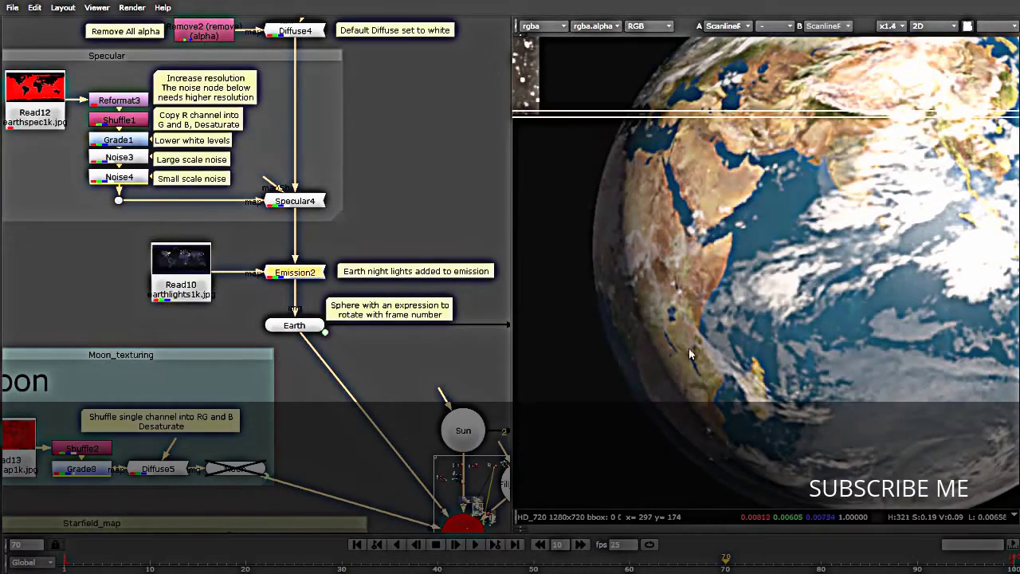
pyautogui.scroll(-3, 690, 354)
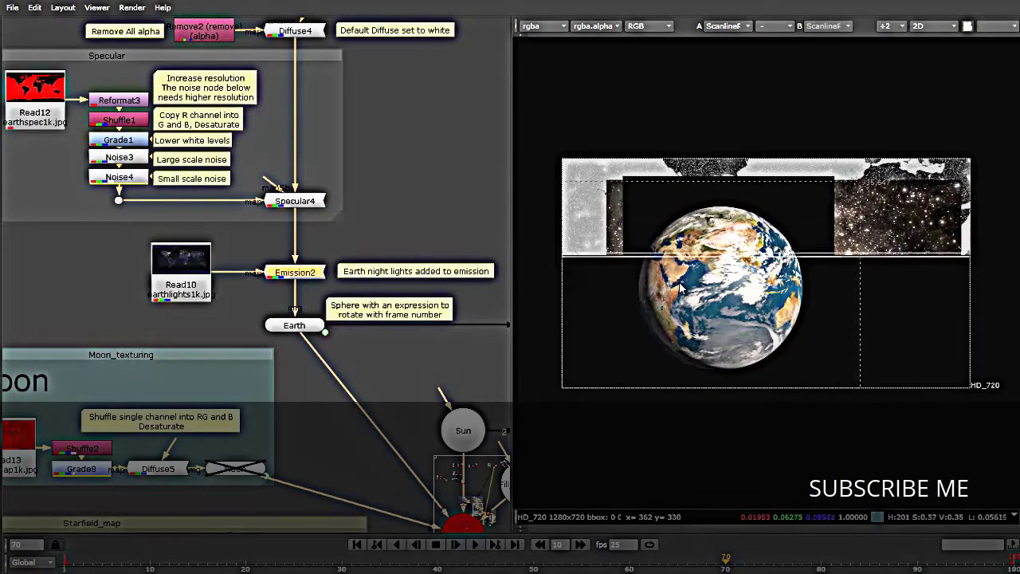
# Show Read13's moonmap1k.jpg texture from the Moon_texturing group in the viewer
pyautogui.scroll(-3, 309, 440)
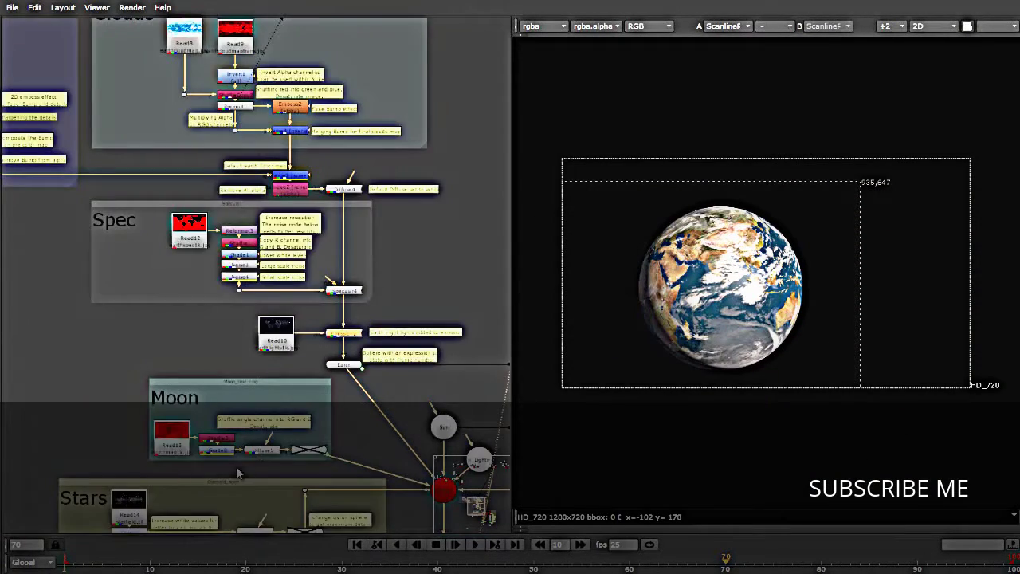
pyautogui.scroll(5, 108, 382)
pyautogui.press('1')
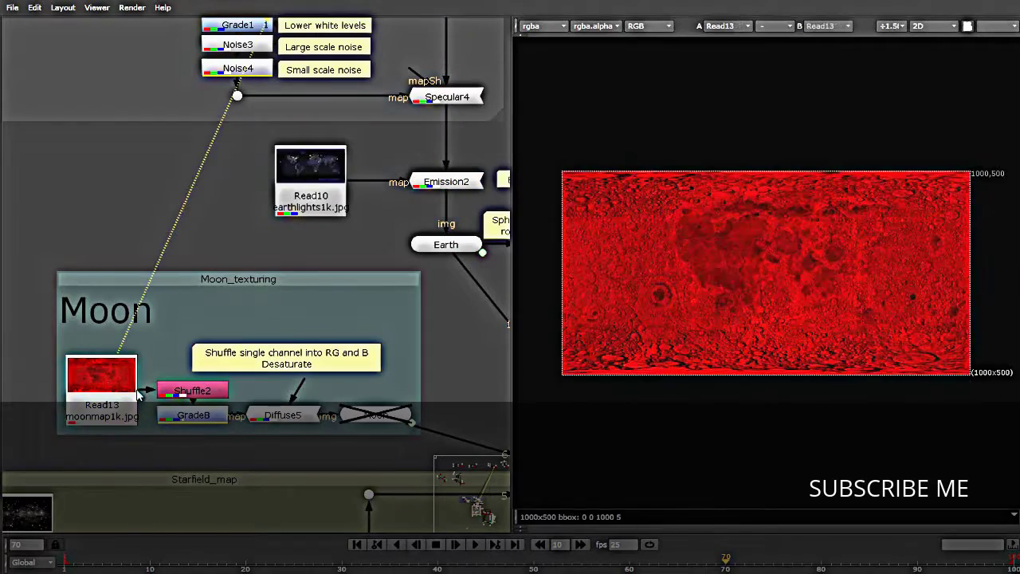
# Examine the craters and dark areas of the red single-channel moonmap1k.jpg texture up close and in full
pyautogui.scroll(3, 697, 272)
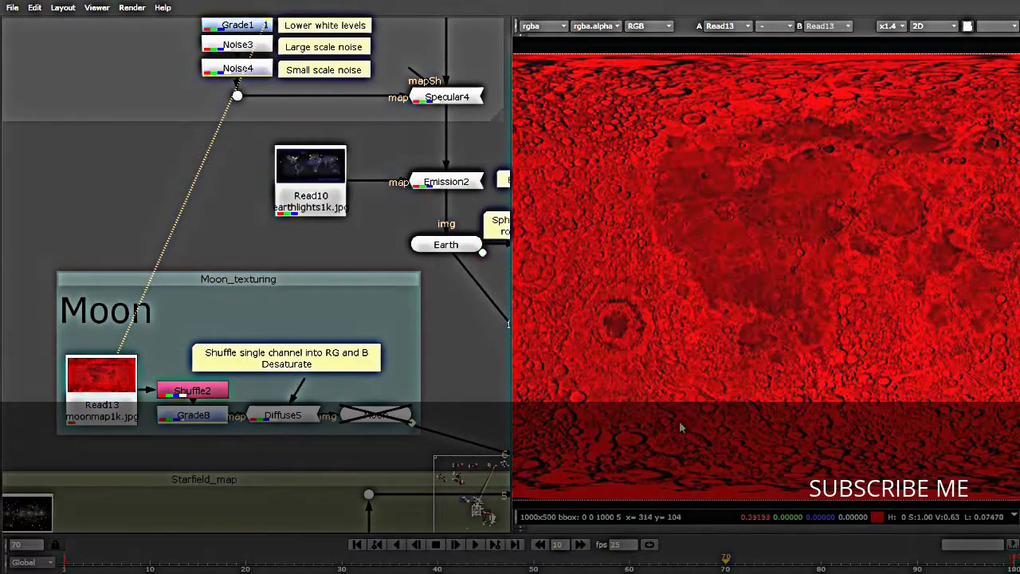
pyautogui.scroll(-2, 729, 301)
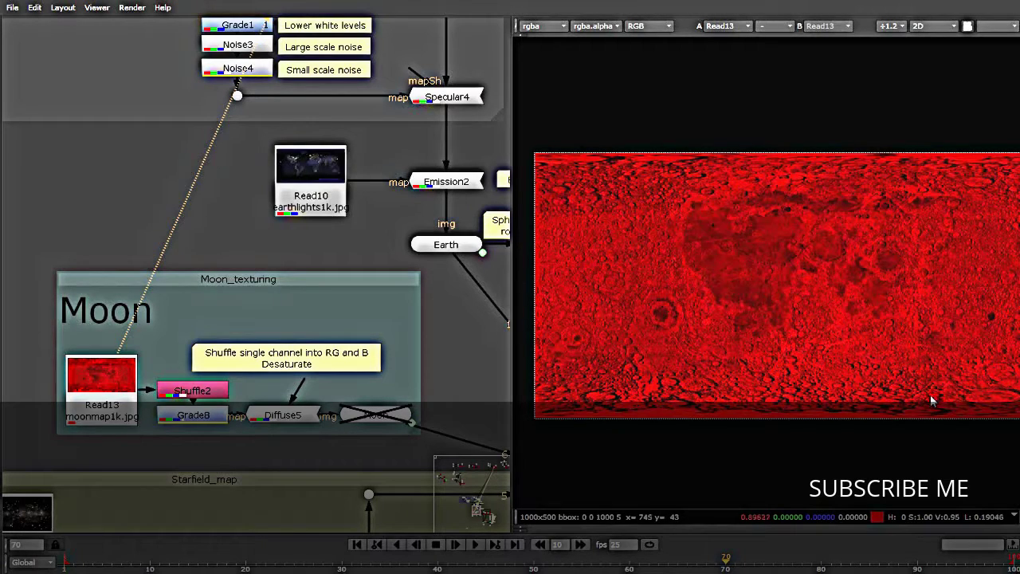
pyautogui.scroll(1, 647, 313)
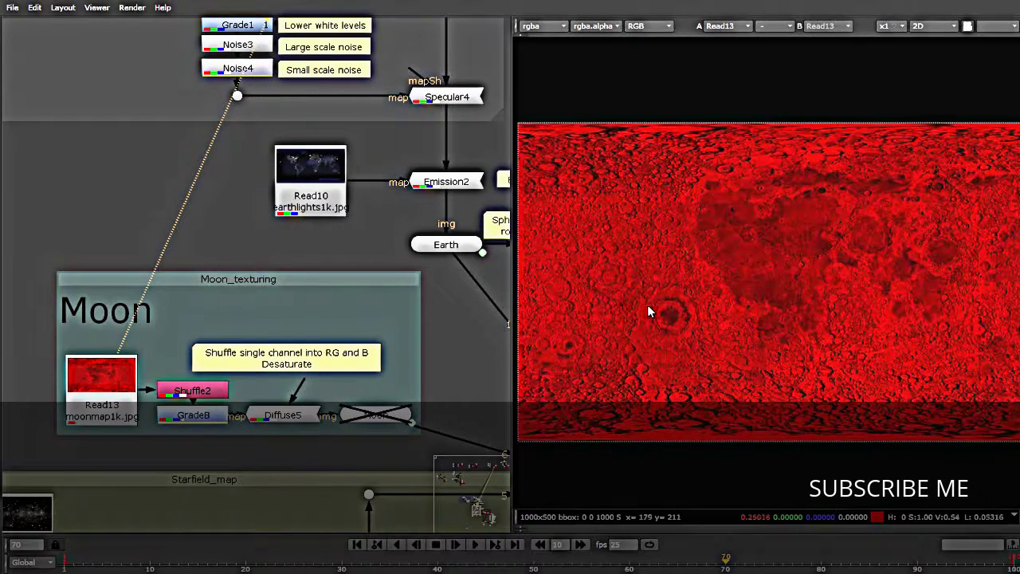
# Toggle the Shuffle2 node off and on, show its greyscale output in the viewer, and inspect the moon map
pyautogui.click(179, 398)
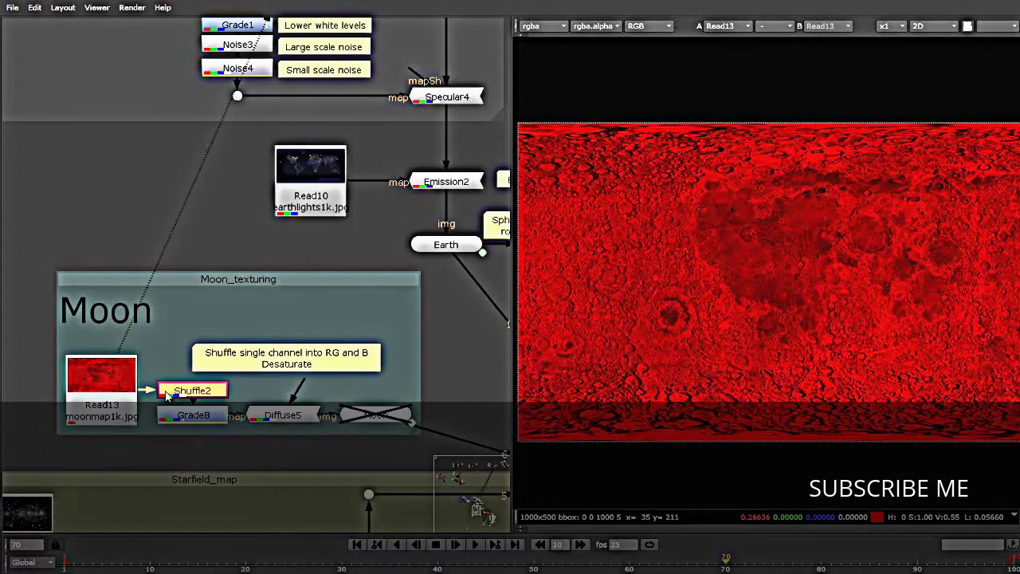
pyautogui.scroll(4, 169, 400)
pyautogui.scroll(-2, 268, 385)
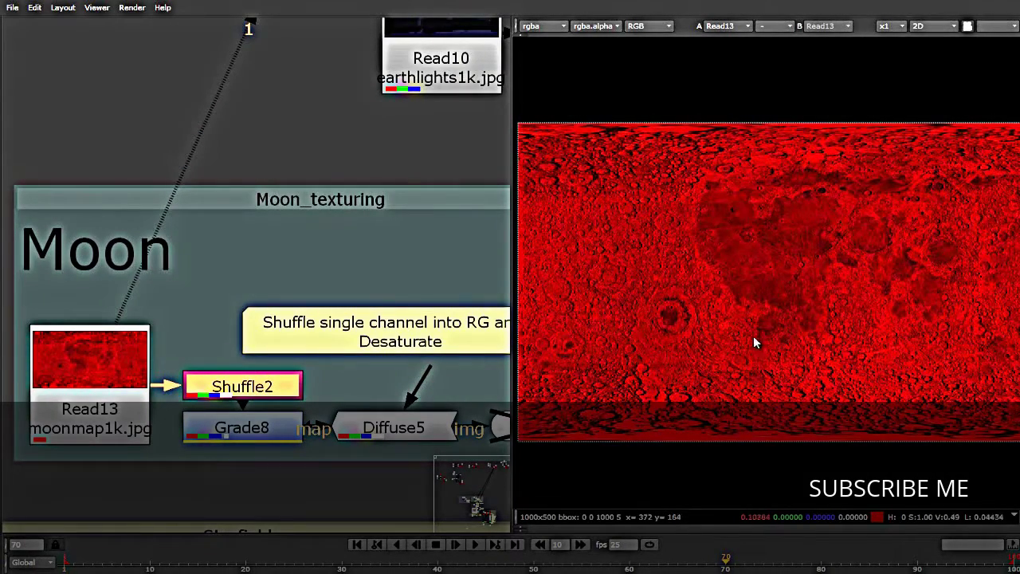
pyautogui.press('d')
pyautogui.press('d')
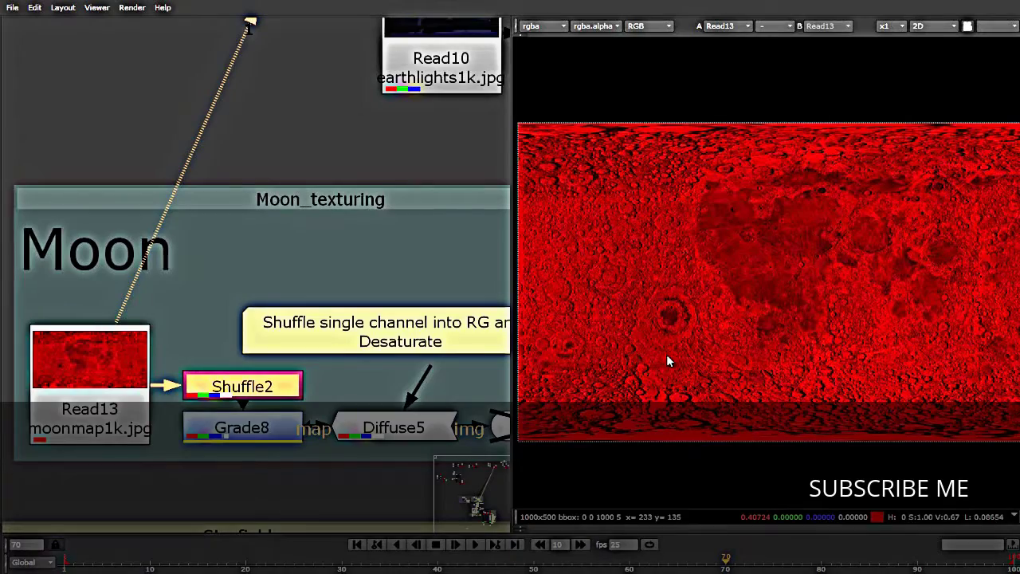
pyautogui.press('1')
pyautogui.scroll(5, 745, 269)
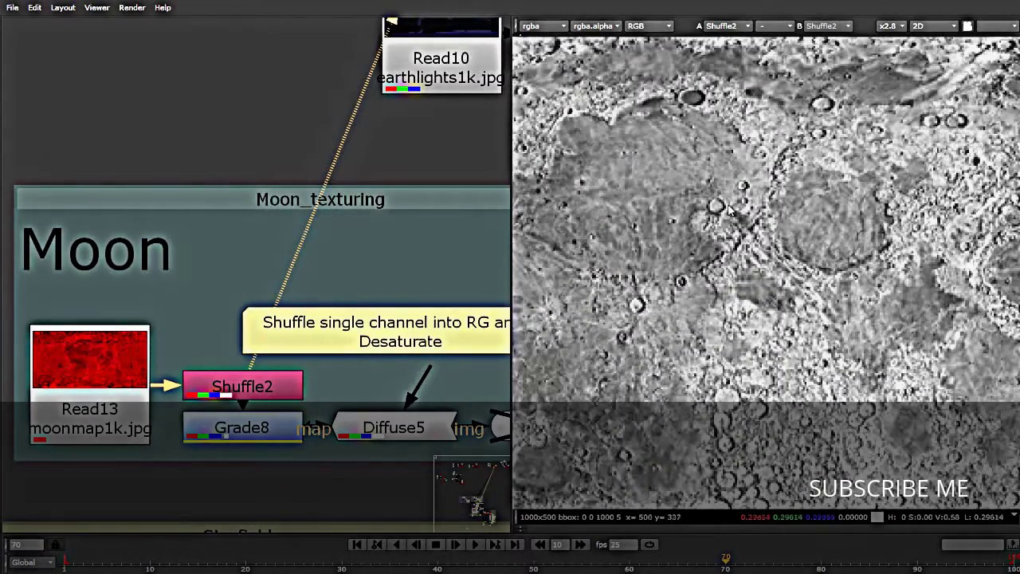
pyautogui.scroll(-5, 728, 209)
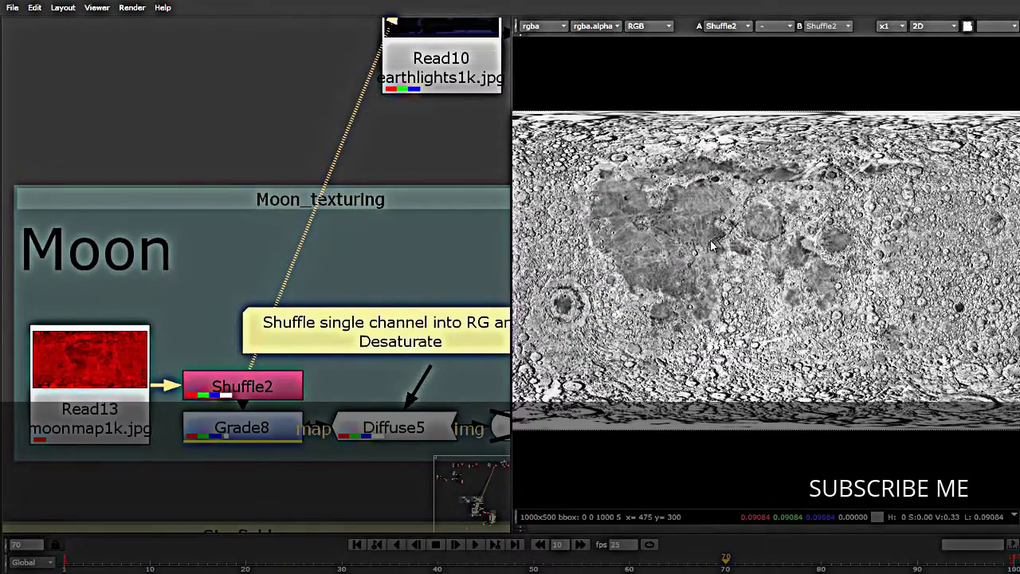
# Show Grade8's output in the viewer and inspect the graded moon map's craters and dark areas
pyautogui.click(255, 441)
pyautogui.press('1')
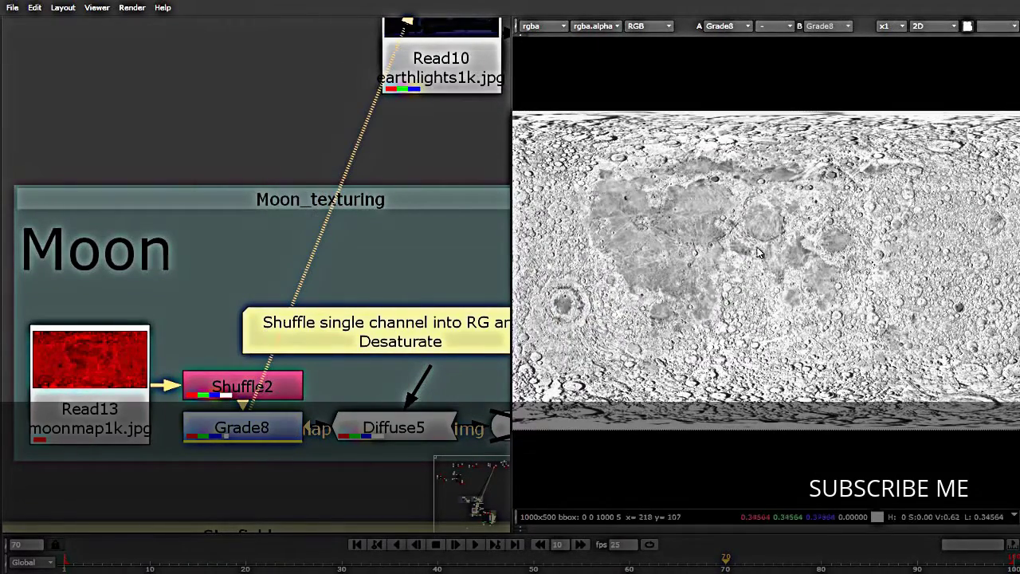
pyautogui.scroll(-3, 695, 237)
pyautogui.scroll(5, 695, 237)
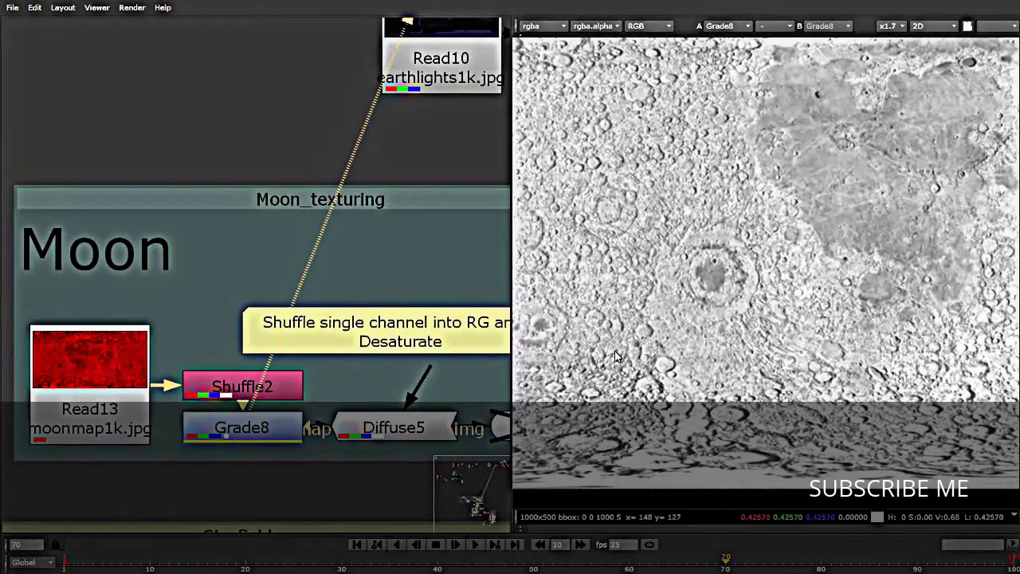
pyautogui.scroll(-2, 616, 356)
pyautogui.scroll(4, 636, 349)
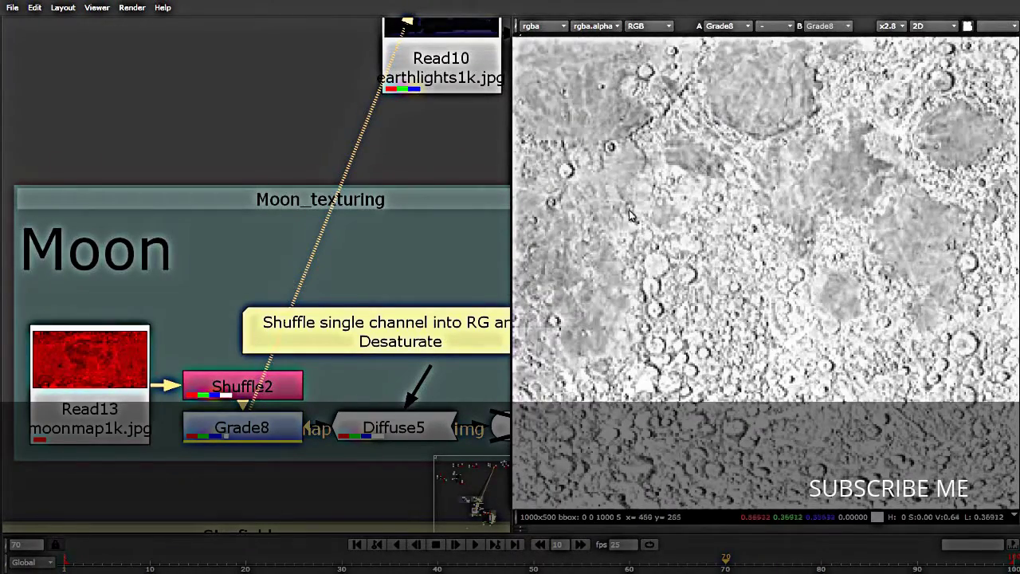
pyautogui.scroll(-4, 770, 317)
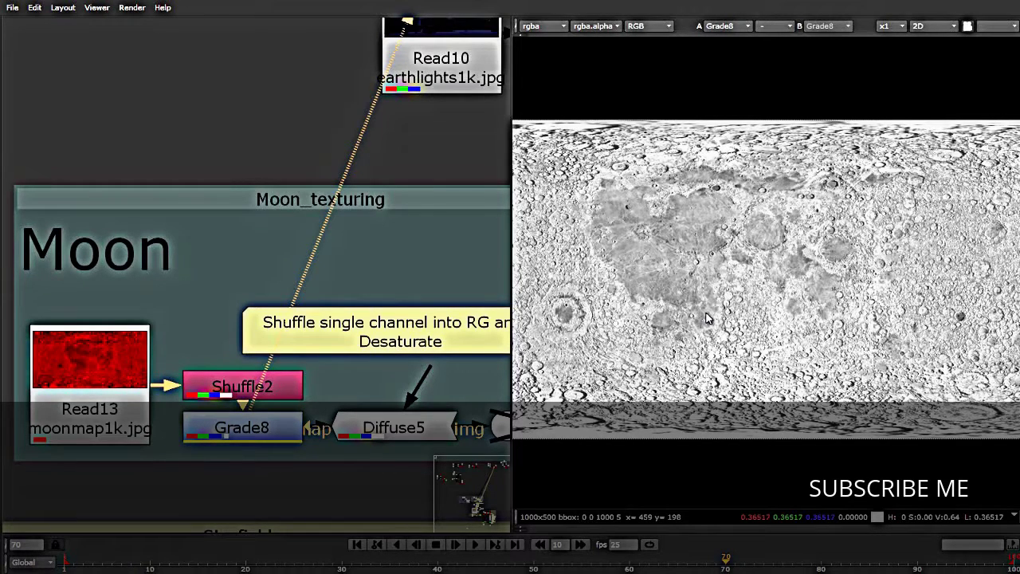
# Enable the Moon sphere node that follows Diffuse5 in the Moon_texturing group
pyautogui.click(410, 434)
pyautogui.scroll(-5, 411, 434)
pyautogui.scroll(4, 259, 411)
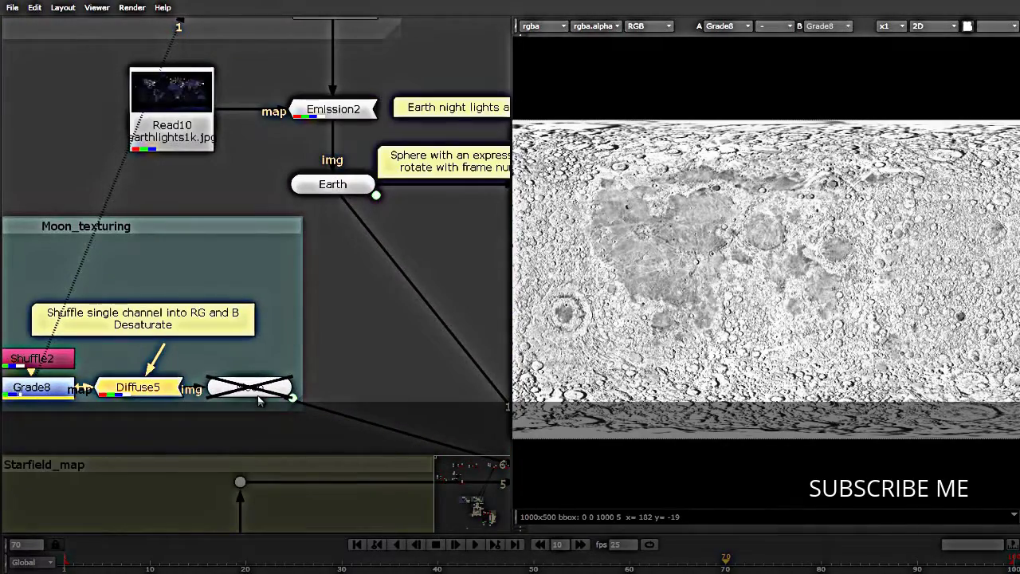
pyautogui.click(259, 399)
pyautogui.scroll(-6, 259, 399)
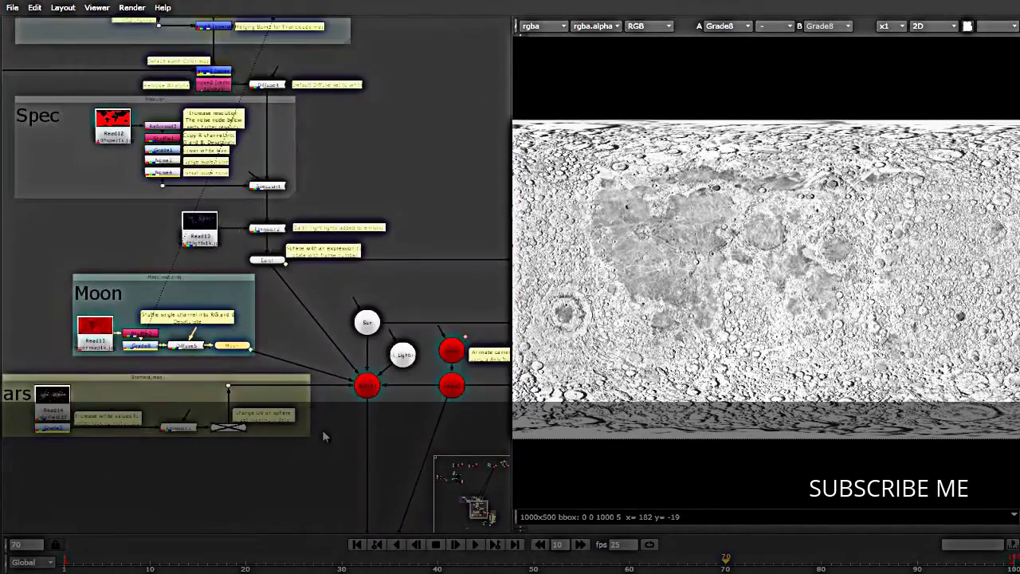
# Show the scanline render node fed by Scene7 in the viewer and go to frame 18
pyautogui.scroll(2, 323, 452)
pyautogui.scroll(2, 323, 452)
pyautogui.click(337, 424)
pyautogui.press('1')
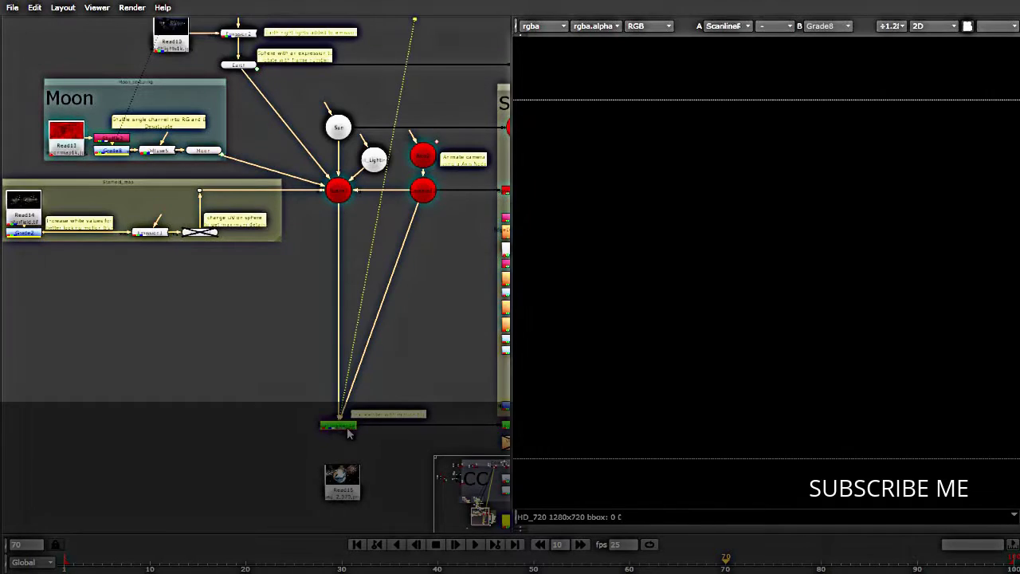
pyautogui.click(227, 561)
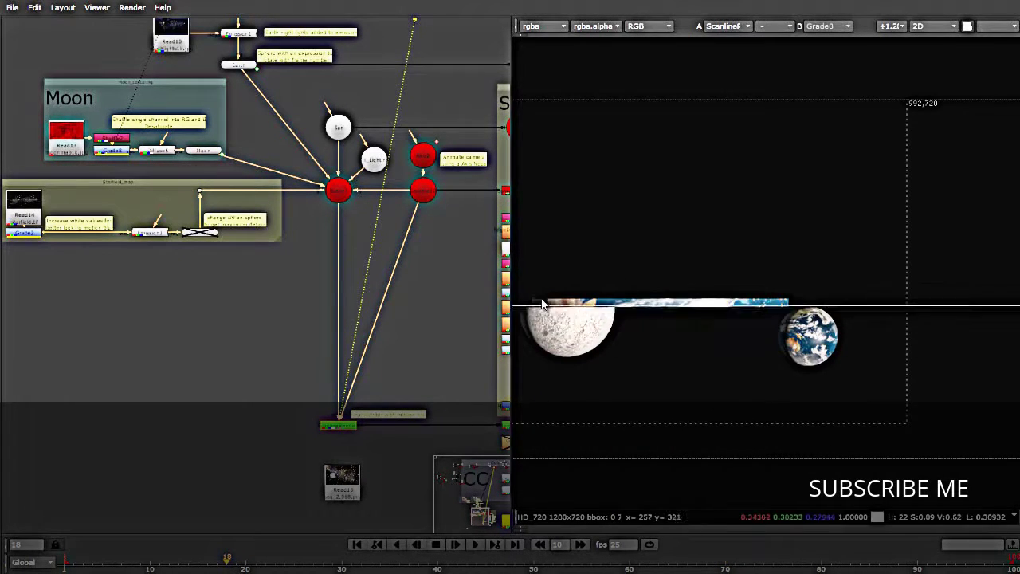
# Inspect the rendered Moon's cratered surface and the boundary between its lit side and its dark edge
pyautogui.scroll(5, 821, 291)
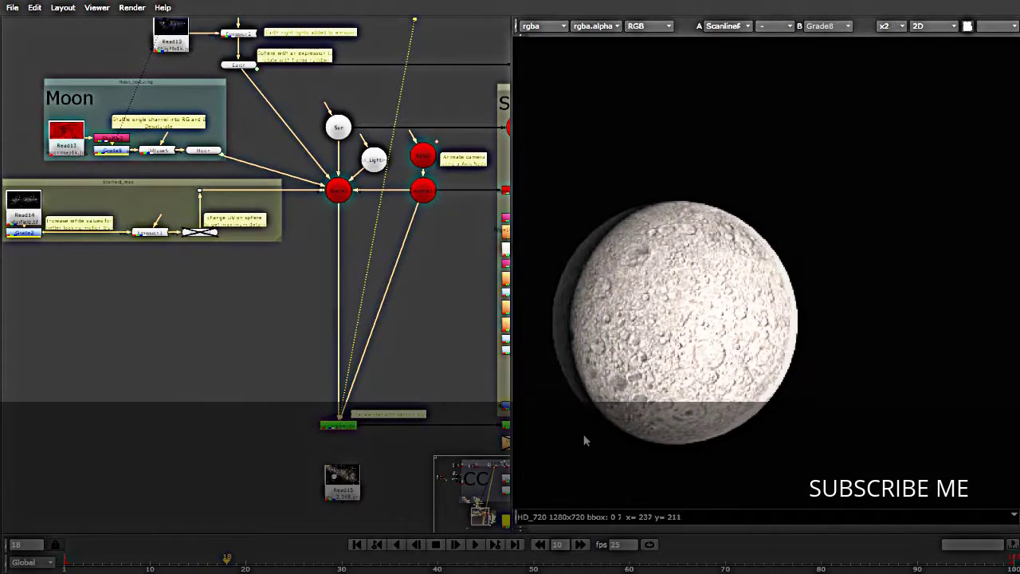
pyautogui.scroll(2, 675, 378)
pyautogui.scroll(-2, 675, 371)
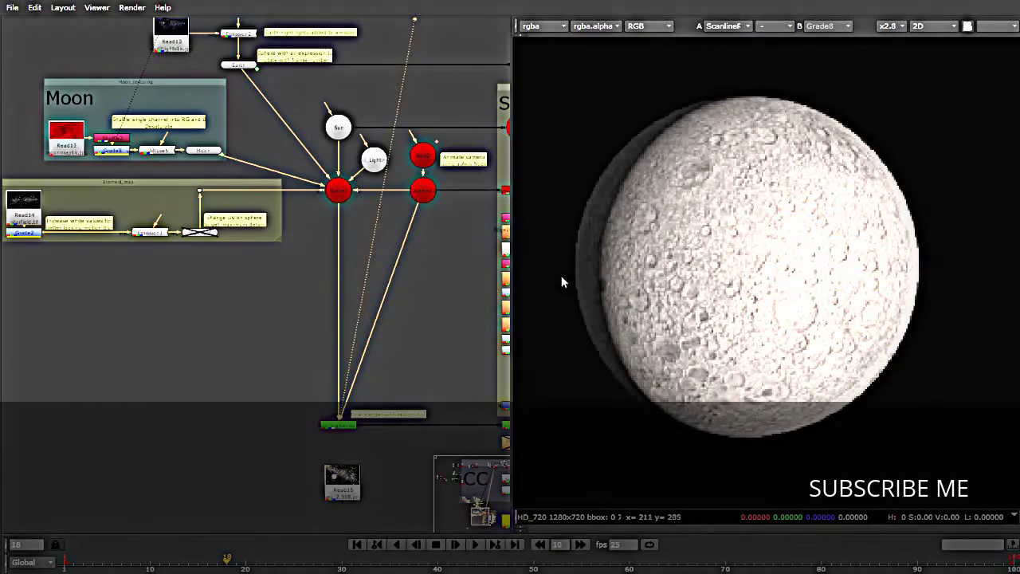
pyautogui.scroll(4, 560, 282)
pyautogui.scroll(-4, 623, 335)
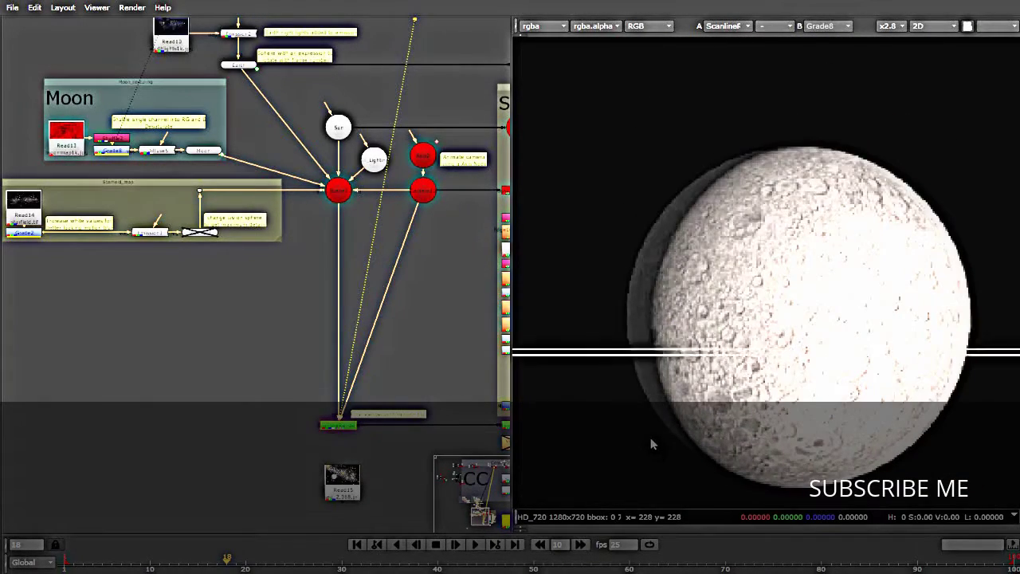
pyautogui.scroll(8, 635, 314)
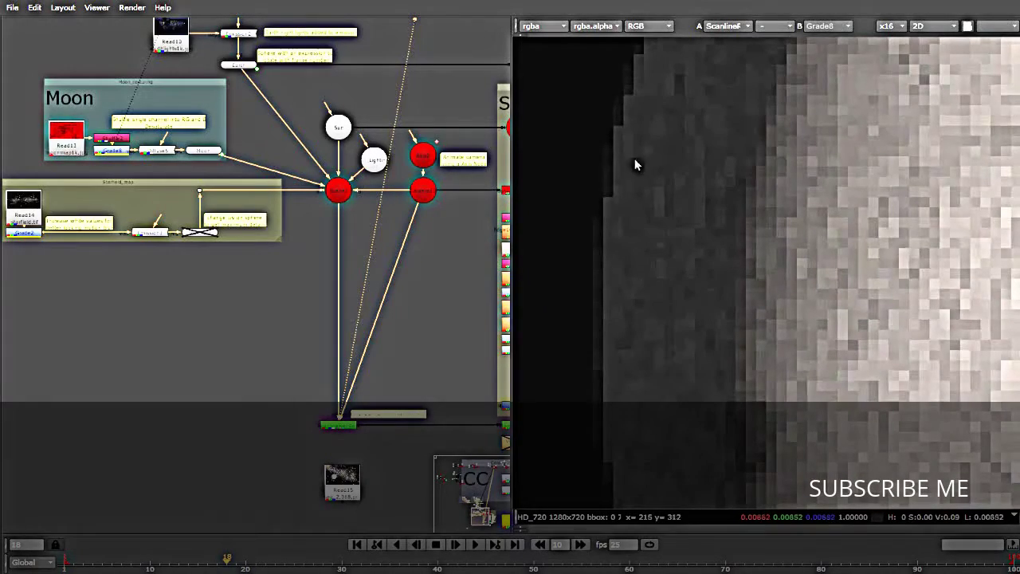
pyautogui.scroll(-2, 653, 270)
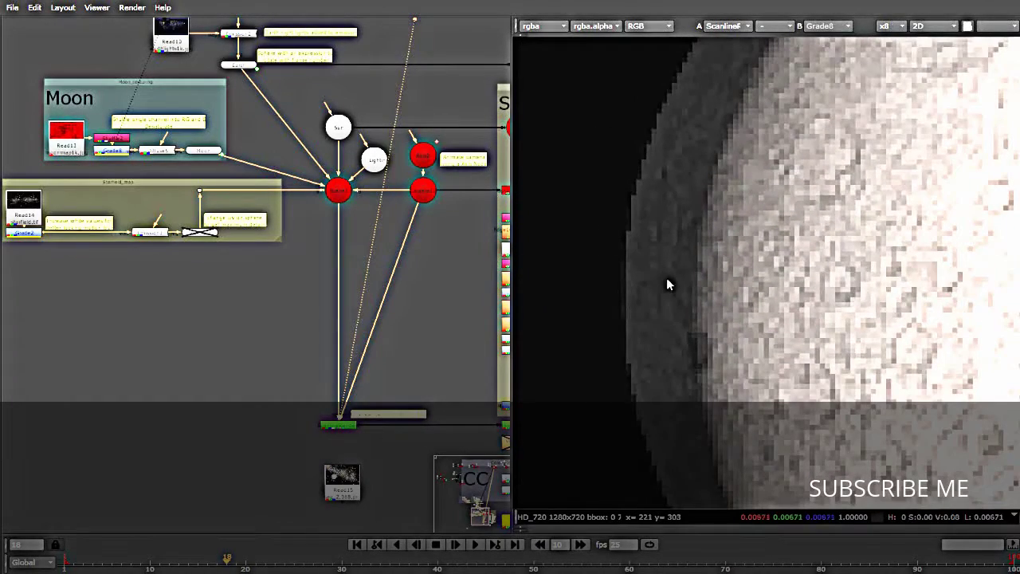
pyautogui.scroll(-3, 289, 400)
# Trace the Moon_texturing chain from Read13 through the Moon sphere to Scene7 and its lights in the node graph
pyautogui.scroll(8, 263, 169)
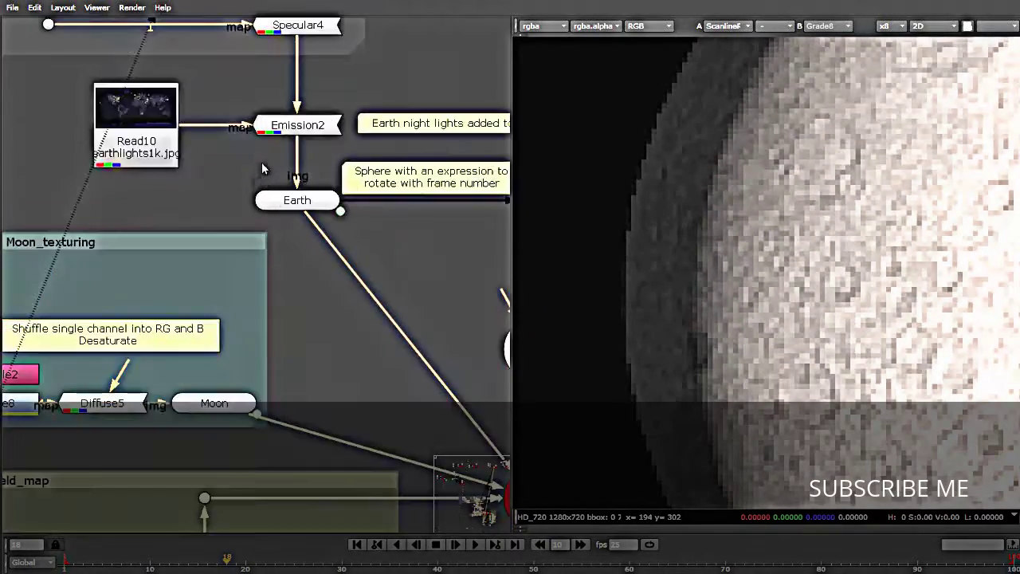
pyautogui.scroll(3, 271, 169)
pyautogui.scroll(-2, 284, 170)
pyautogui.moveTo(169, 142)
pyautogui.mouseDown()
pyautogui.moveTo(160, 170)
pyautogui.moveTo(163, 129)
pyautogui.mouseUp()
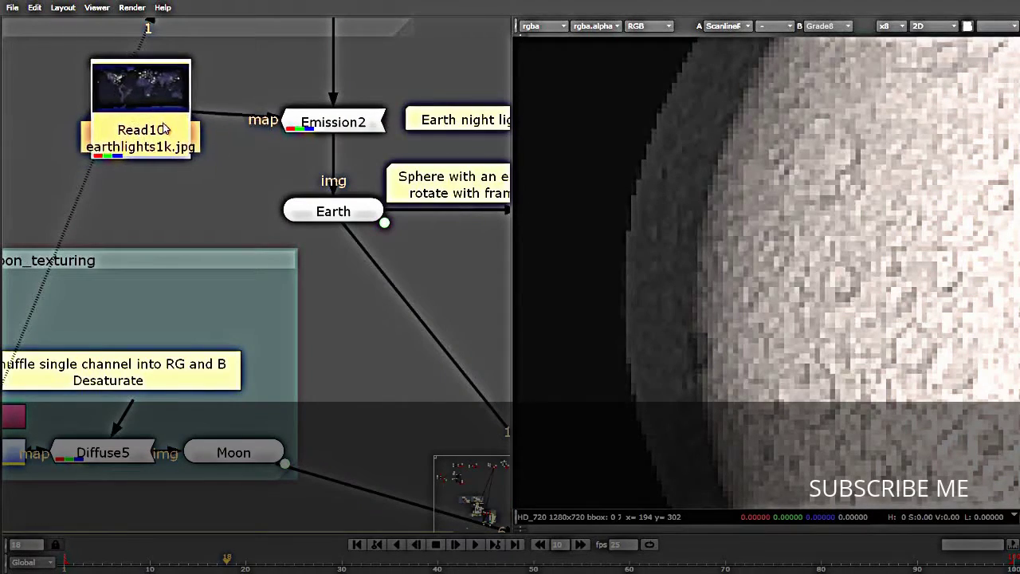
pyautogui.scroll(-4, 415, 268)
pyautogui.scroll(5, 294, 267)
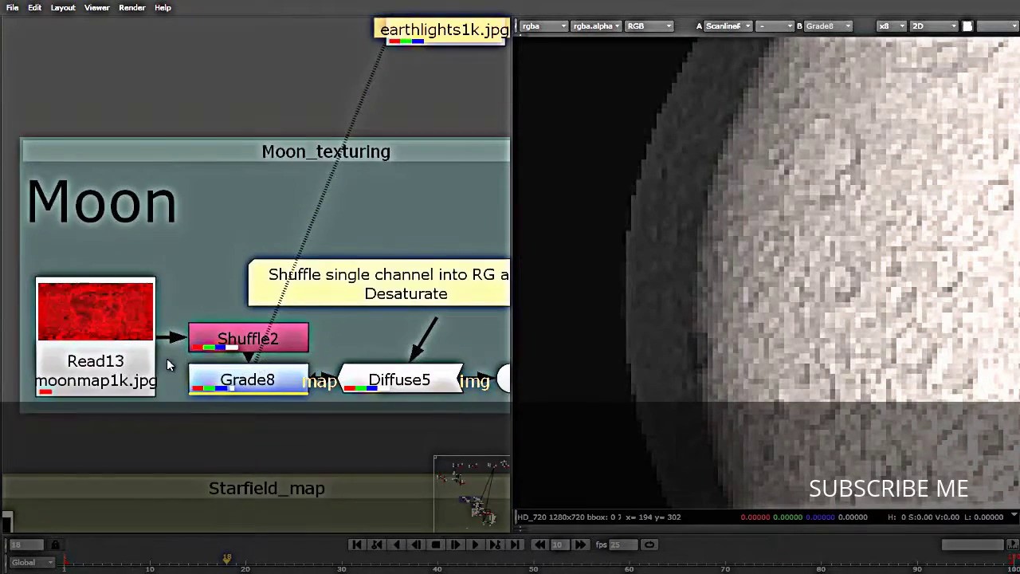
pyautogui.scroll(-2, 119, 350)
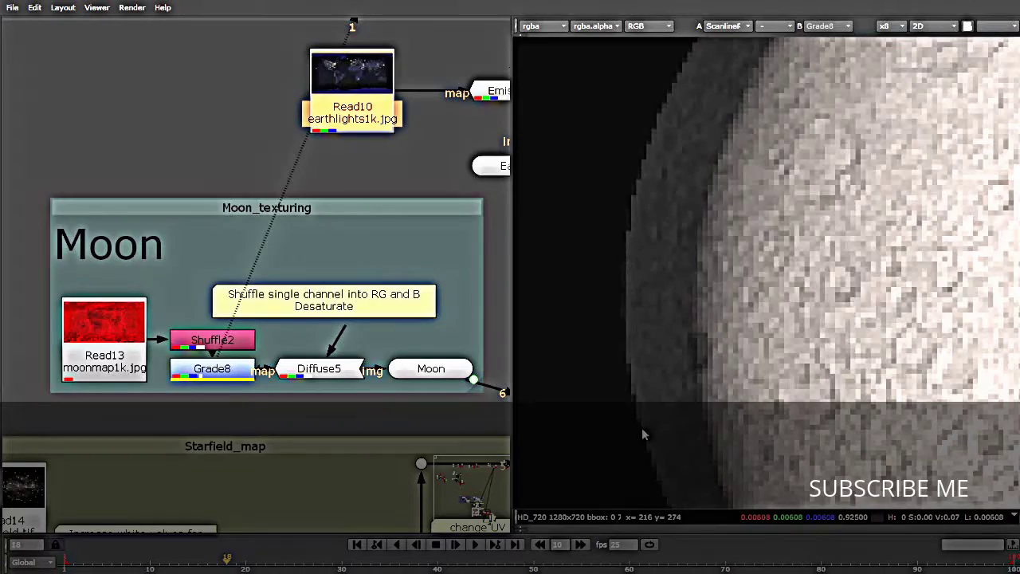
pyautogui.scroll(-5, 318, 383)
pyautogui.scroll(4, 394, 358)
pyautogui.scroll(-2, 394, 359)
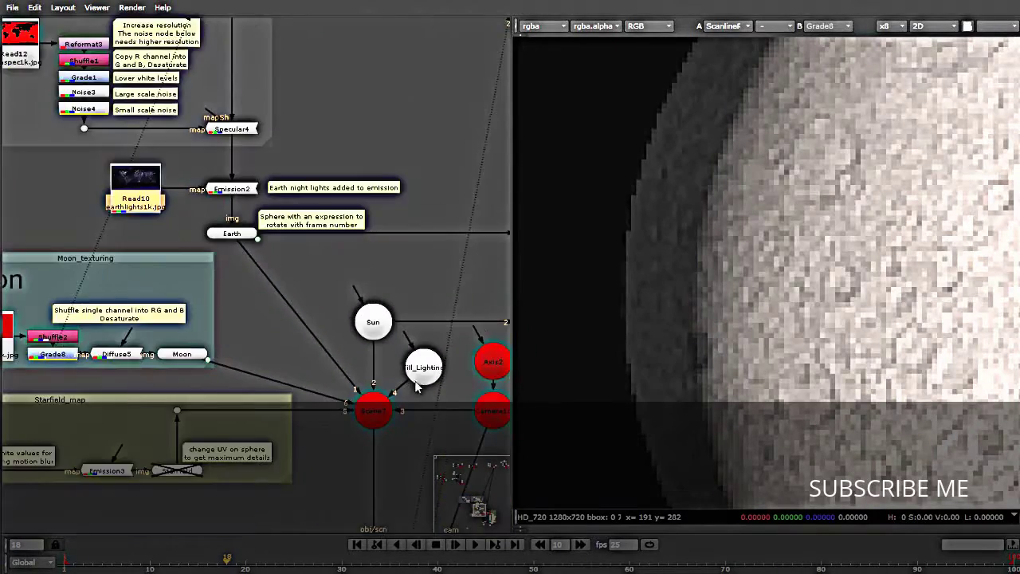
# Toggle the Fill_Lighting light off and on to compare the Moon's shadow side, leaving the light enabled
pyautogui.scroll(5, 386, 334)
pyautogui.click(380, 296)
pyautogui.scroll(-3, 380, 296)
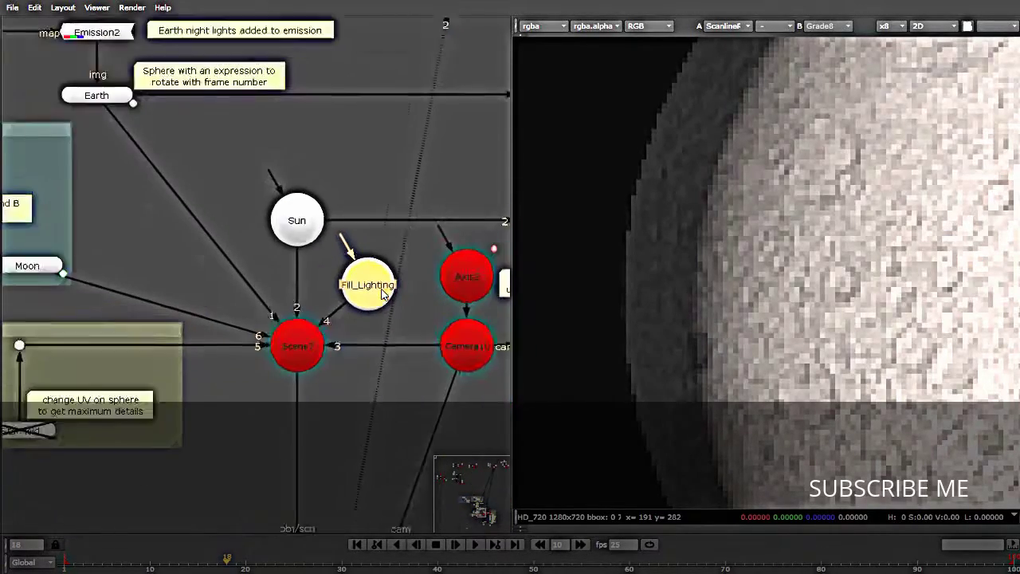
pyautogui.click(310, 243)
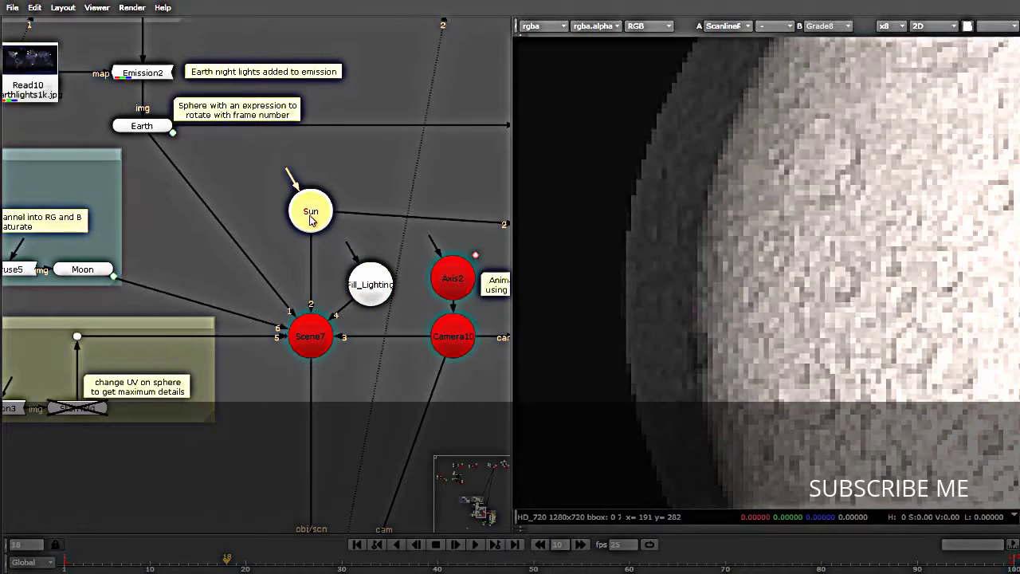
pyautogui.click(360, 291)
pyautogui.press('d')
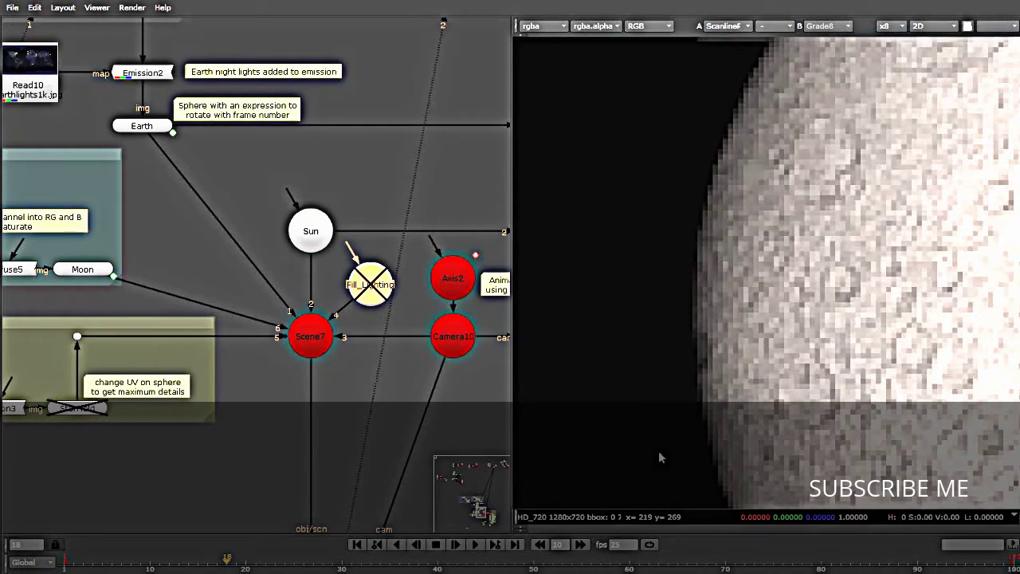
pyautogui.press('d')
pyautogui.press('d')
pyautogui.press('d')
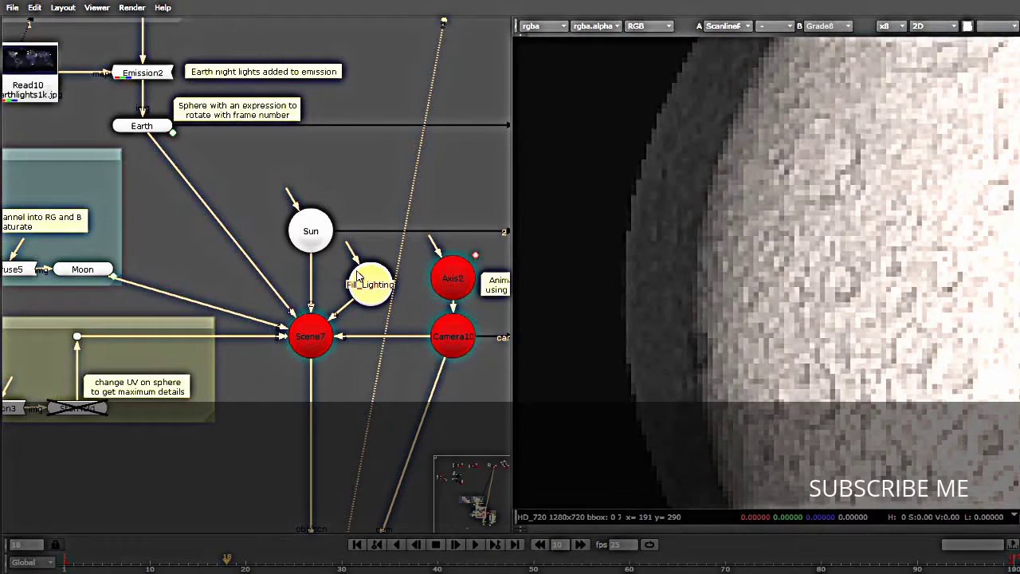
# Review the full frame 18 render with fill lighting, checking both the Moon and the Earth up close
pyautogui.scroll(-4, 635, 294)
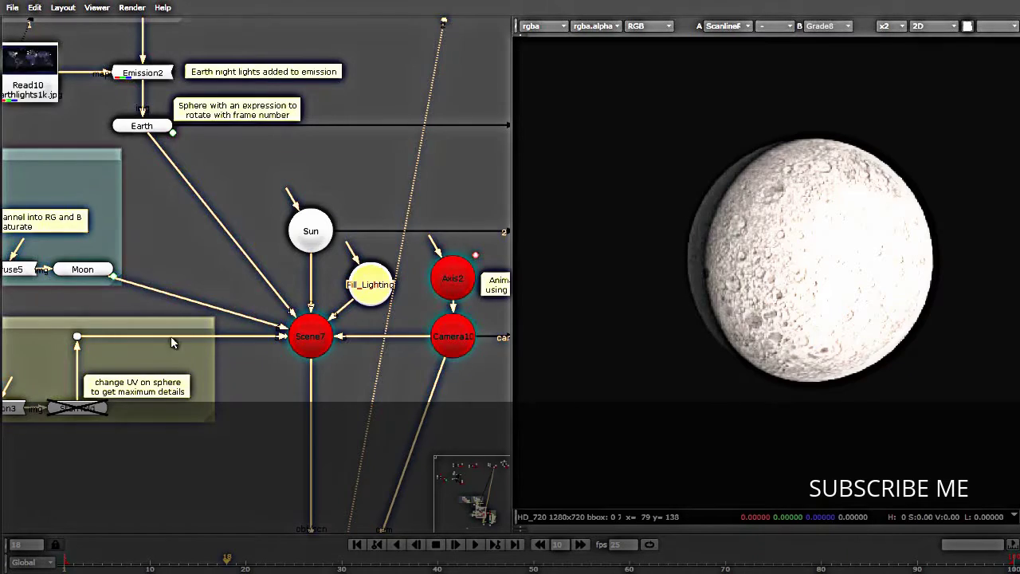
pyautogui.scroll(-4, 94, 215)
pyautogui.scroll(-3, 779, 323)
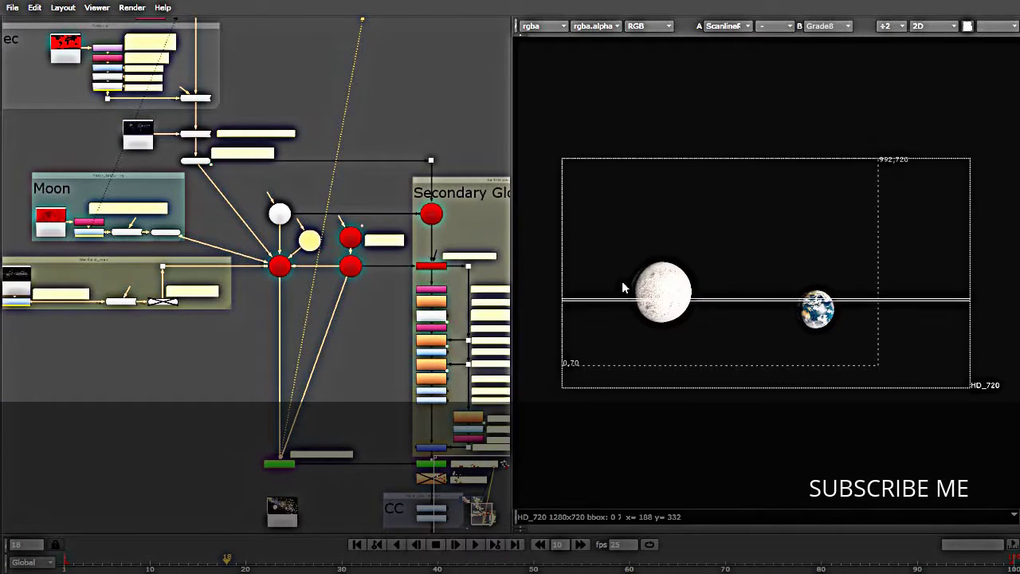
pyautogui.scroll(3, 646, 302)
pyautogui.scroll(-2, 646, 307)
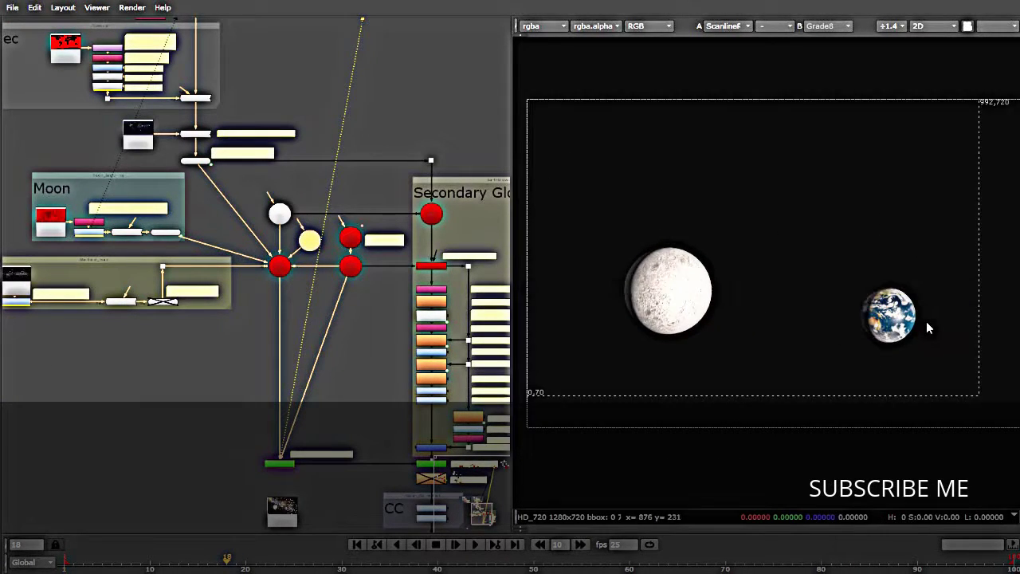
pyautogui.scroll(5, 926, 321)
pyautogui.scroll(-4, 843, 328)
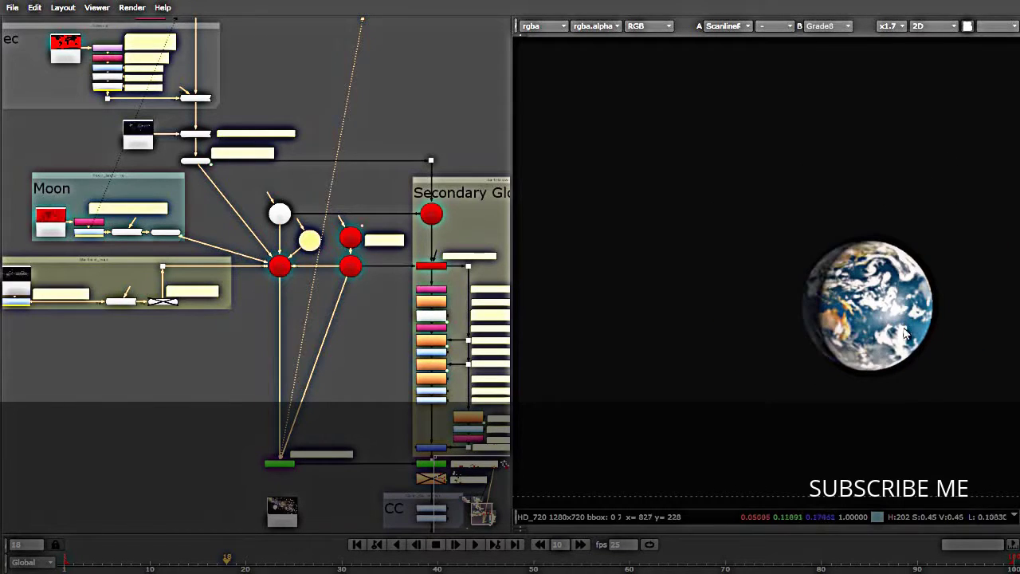
pyautogui.scroll(4, 811, 318)
pyautogui.scroll(-4, 908, 334)
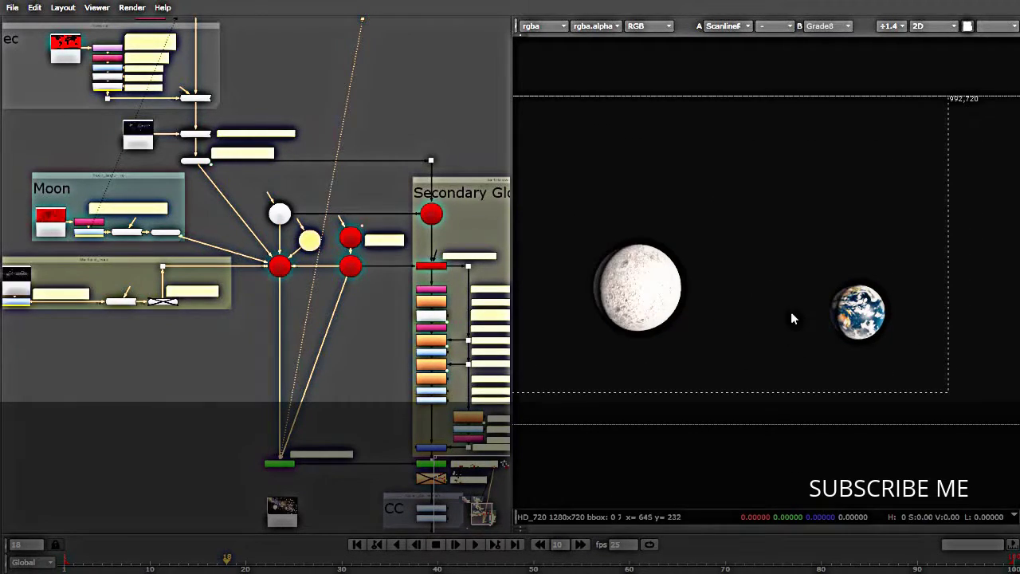
# Connect the bg input of ScanlineRender9 directly to the Grade2 node in the Starfield_map group
pyautogui.scroll(-2, 597, 290)
pyautogui.scroll(3, 695, 308)
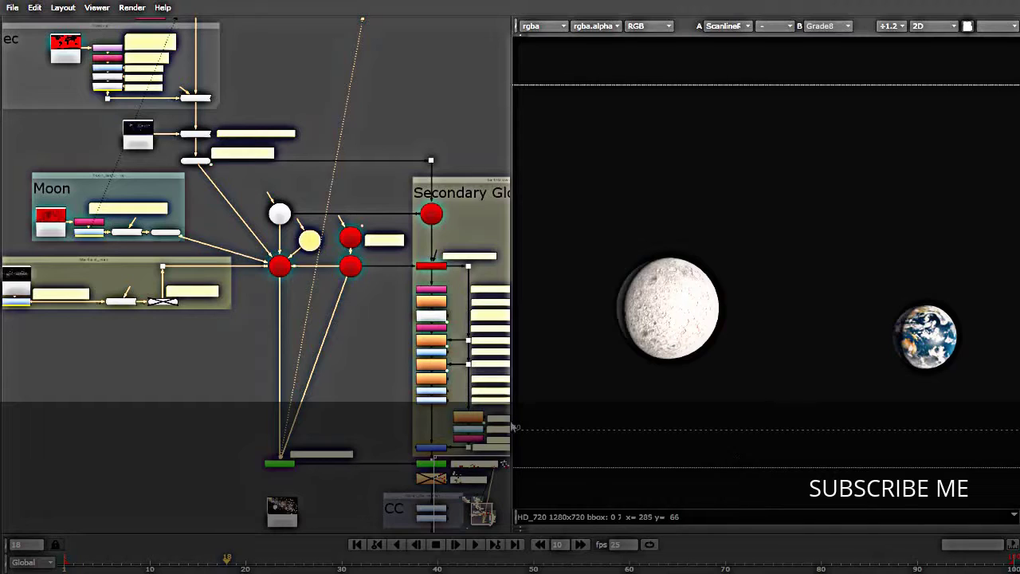
pyautogui.scroll(8, 309, 467)
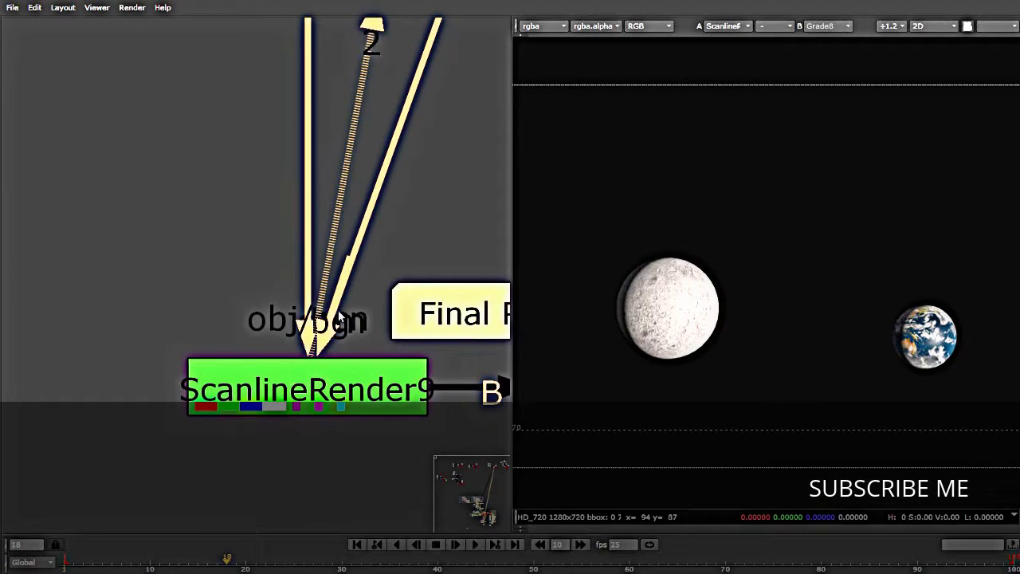
pyautogui.moveTo(350, 272); pyautogui.dragTo(121, 441)
pyautogui.scroll(-10, 121, 442)
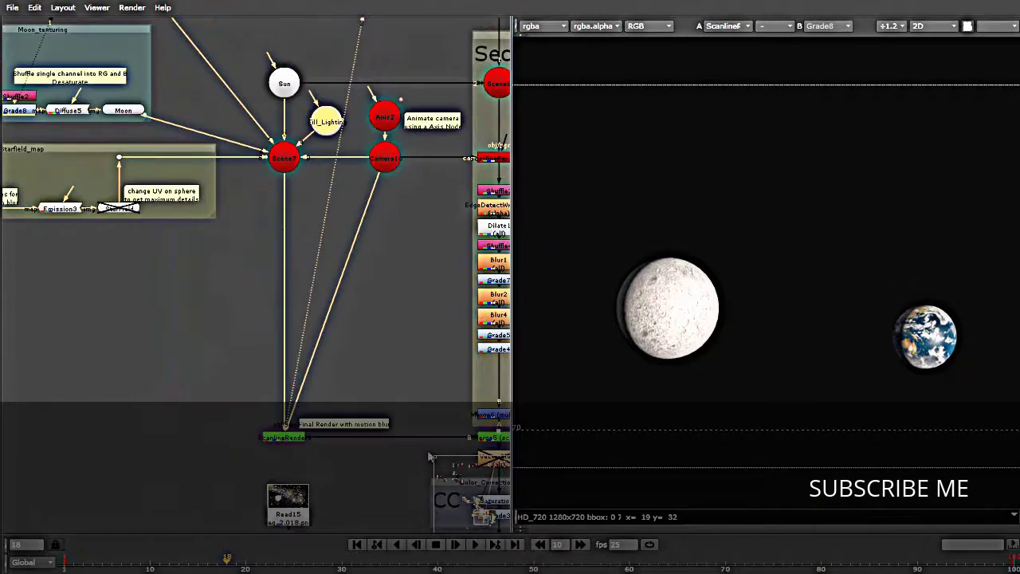
pyautogui.scroll(-5, 199, 458)
pyautogui.scroll(5, 331, 484)
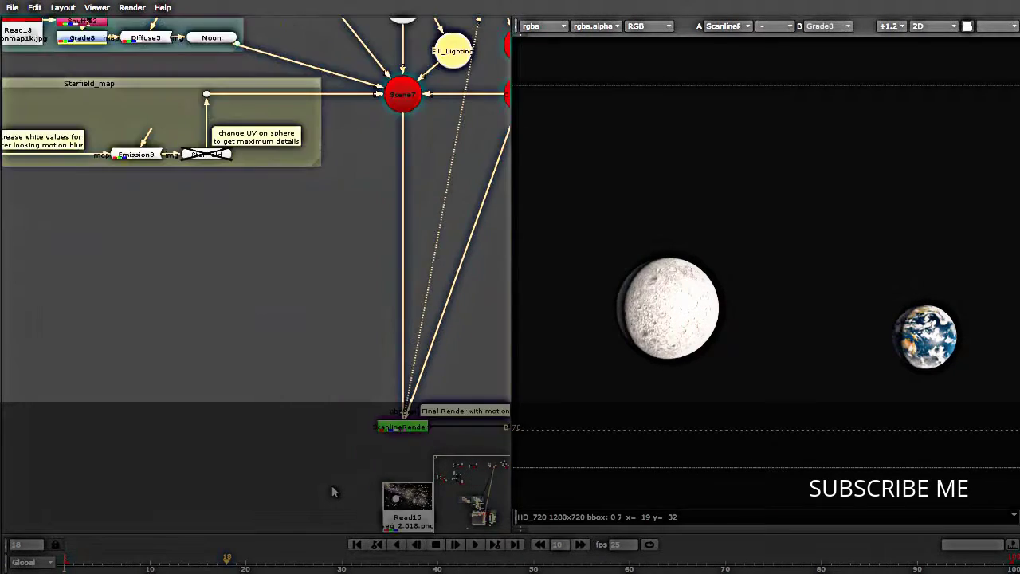
pyautogui.moveTo(387, 455); pyautogui.dragTo(36, 154)
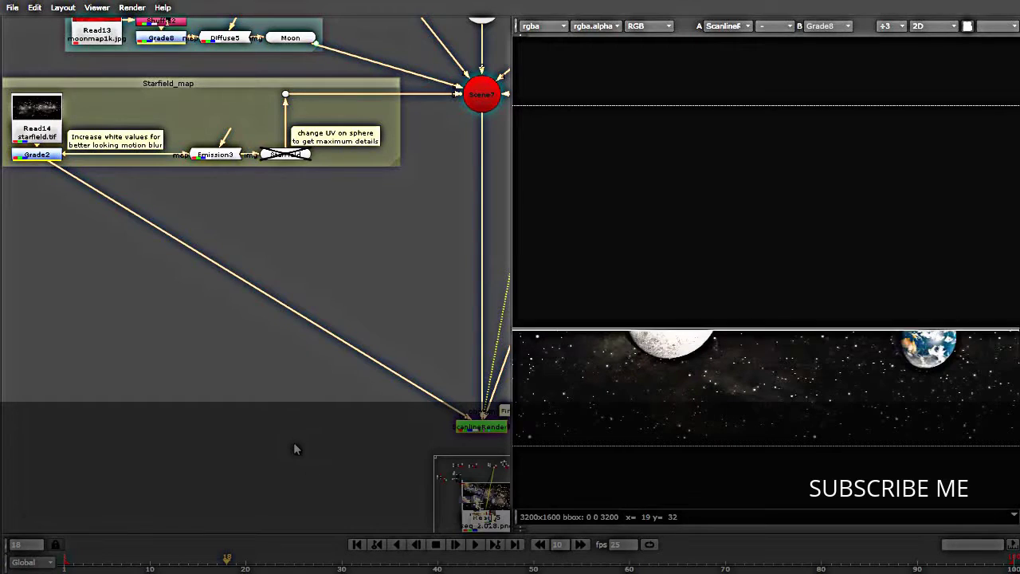
# Check the render against the flat starfield background, stepping through frames 30, 50 and 60
pyautogui.scroll(-1, 730, 373)
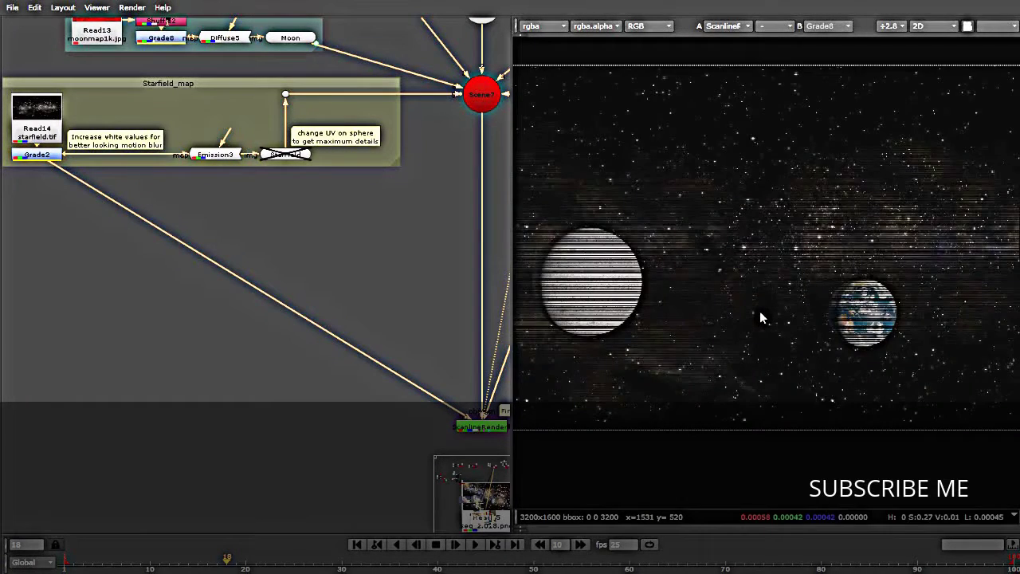
pyautogui.scroll(-2, 759, 311)
pyautogui.click(341, 567)
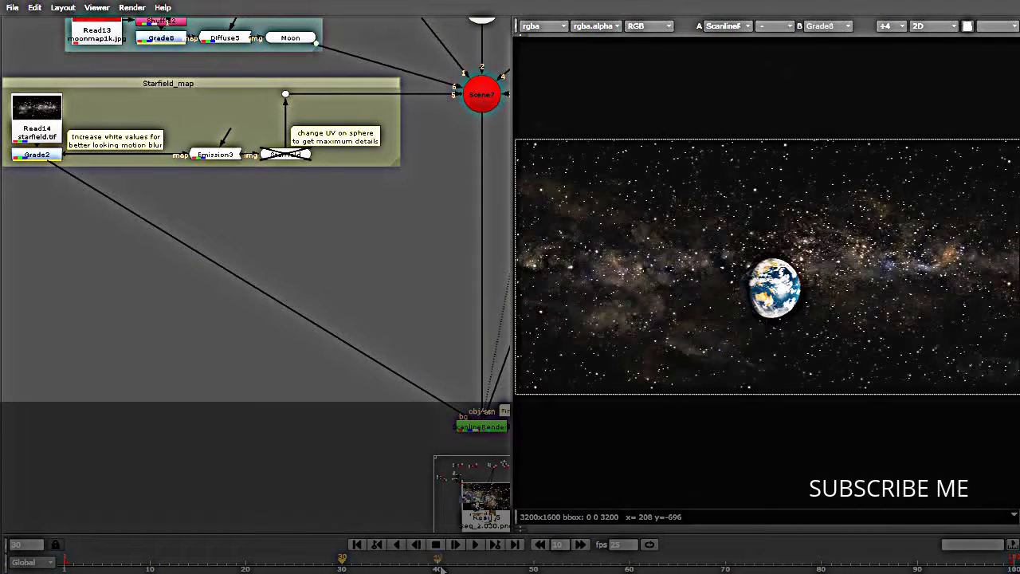
pyautogui.click(533, 566)
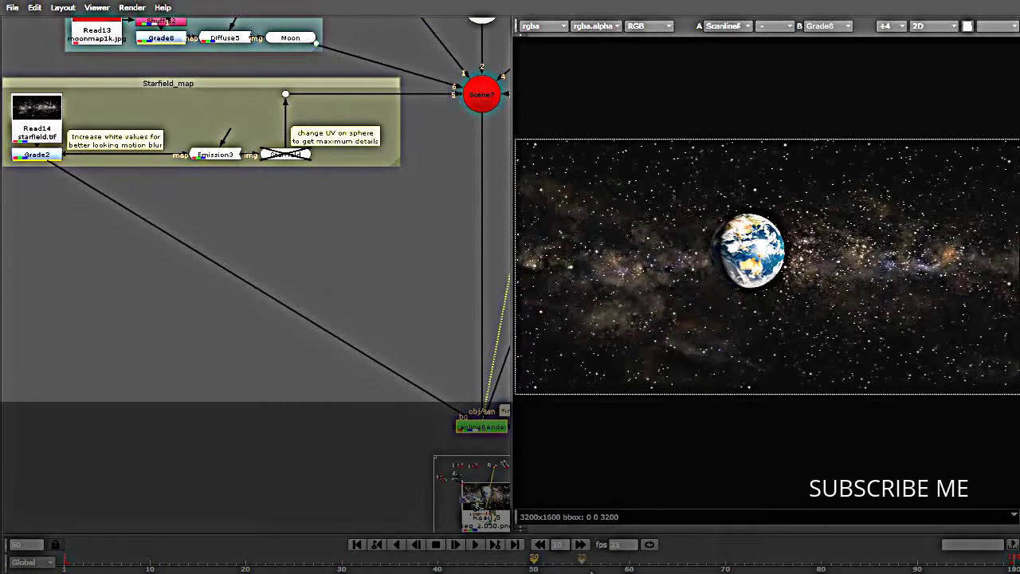
pyautogui.click(629, 566)
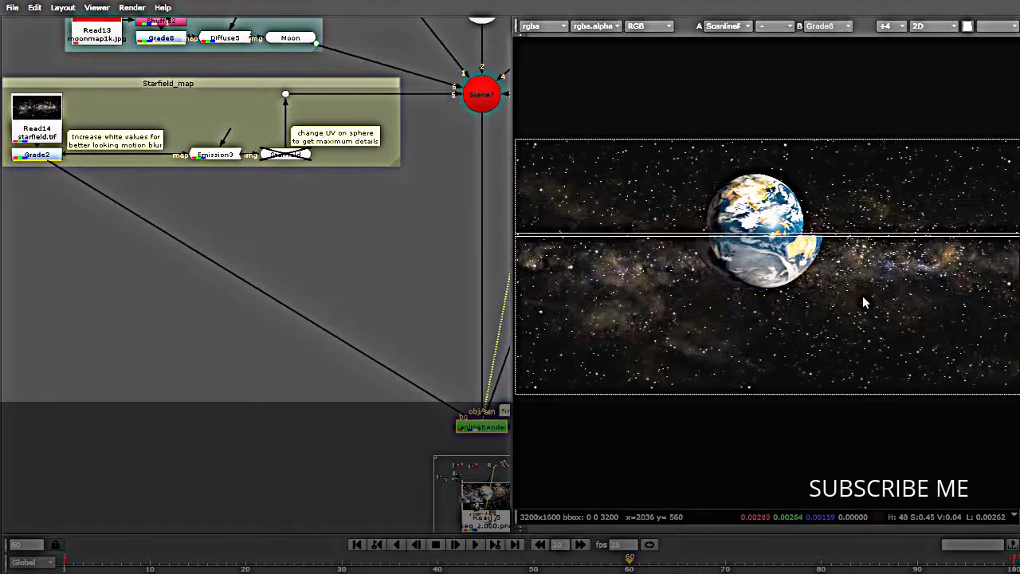
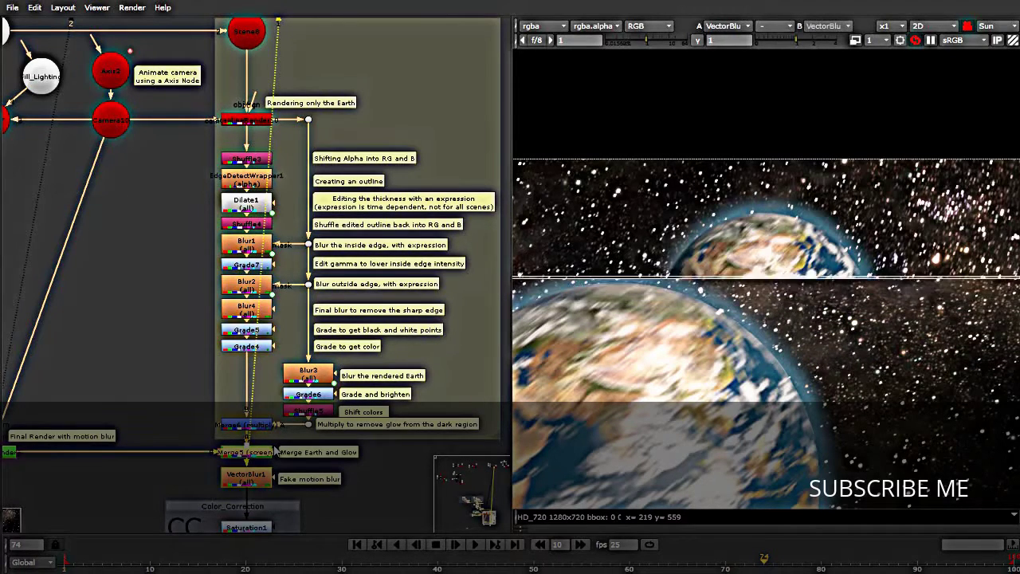
# Disable the VectorBlur1 fake motion blur node and inspect the Earth's edge and glow in the render
pyautogui.click(260, 486)
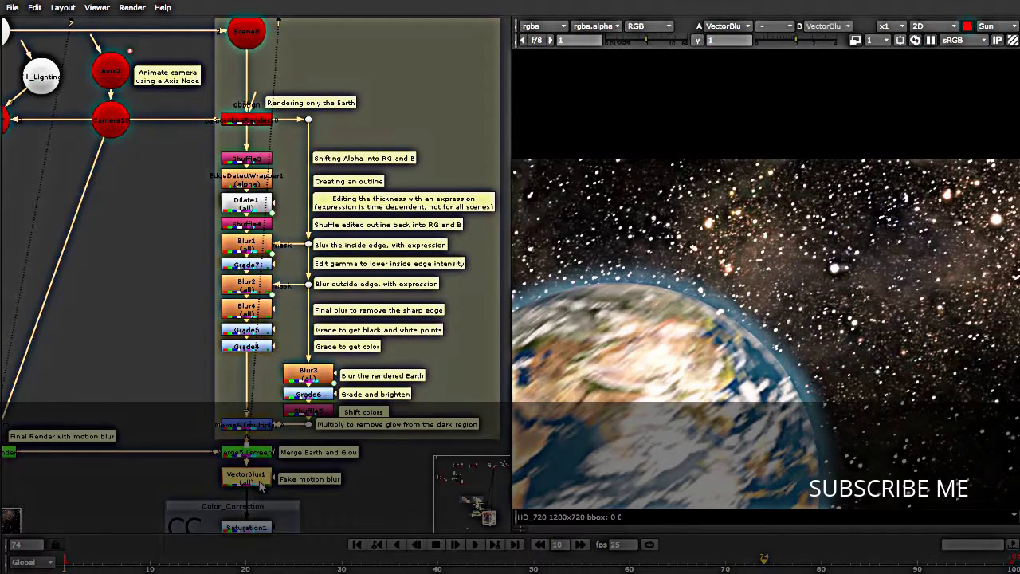
pyautogui.press('d')
pyautogui.click(261, 457)
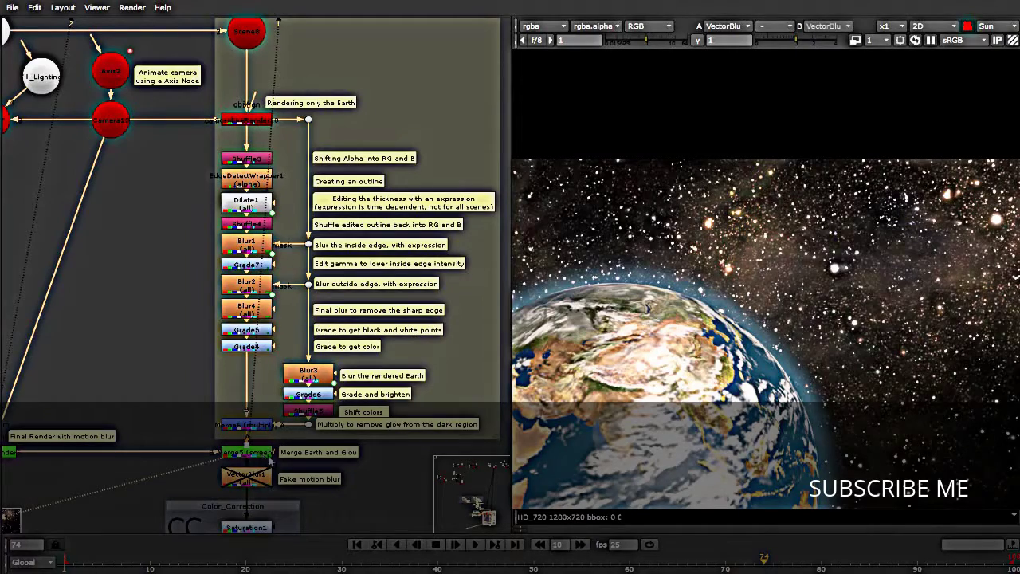
pyautogui.scroll(4, 854, 315)
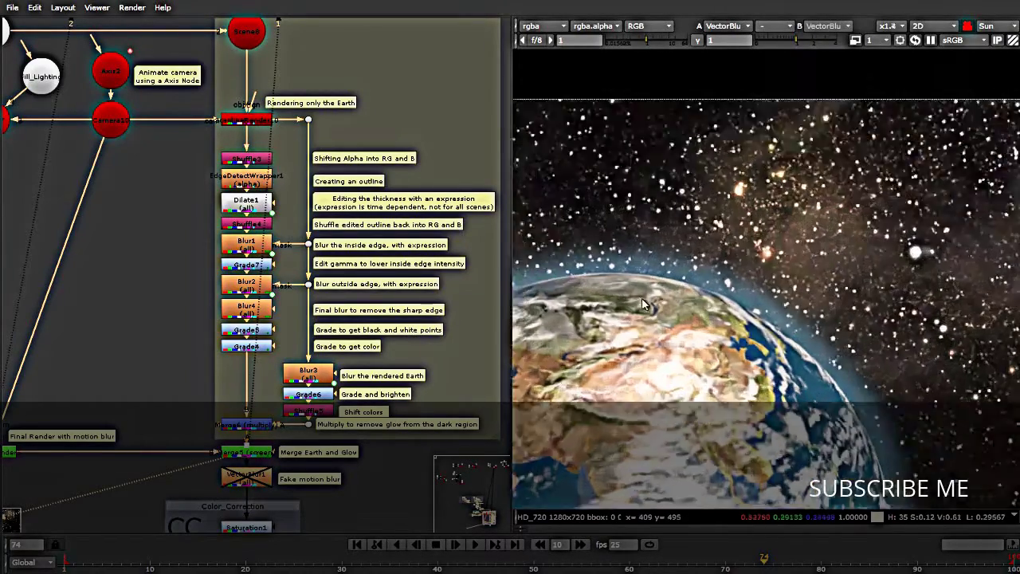
pyautogui.scroll(-3, 854, 315)
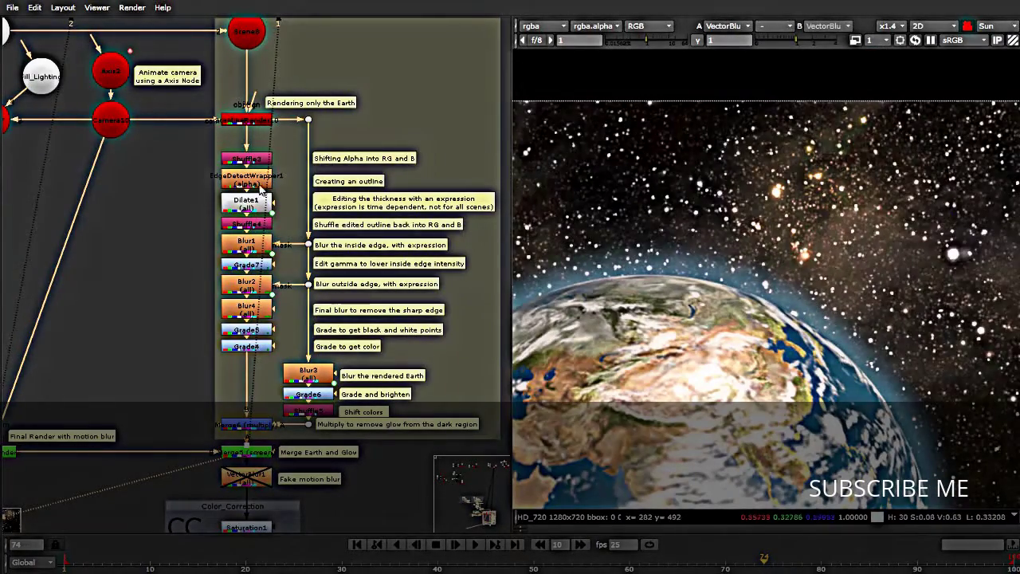
# Show the Earth-only output of ScanlineRender10 from the EarthGlow group in the viewer and examine the whole globe
pyautogui.scroll(-5, 392, 252)
pyautogui.scroll(5, 171, 207)
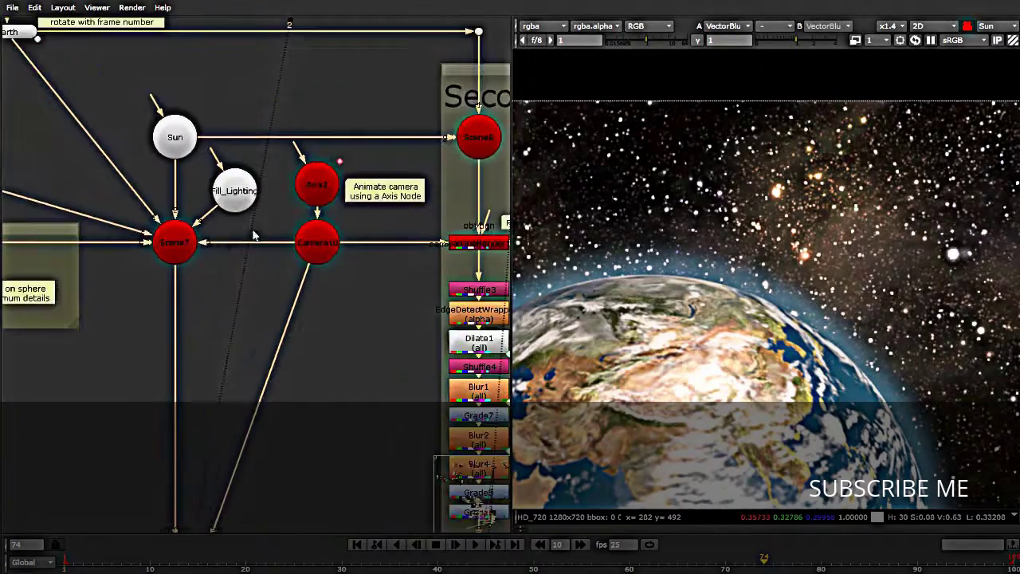
pyautogui.scroll(-2, 171, 207)
pyautogui.scroll(3, 171, 207)
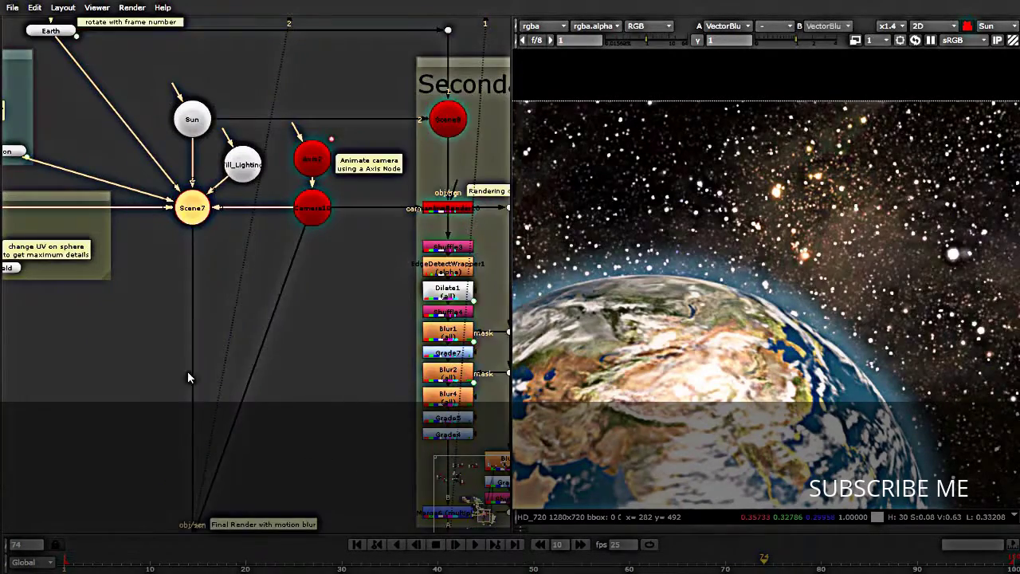
pyautogui.scroll(-3, 187, 398)
pyautogui.scroll(4, 395, 306)
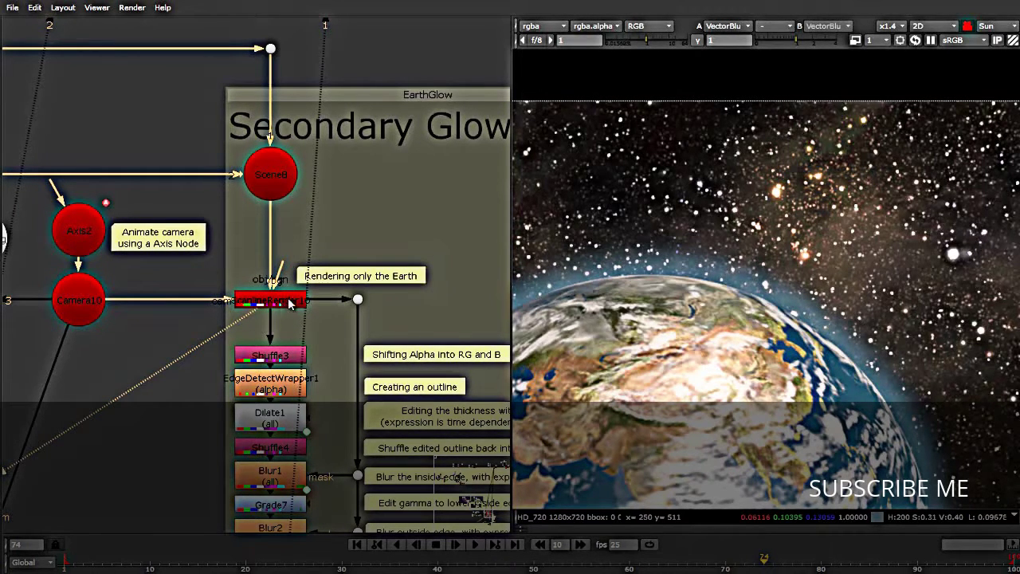
pyautogui.press('1')
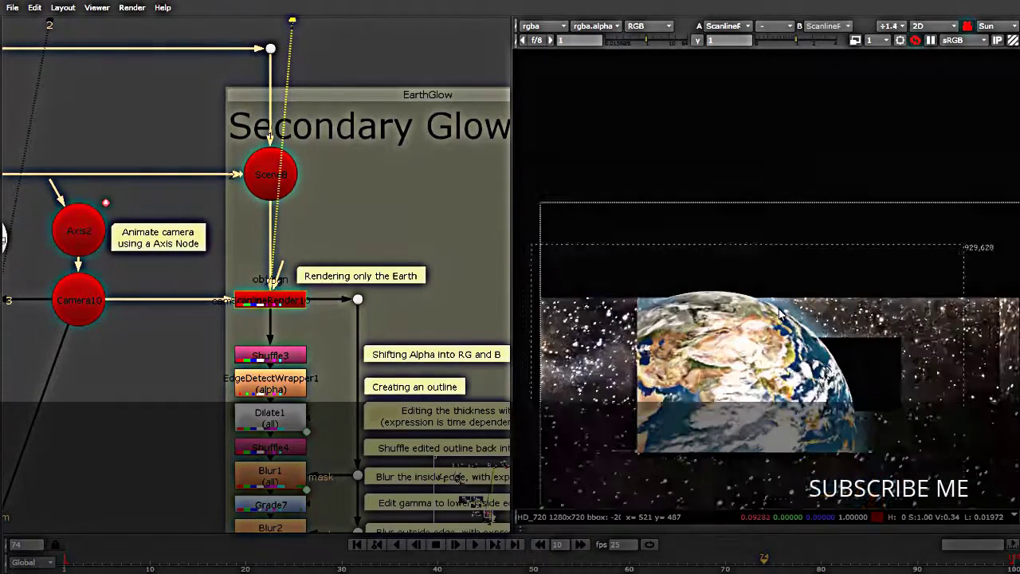
pyautogui.scroll(-1, 780, 315)
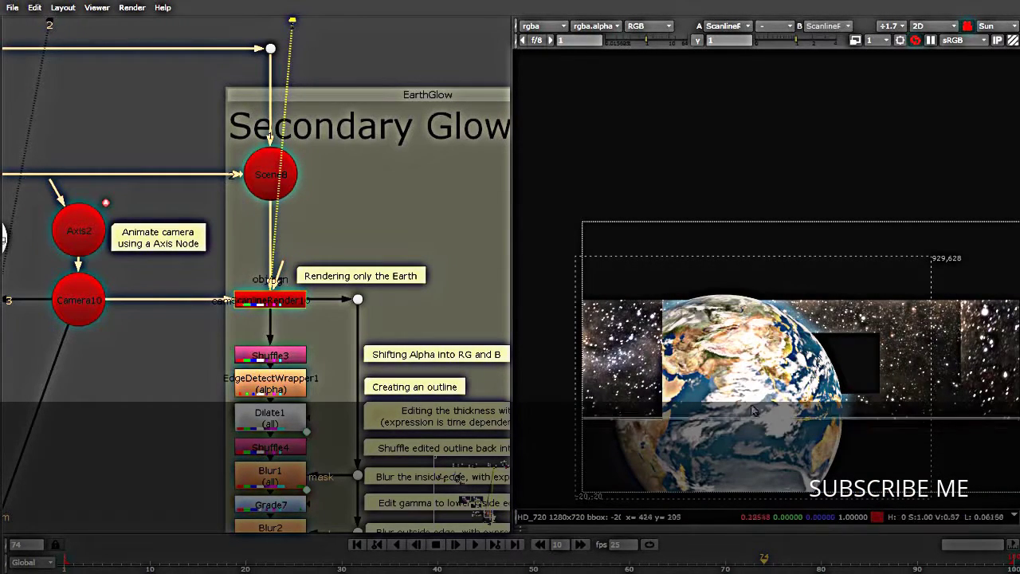
pyautogui.scroll(-2, 662, 255)
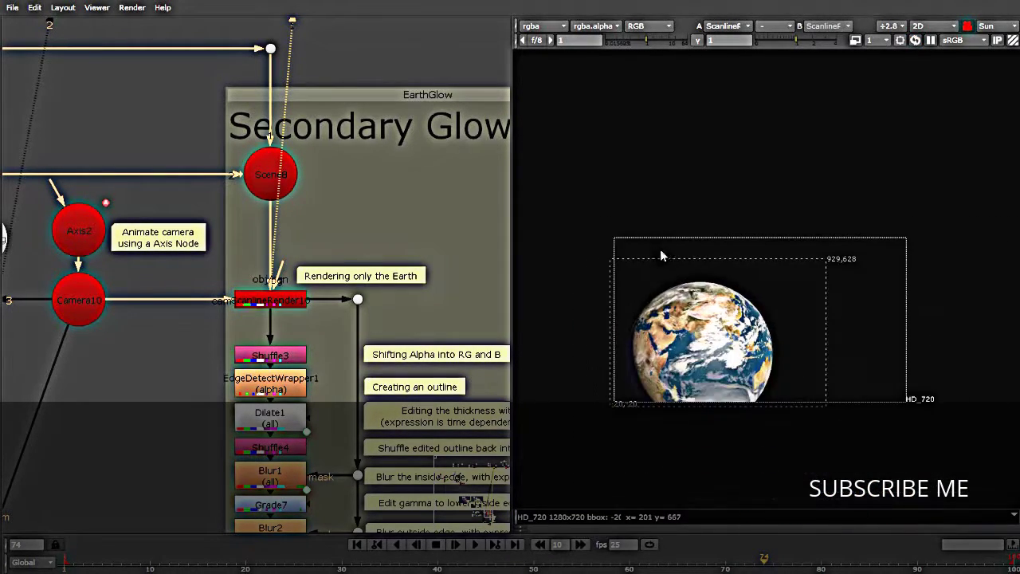
pyautogui.scroll(2, 639, 363)
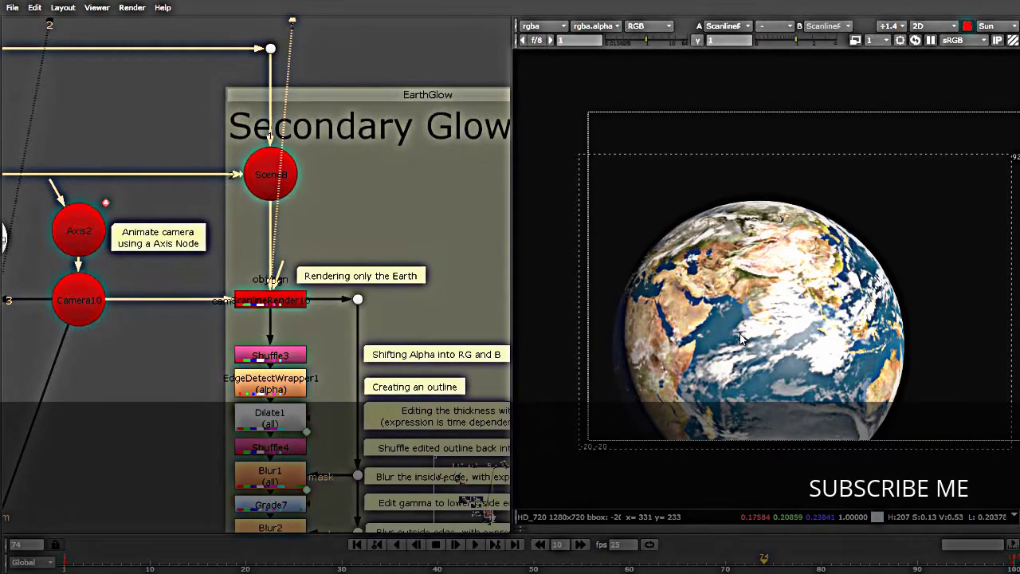
pyautogui.scroll(-2, 741, 339)
# Show the main ScanlineRender9 output in the viewer and examine the corner of its frame and bounding box
pyautogui.scroll(-3, 332, 297)
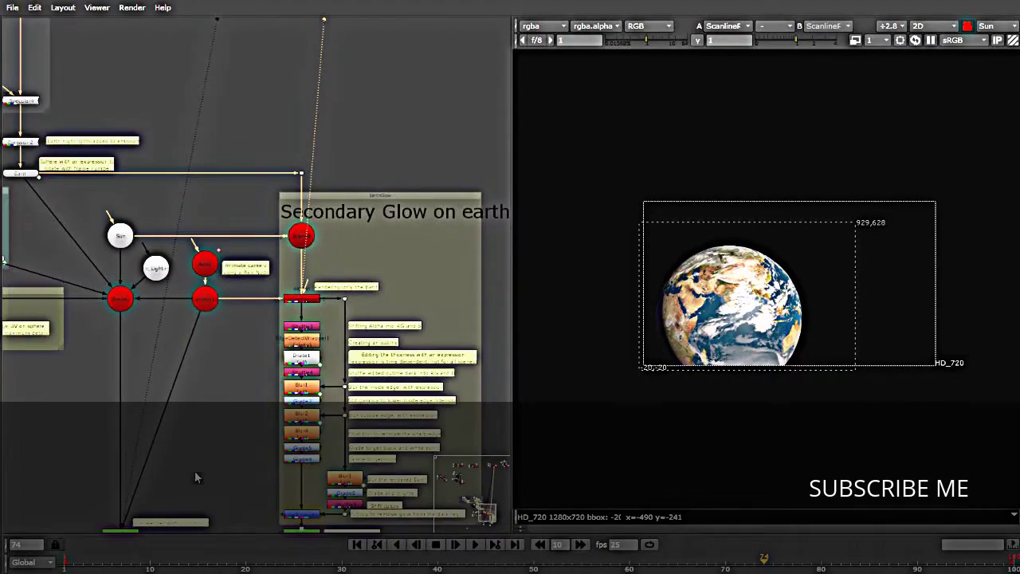
pyautogui.scroll(-2, 194, 470)
pyautogui.scroll(4, 118, 458)
pyautogui.click(179, 434)
pyautogui.press('1')
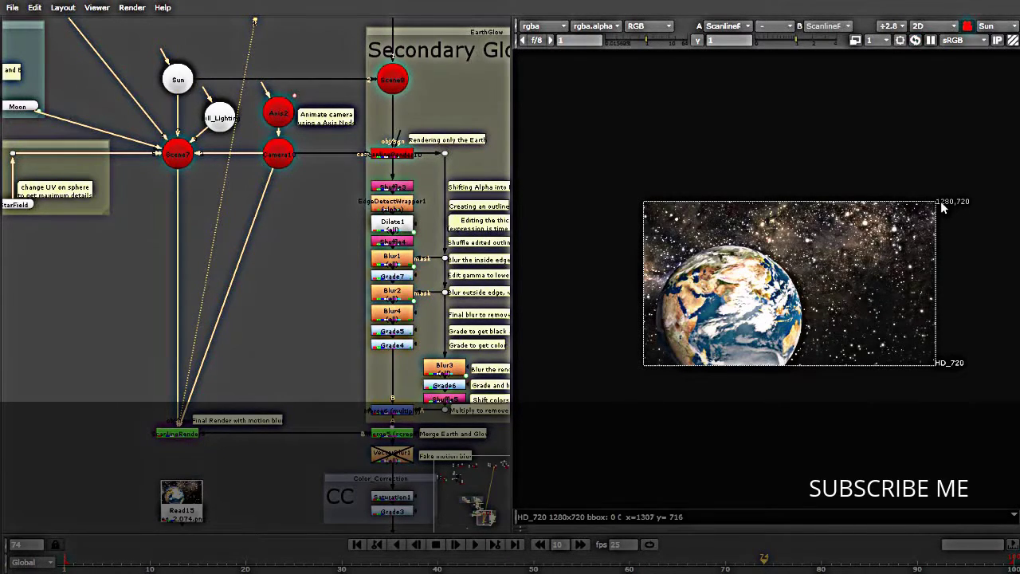
pyautogui.scroll(3, 951, 204)
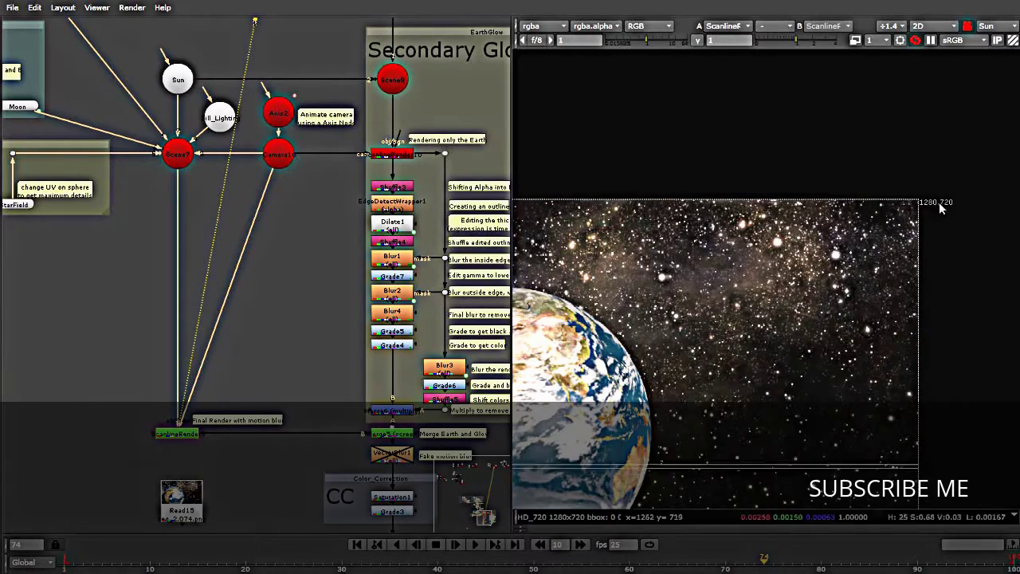
pyautogui.scroll(-3, 939, 206)
pyautogui.scroll(2, 906, 213)
pyautogui.scroll(-1, 944, 192)
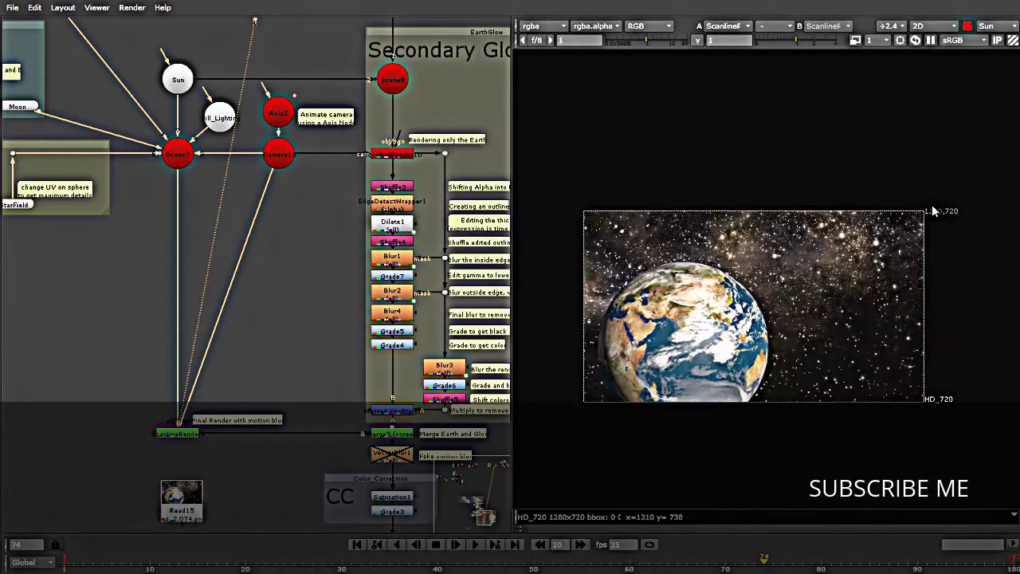
# Return the viewer to ScanlineRender10 and examine how its bounding box extends past the frame's lower corner
pyautogui.moveTo(28, 451)
pyautogui.mouseDown(button='middle')
pyautogui.moveTo(32, 404)
pyautogui.moveTo(35, 457)
pyautogui.mouseUp(button='middle')
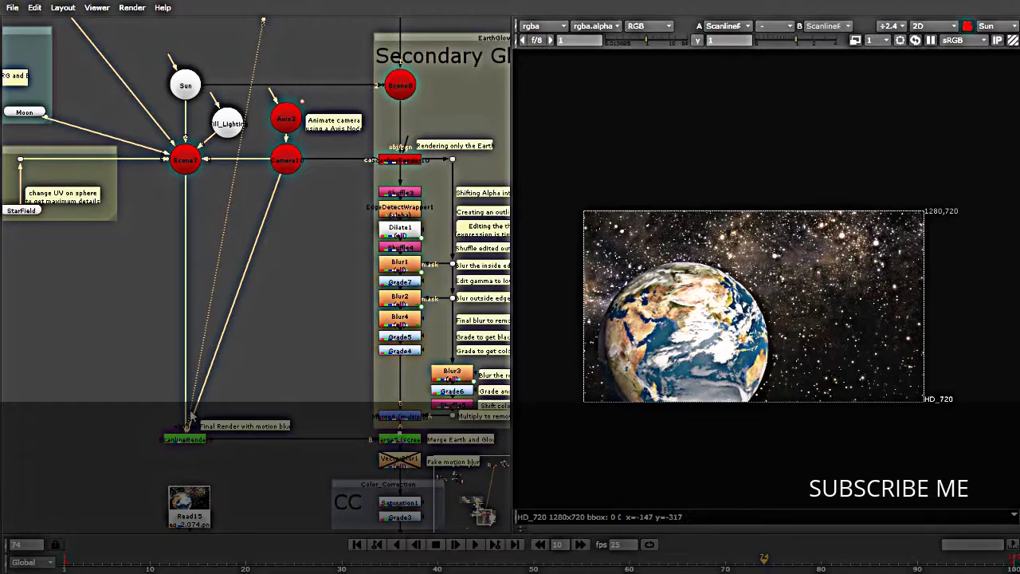
pyautogui.scroll(-2, 325, 267)
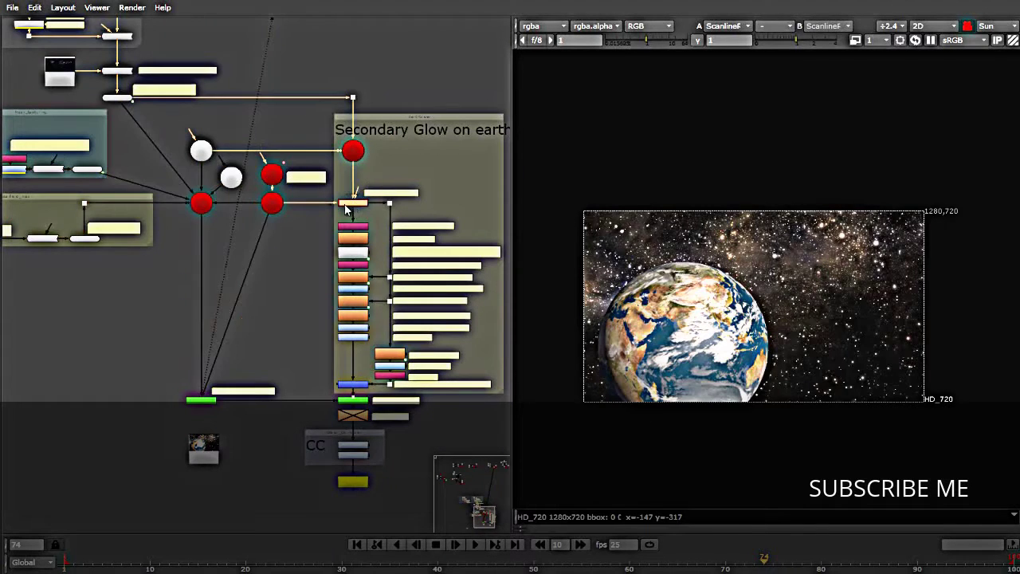
pyautogui.scroll(4, 354, 205)
pyautogui.scroll(3, 355, 209)
pyautogui.click(355, 209)
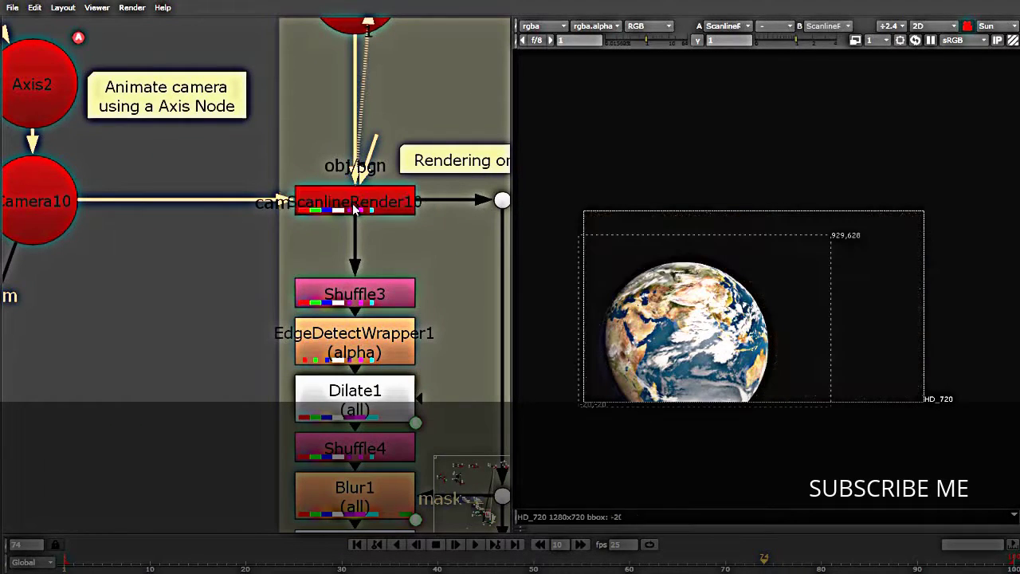
pyautogui.scroll(6, 585, 414)
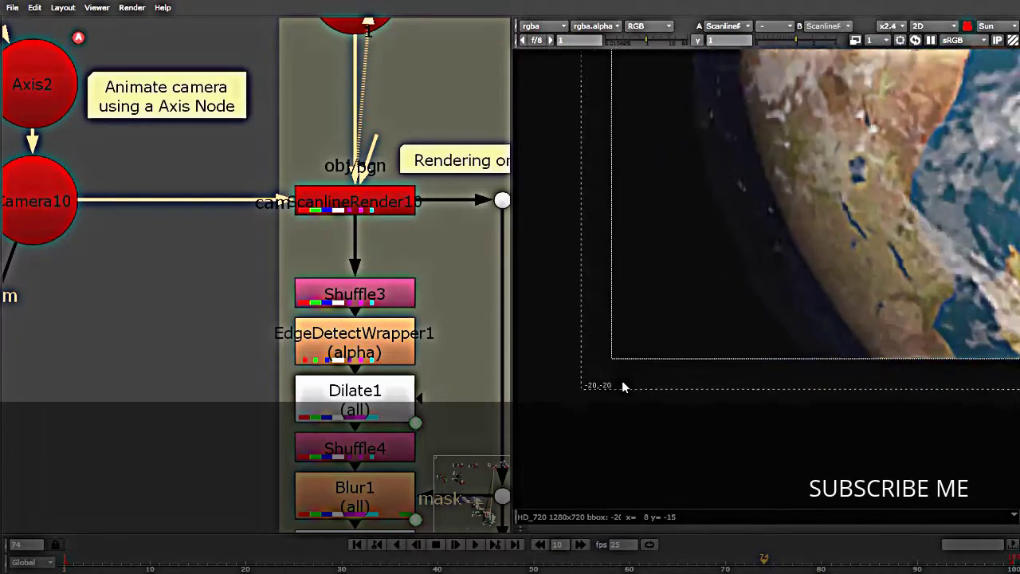
pyautogui.scroll(-6, 586, 391)
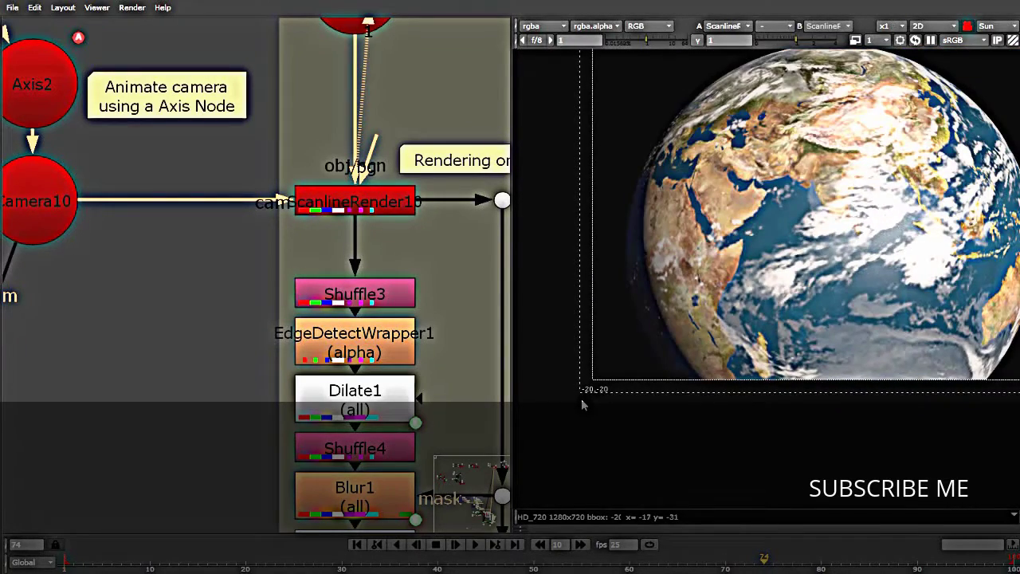
pyautogui.scroll(1, 578, 400)
pyautogui.scroll(-1, 577, 400)
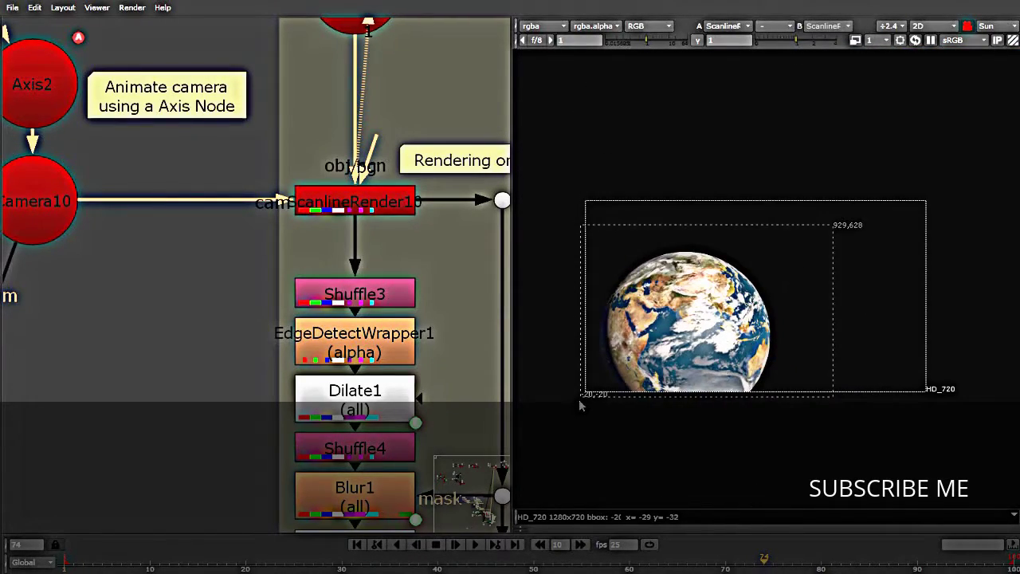
pyautogui.scroll(2, 585, 399)
# Open the ScanlineRender10 properties, check the overscan setting, and close them without changing it
pyautogui.doubleClick(356, 208)
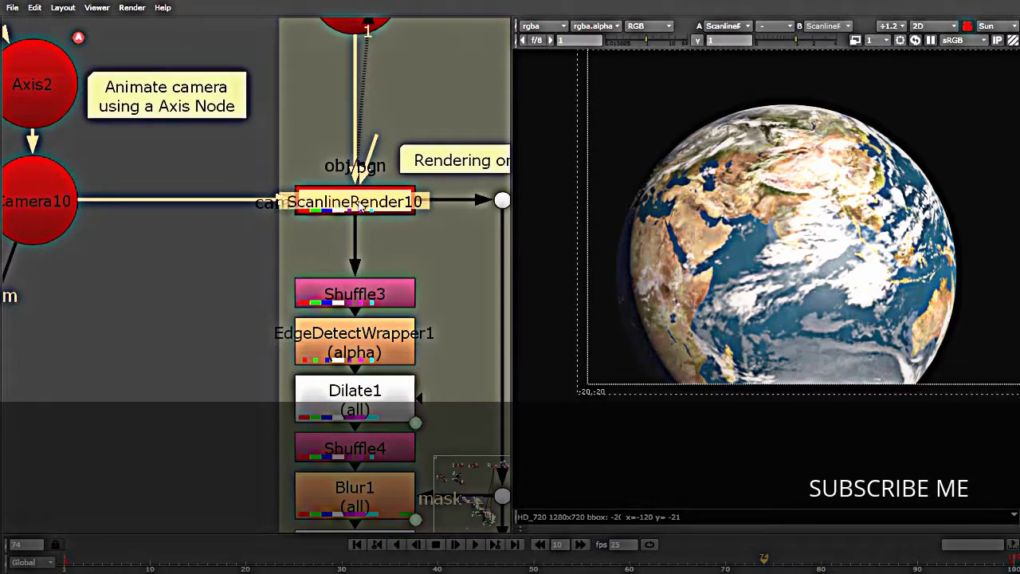
pyautogui.click(37, 99)
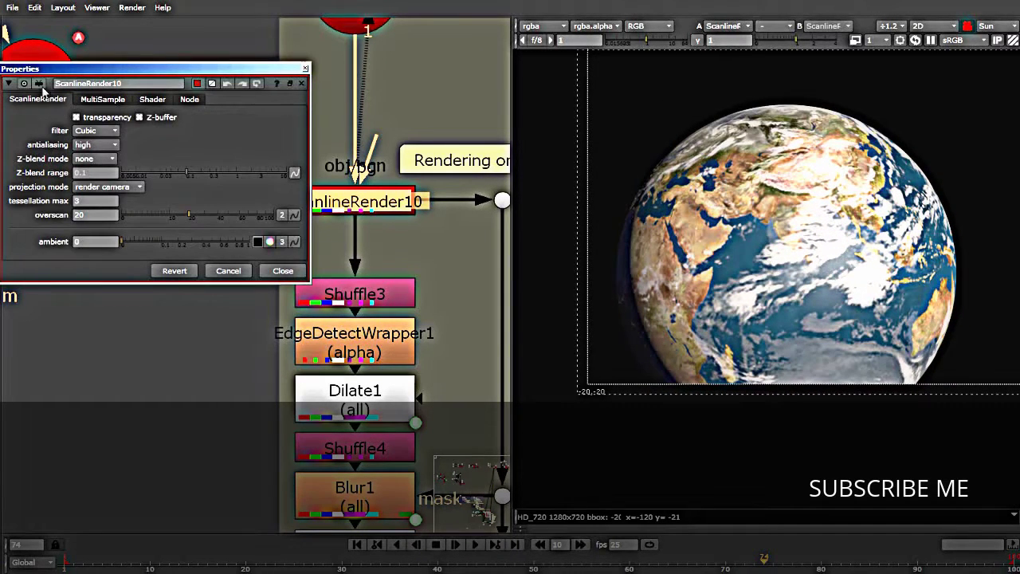
pyautogui.click(96, 215)
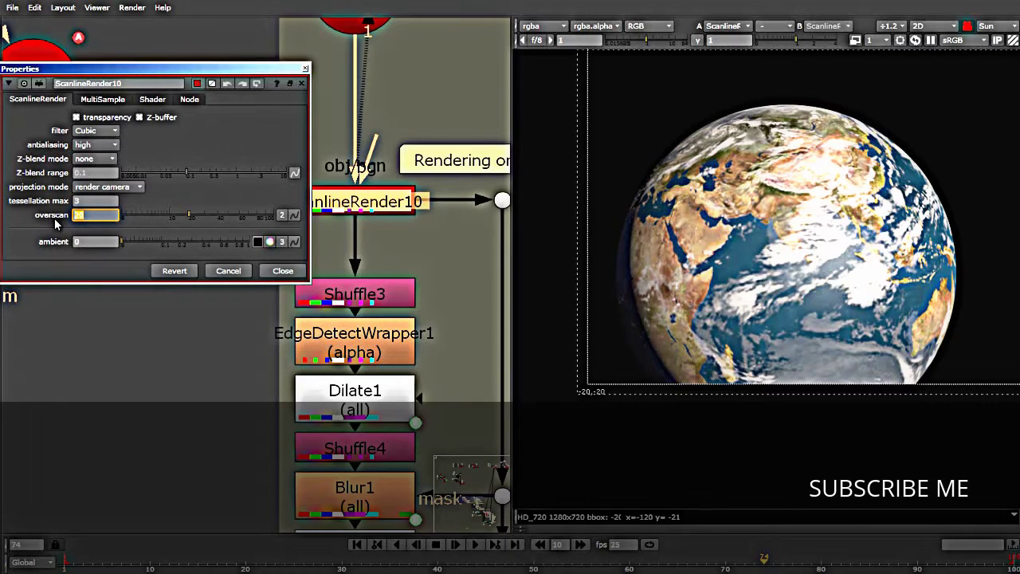
pyautogui.click(280, 271)
pyautogui.scroll(-2, 127, 231)
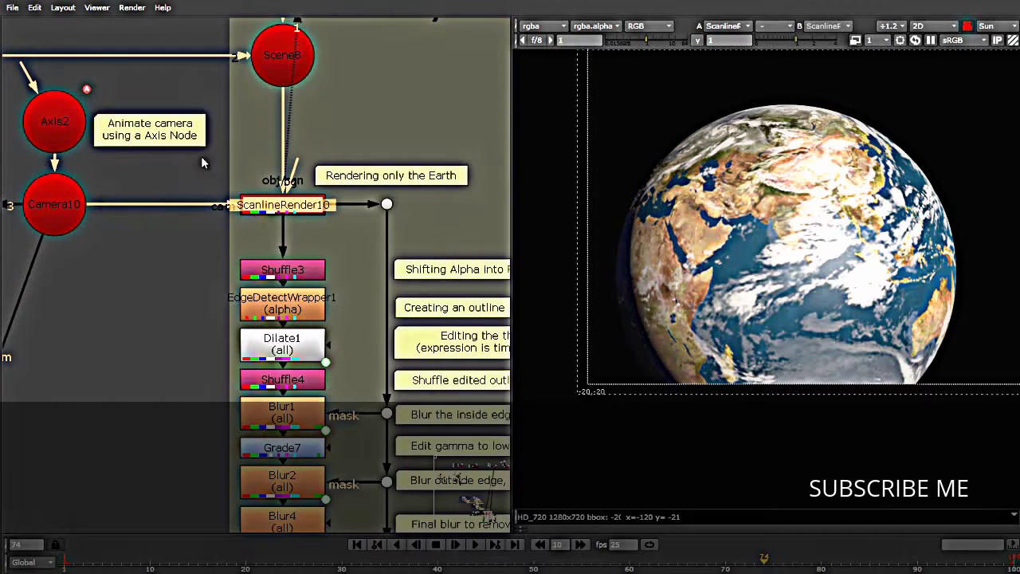
# Show the Shuffle3 output in the viewer to examine the Earth's alpha shuffled into the RGB channels
pyautogui.click(278, 276)
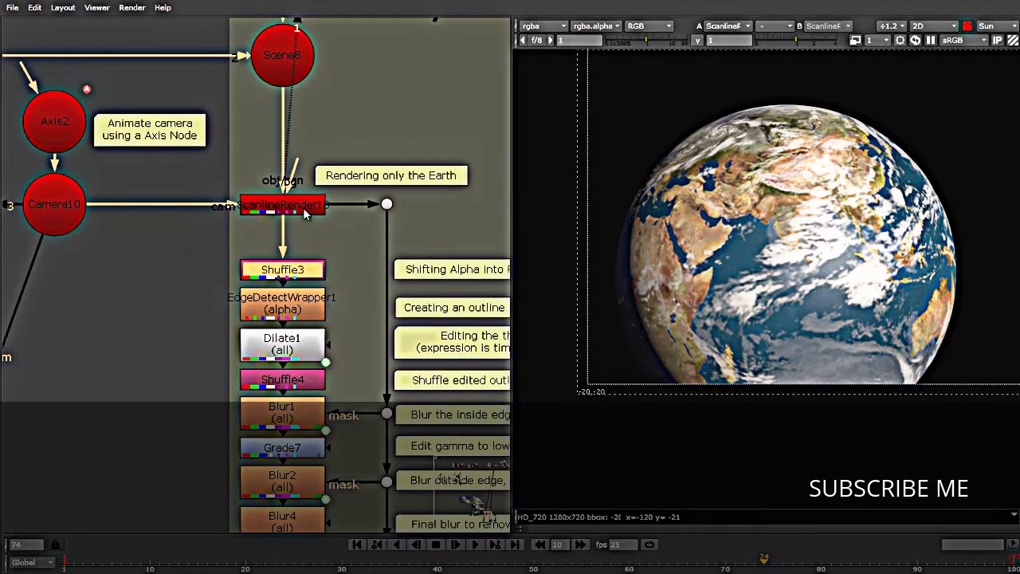
pyautogui.click(306, 208)
pyautogui.click(313, 276)
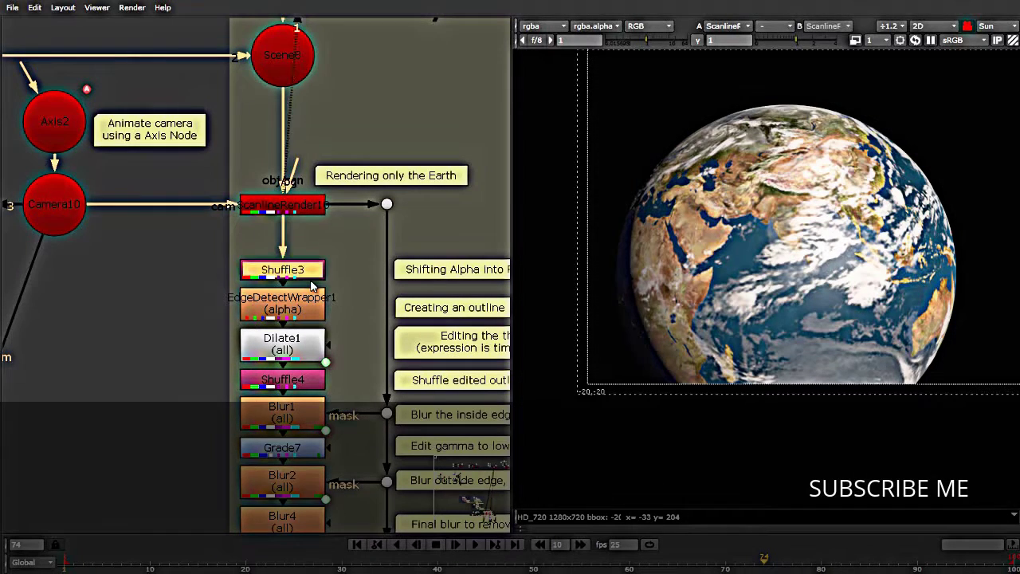
pyautogui.press('1')
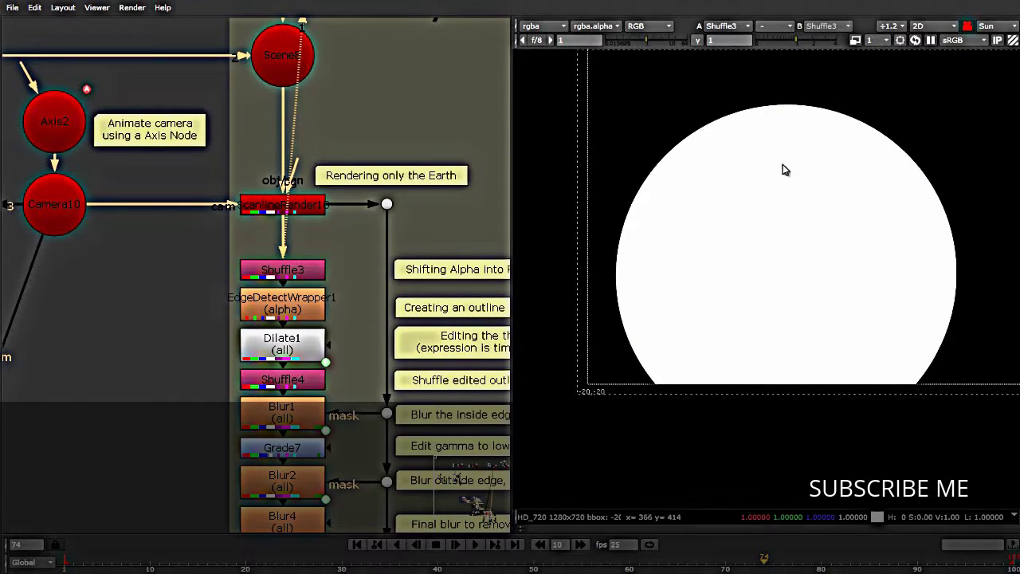
# Show the EdgeDetectWrapper1 output in the viewer and examine the Earth's outline in its alpha channel
pyautogui.click(294, 301)
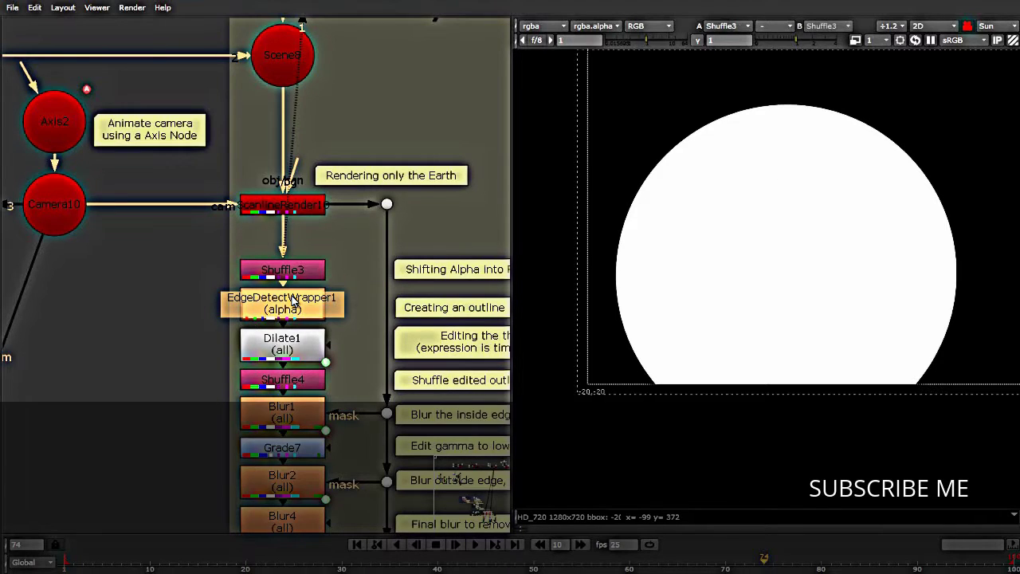
pyautogui.press('1')
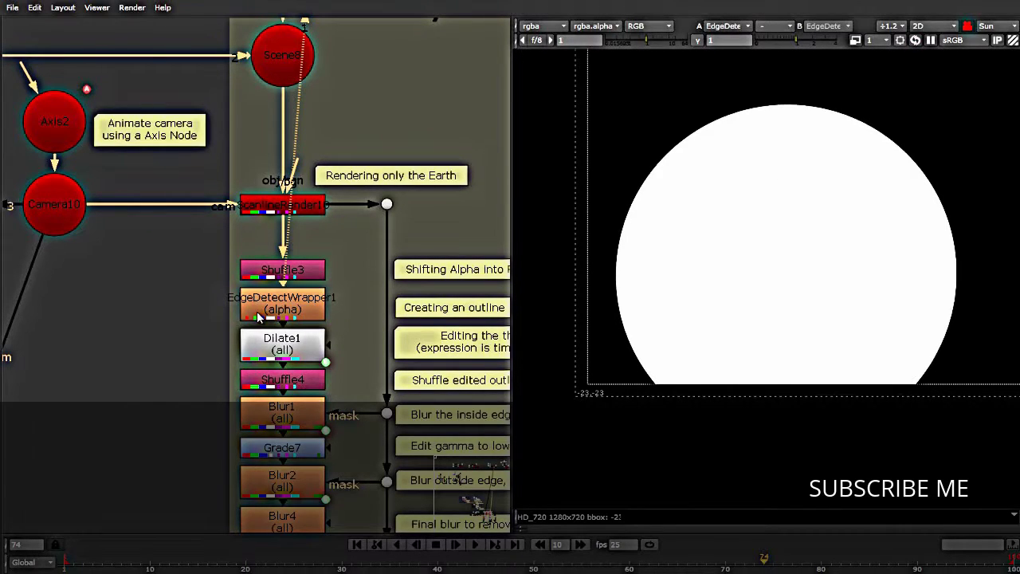
pyautogui.click(258, 317)
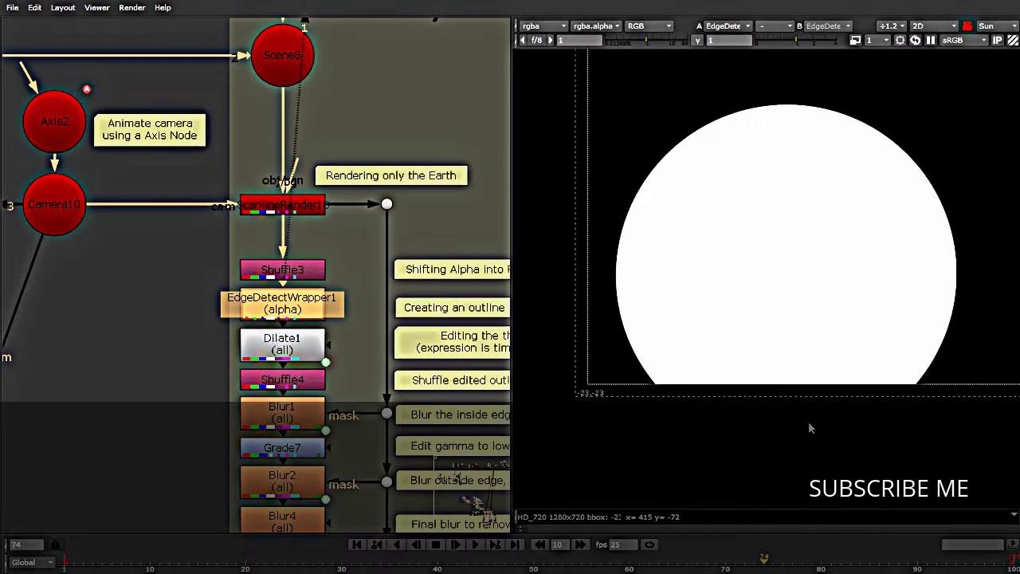
pyautogui.press('a')
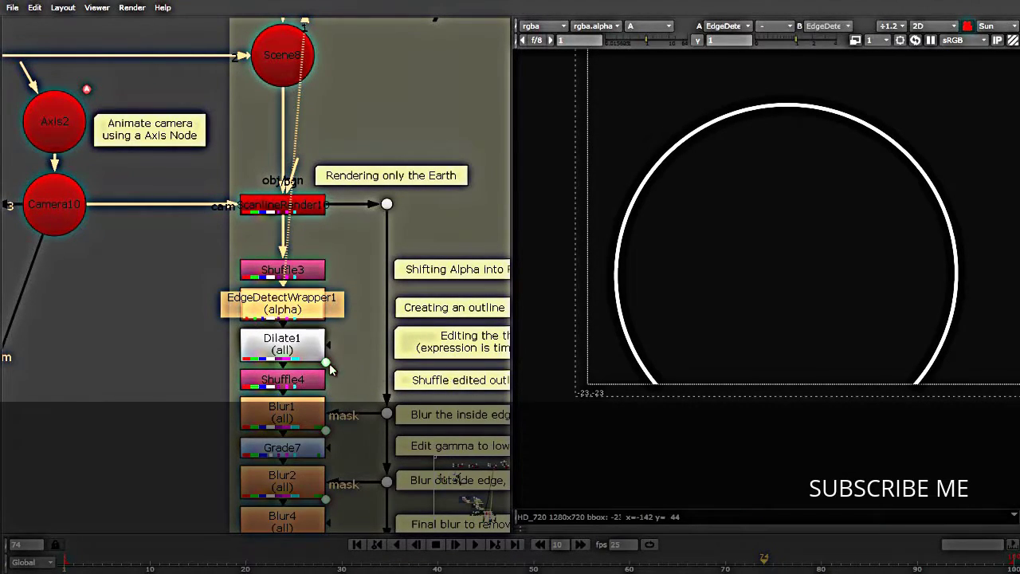
# Show the Dilate1 output and the Shuffle4 output in turn to examine the thickened outline shuffled back into RGB
pyautogui.click(271, 355)
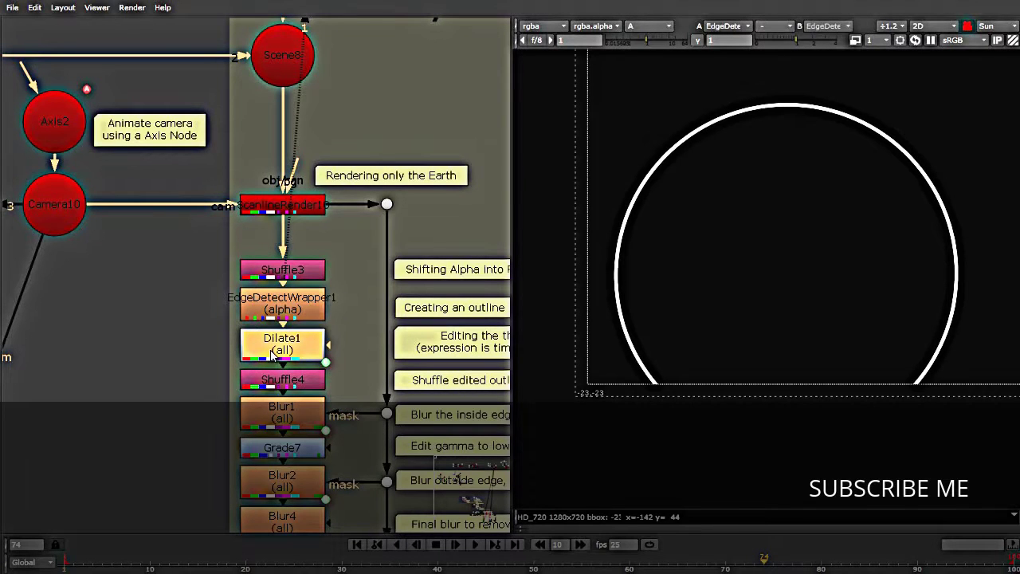
pyautogui.press('1')
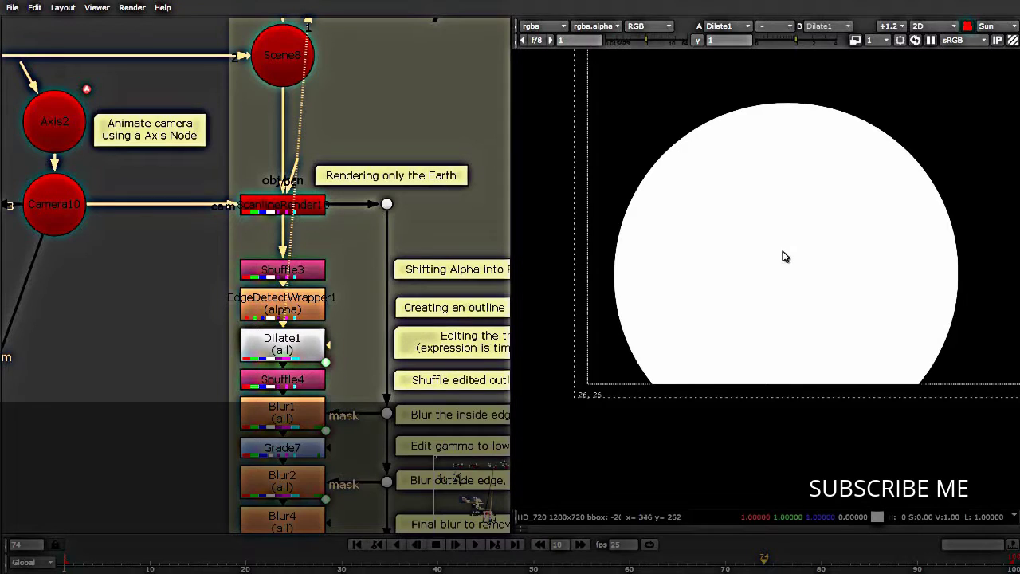
pyautogui.click(283, 387)
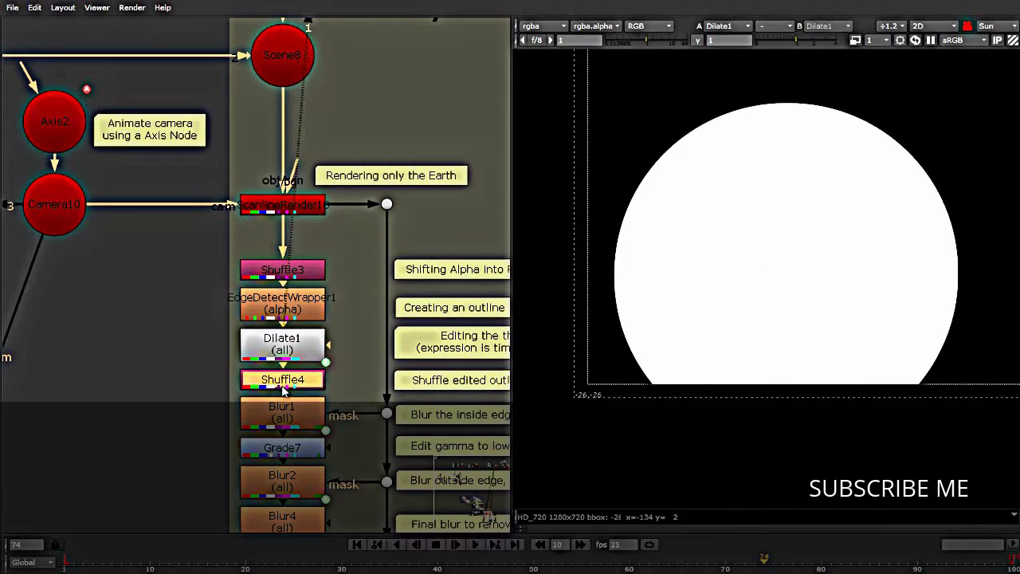
pyautogui.press('1')
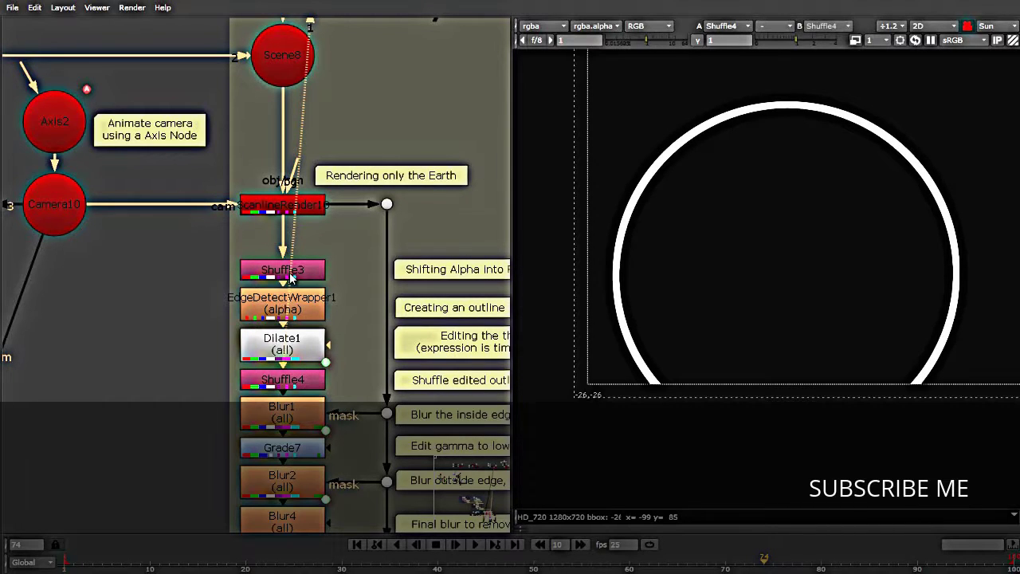
pyautogui.click(296, 299)
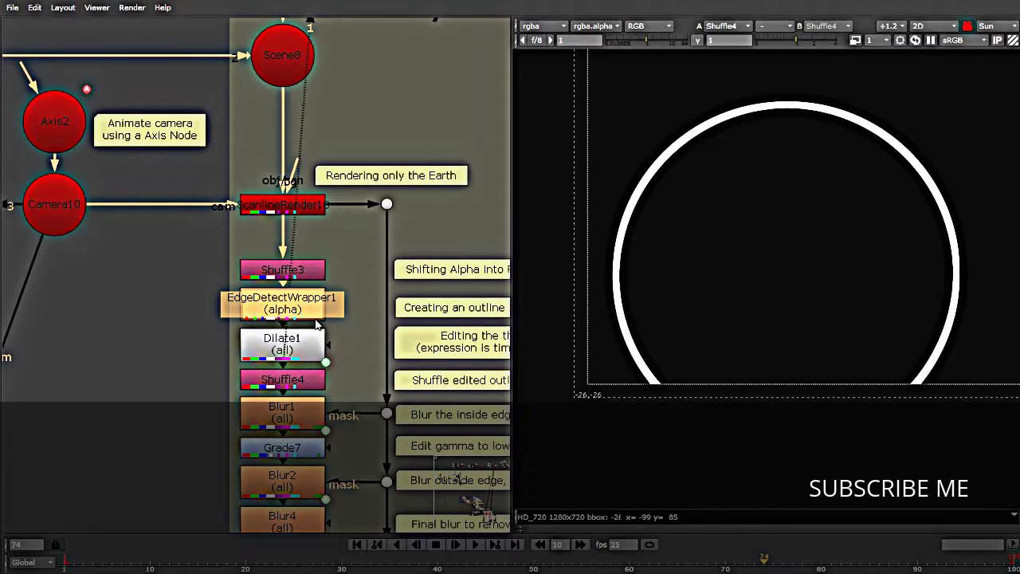
pyautogui.click(304, 383)
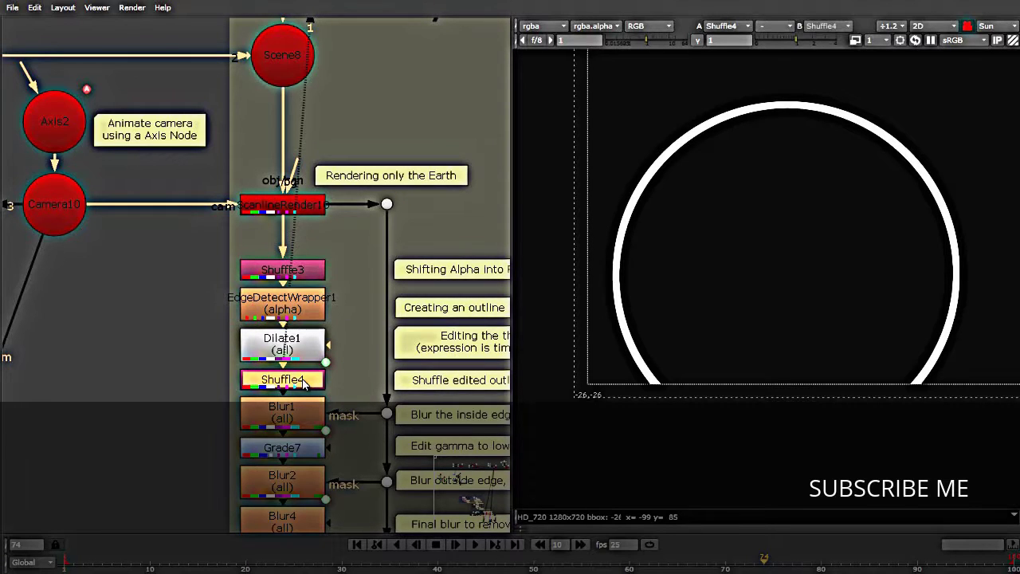
# Show the Blur1 output in the viewer and examine the blurred inside edge of the outline
pyautogui.scroll(-4, 141, 303)
pyautogui.scroll(5, 152, 278)
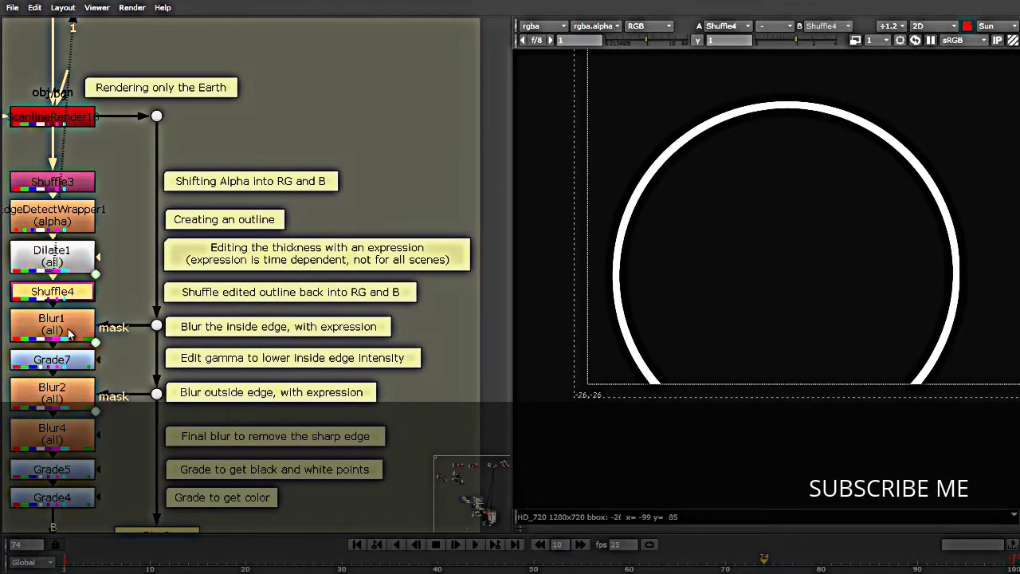
pyautogui.click(70, 334)
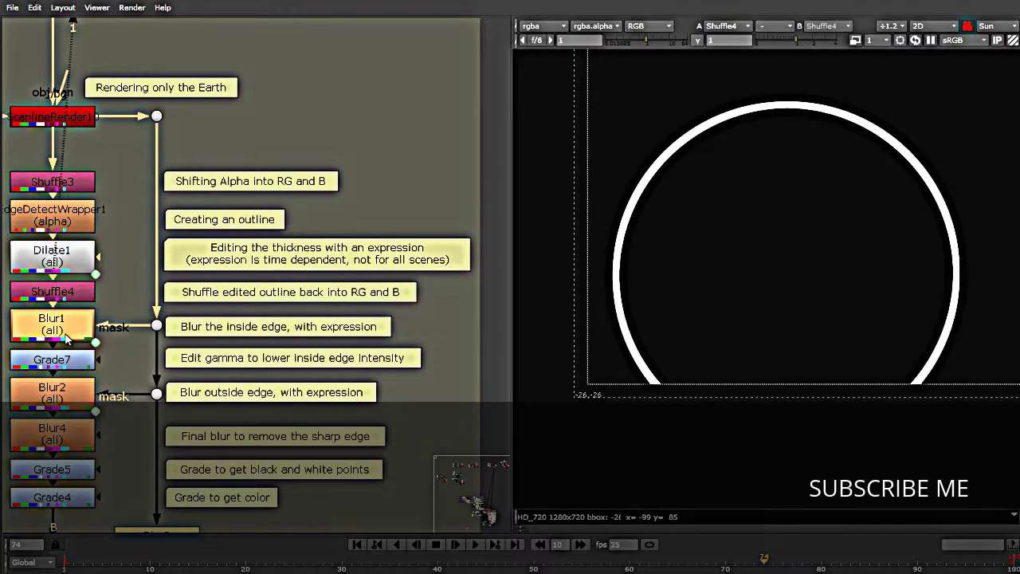
pyautogui.press('1')
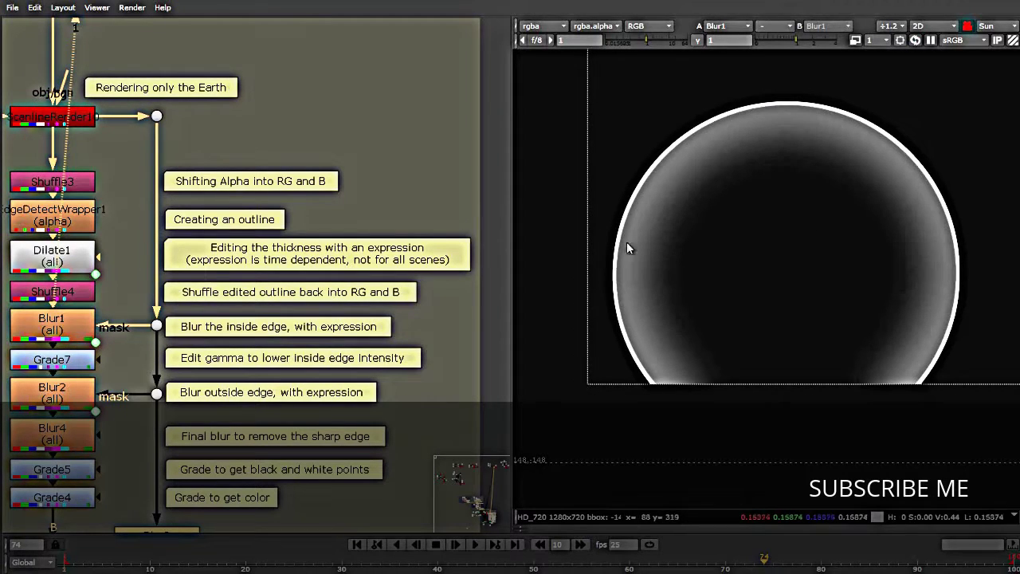
pyautogui.scroll(-2, 880, 335)
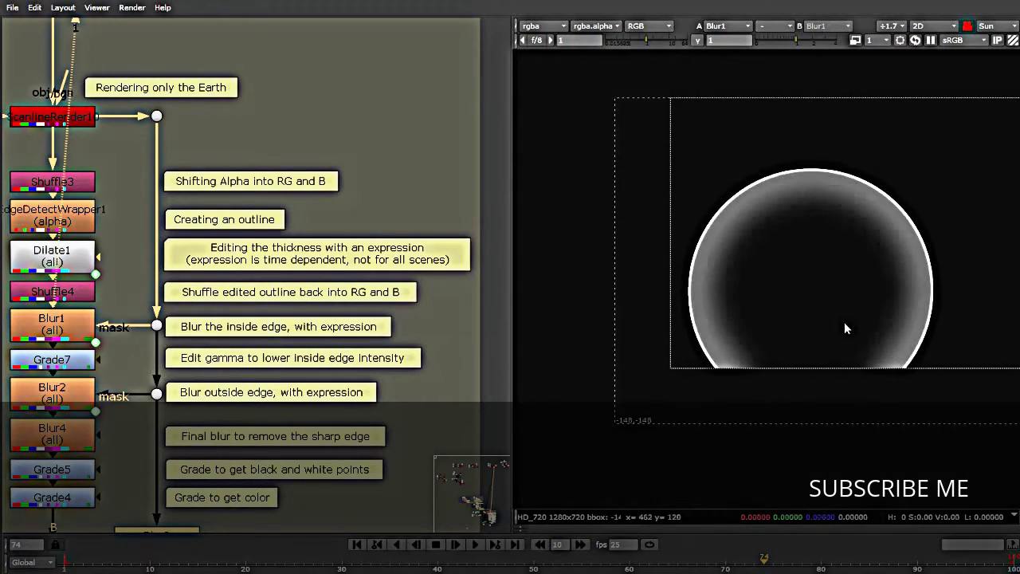
# Compare the alpha channel of ScanlineRender10, used as the mask, with the Blur1 output, and return the viewer to RGB
pyautogui.click(54, 117)
pyautogui.press('1')
pyautogui.press('a')
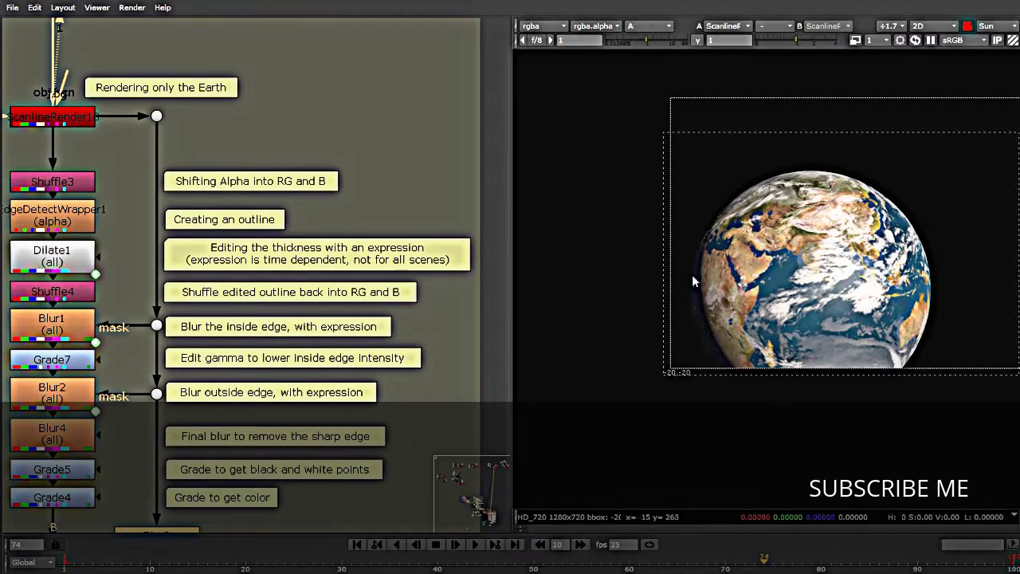
pyautogui.click(72, 337)
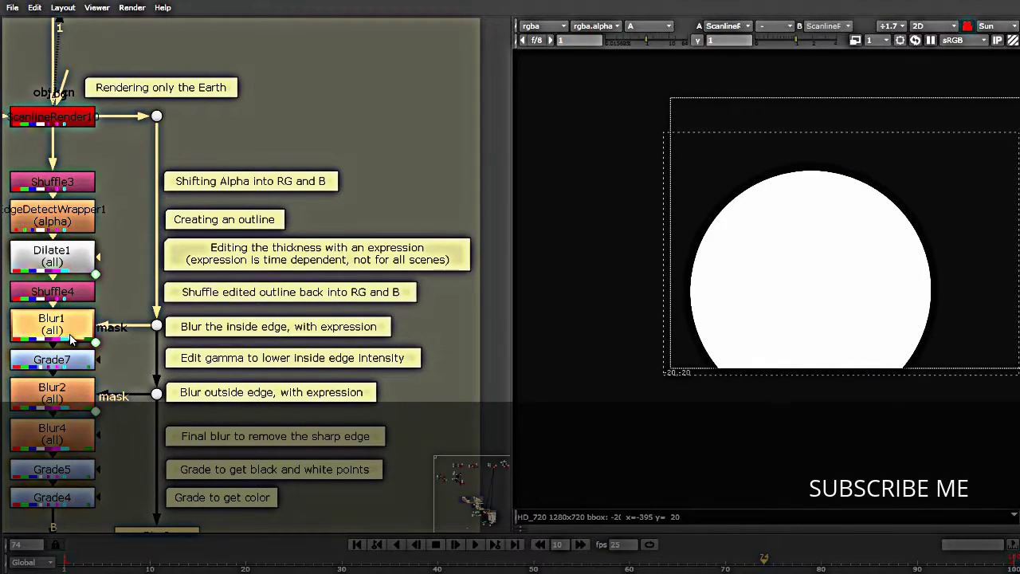
pyautogui.press('1')
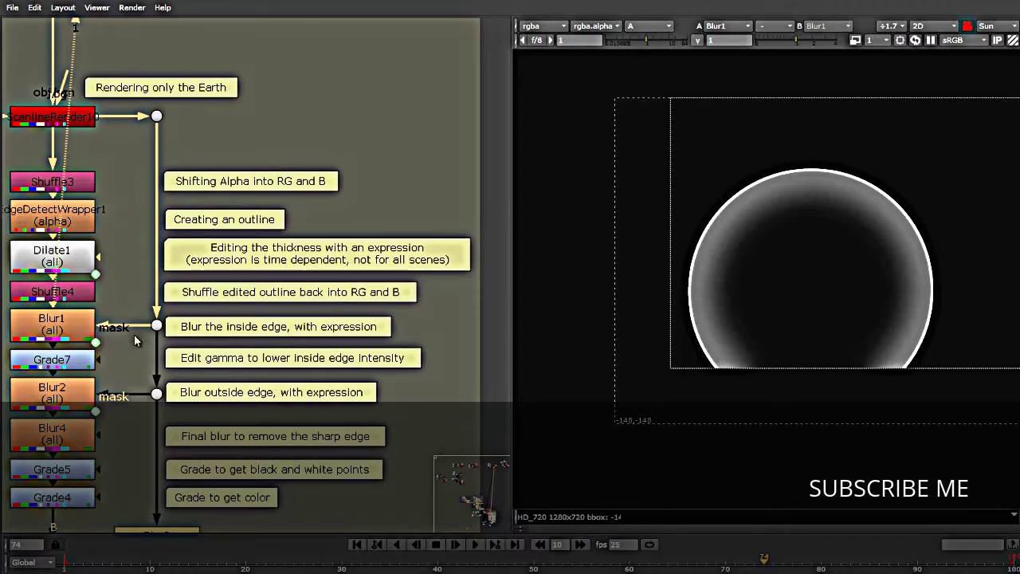
pyautogui.press('a')
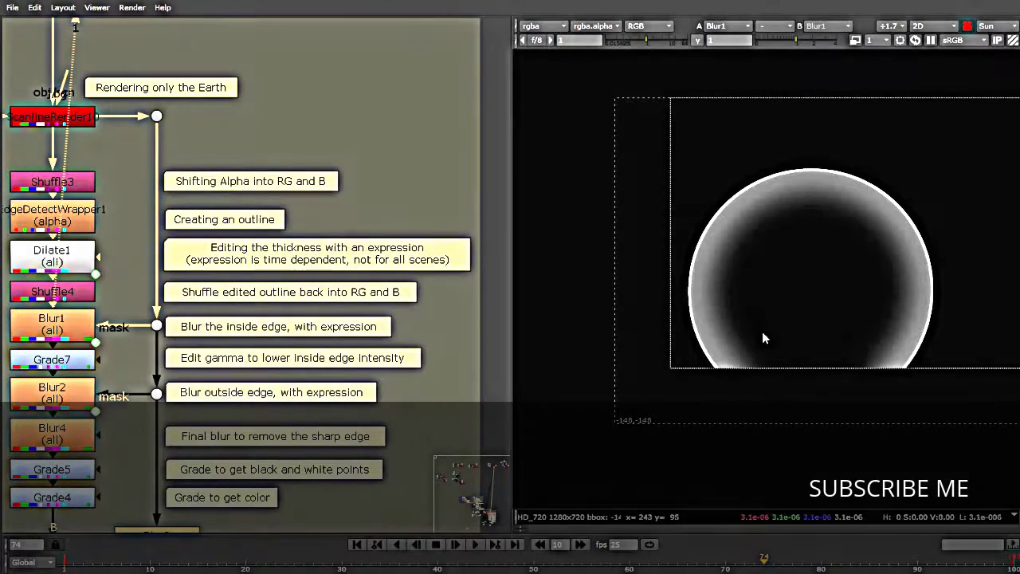
# Show the Grade7 output and the Blur2 output in turn to examine the inside edge's gamma and the blurred outside edge
pyautogui.scroll(-2, 273, 324)
pyautogui.scroll(3, 130, 324)
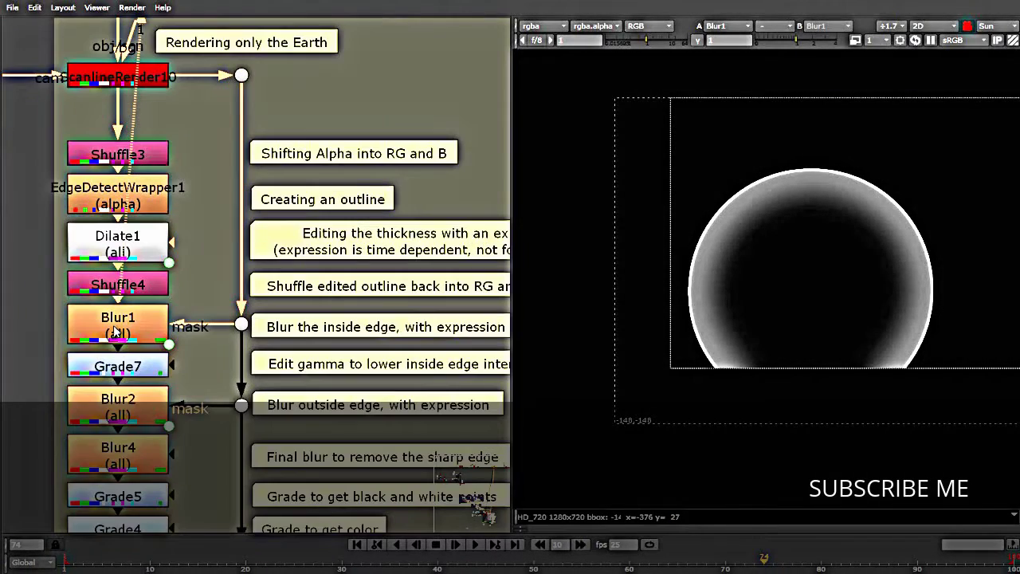
pyautogui.click(128, 371)
pyautogui.press('1')
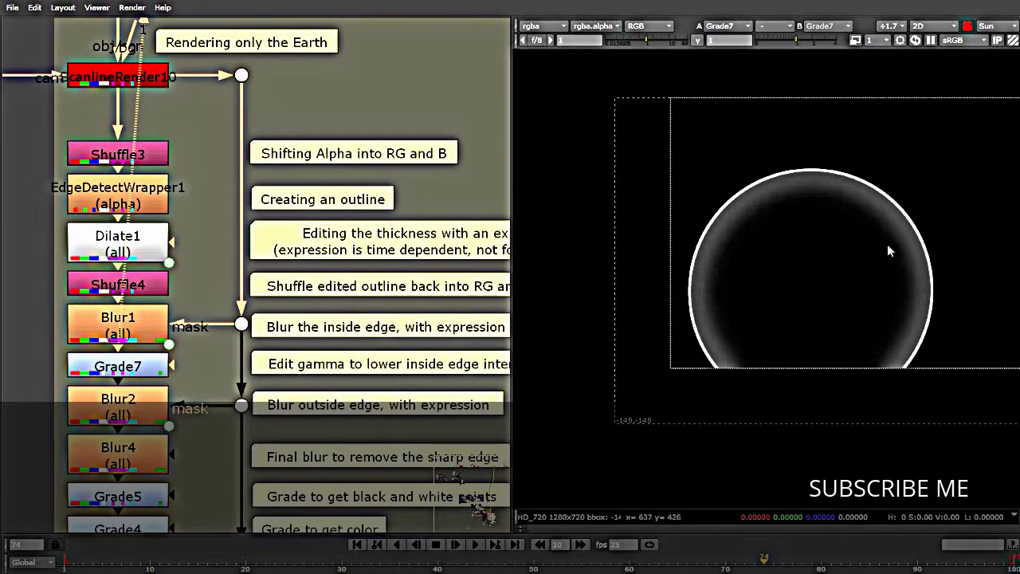
pyautogui.click(116, 412)
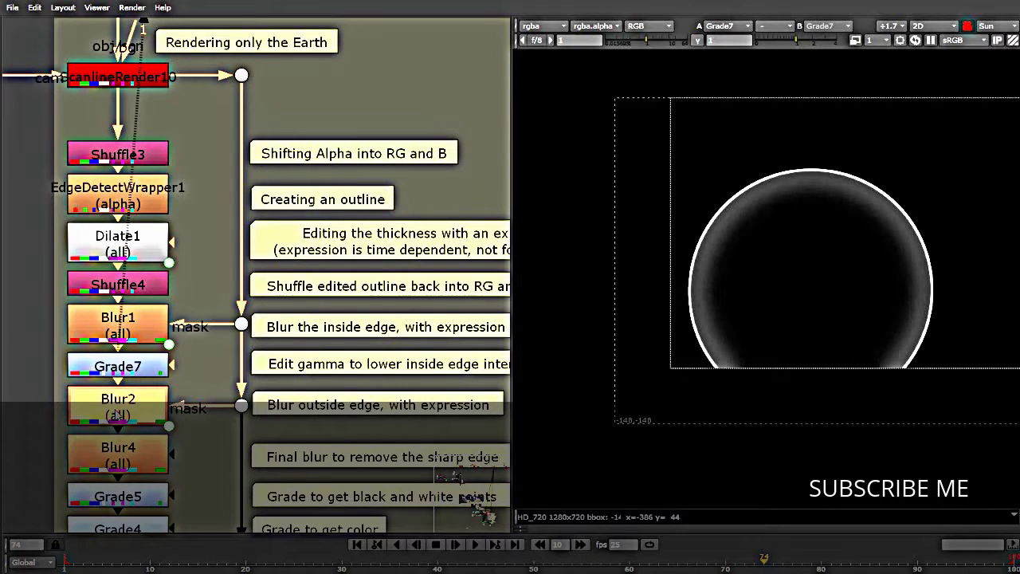
pyautogui.press('1')
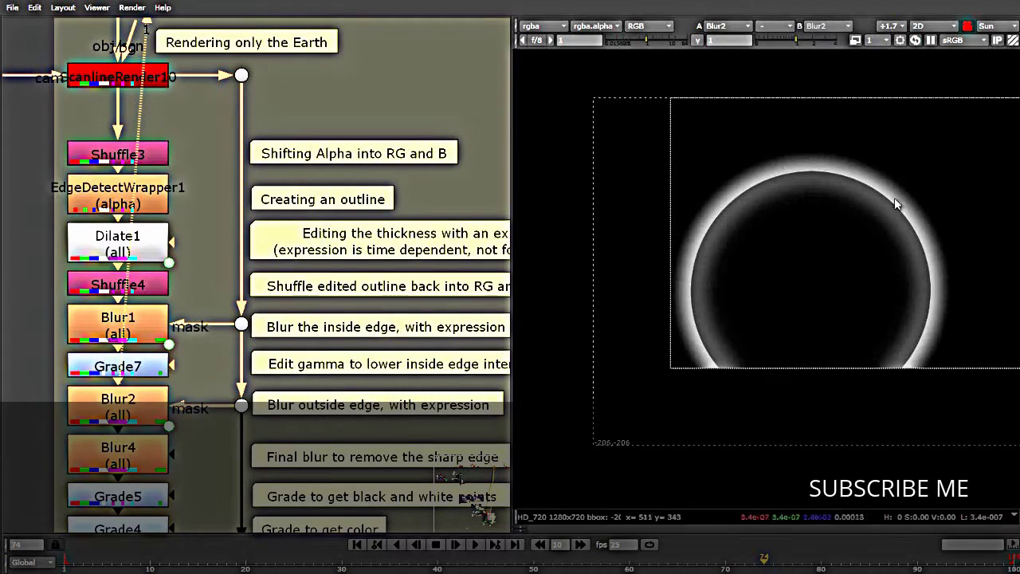
# Show the Blur4 output, examine the outline's softened edge up close, and open and close the properties window
pyautogui.click(94, 454)
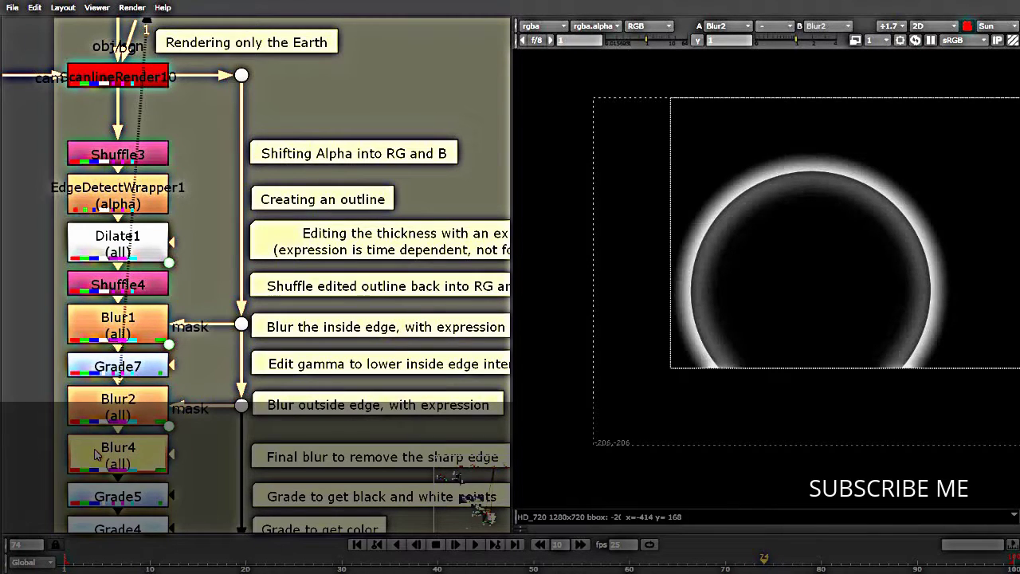
pyautogui.press('1')
pyautogui.scroll(2, 699, 266)
pyautogui.scroll(4, 700, 266)
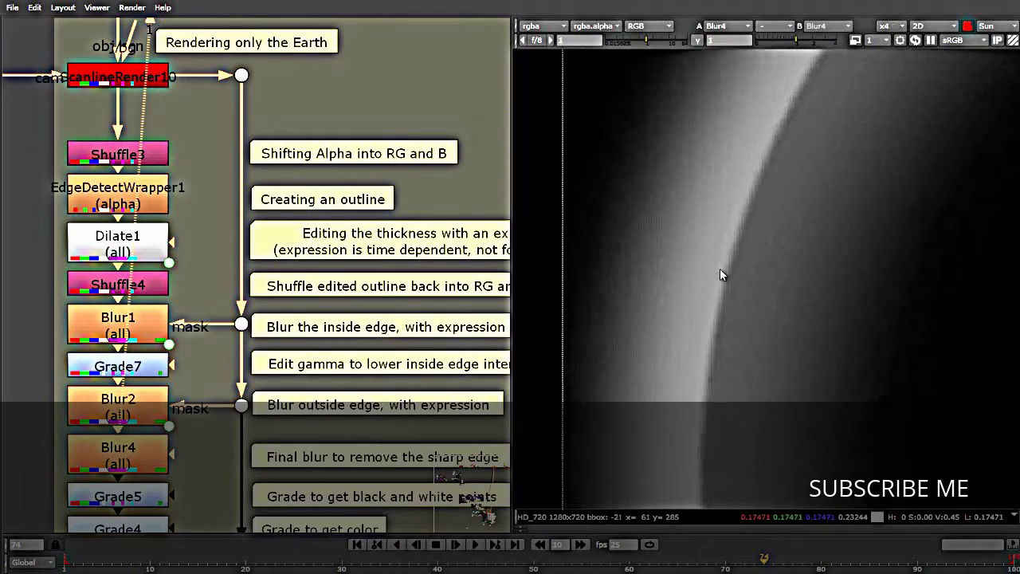
pyautogui.press('s')
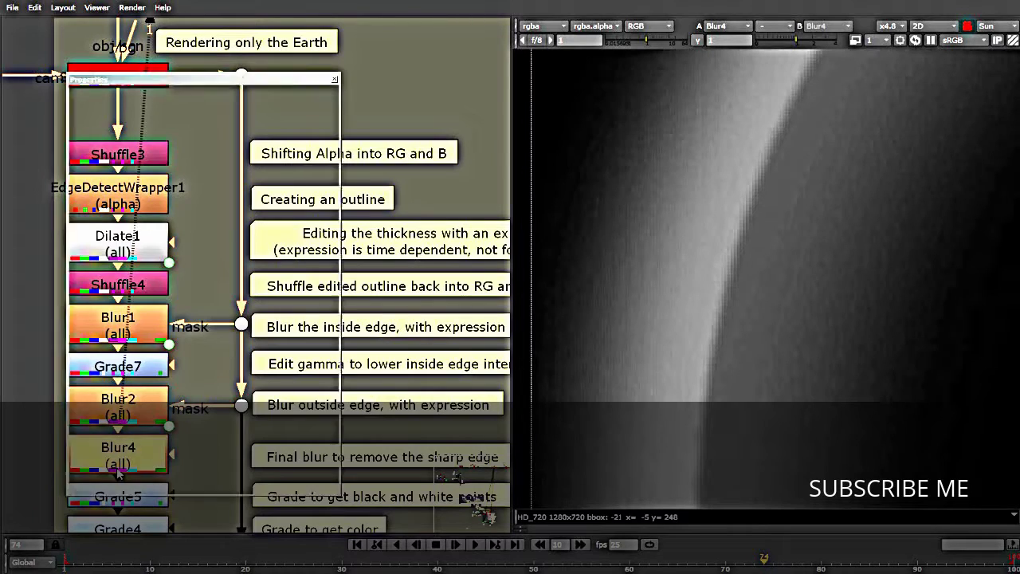
pyautogui.click(334, 79)
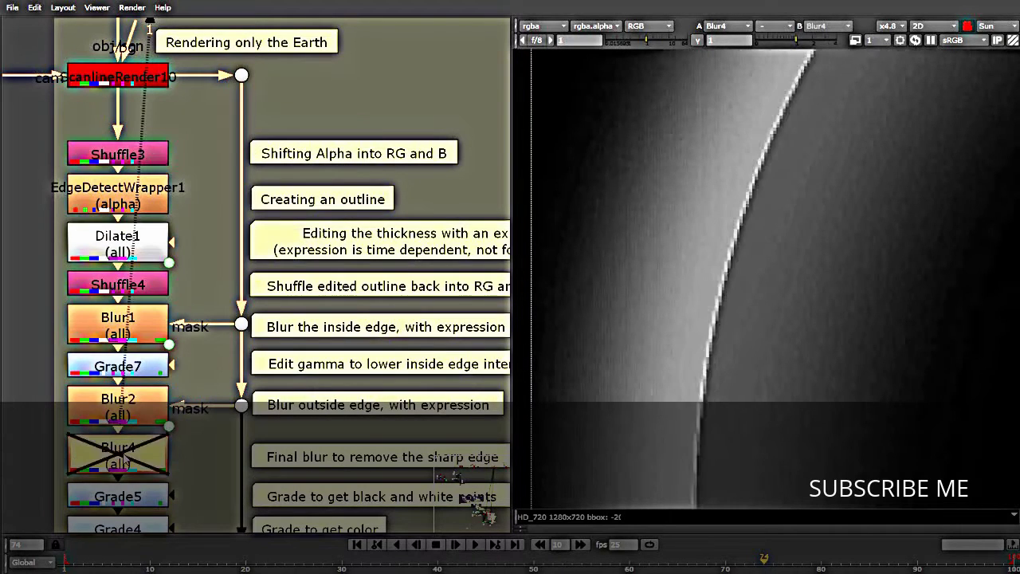
# Toggle Blur4 off and on to compare the glow's edge with and without the final blur, leaving it enabled
pyautogui.scroll(3, 745, 223)
pyautogui.scroll(-6, 751, 202)
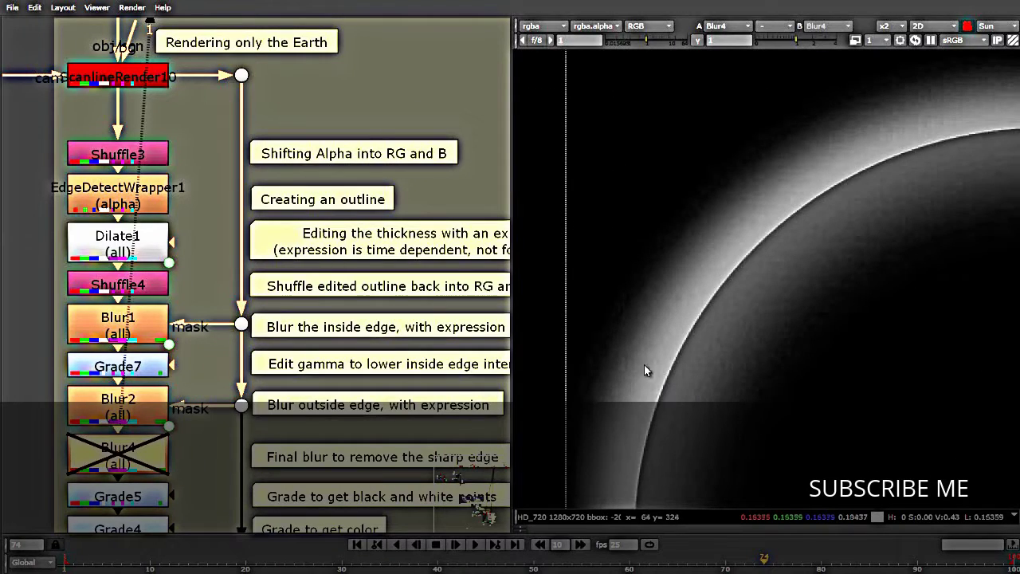
pyautogui.press('d')
pyautogui.press('d')
pyautogui.press('d')
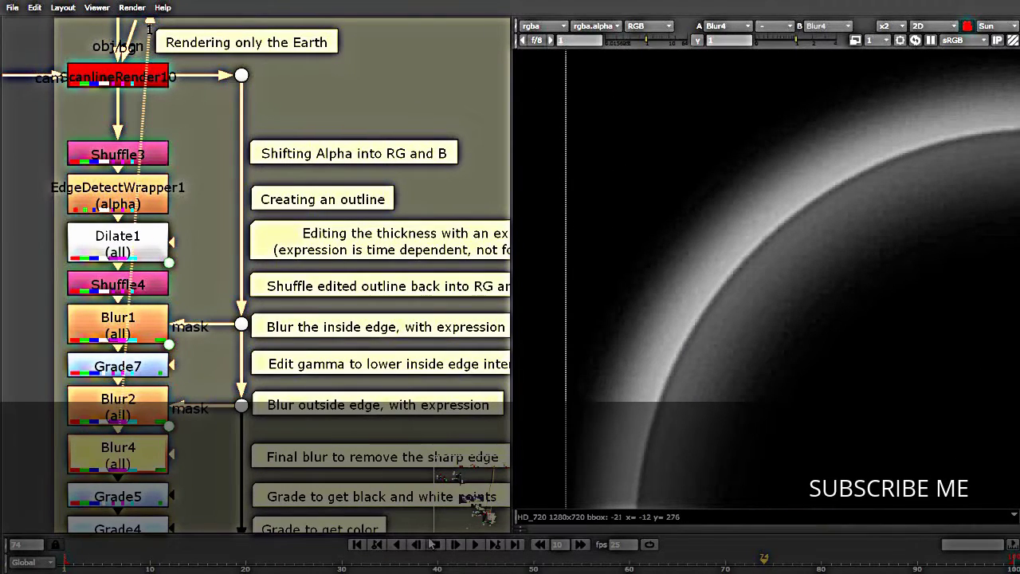
# Show the Grade5 output in the viewer and examine the graded black and white points around the glow ring
pyautogui.scroll(-4, 37, 515)
pyautogui.scroll(2, 254, 270)
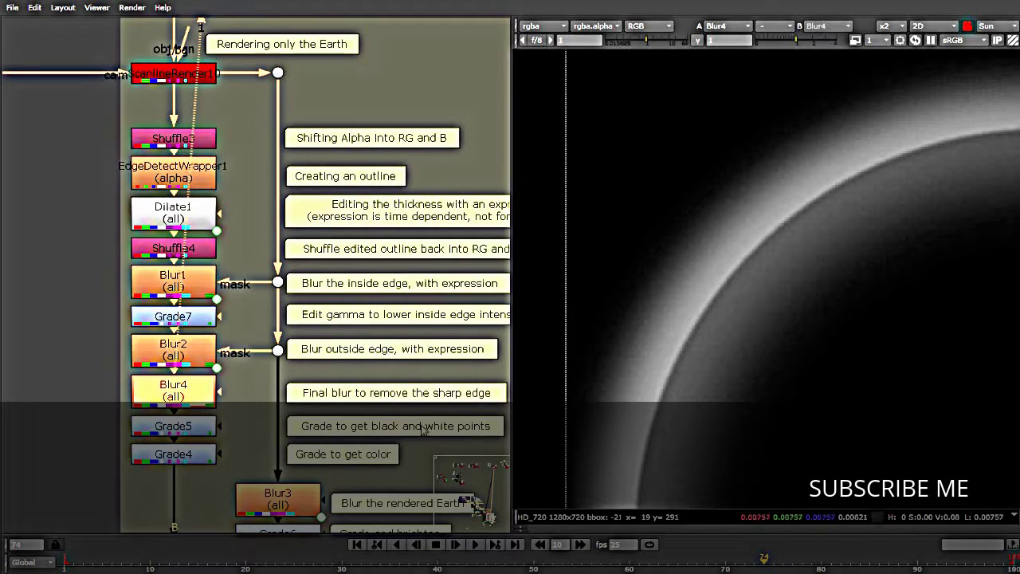
pyautogui.click(182, 426)
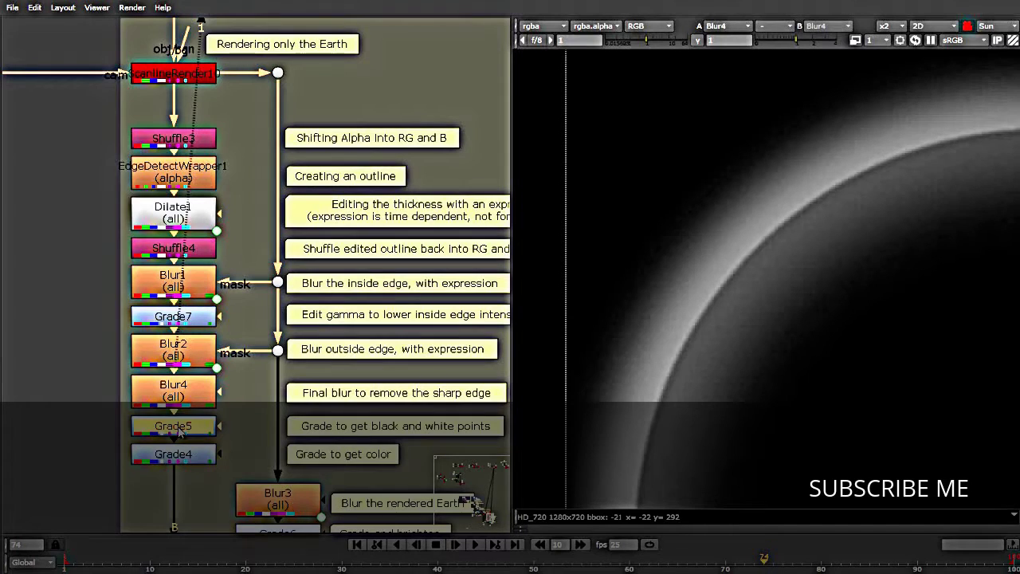
pyautogui.press('1')
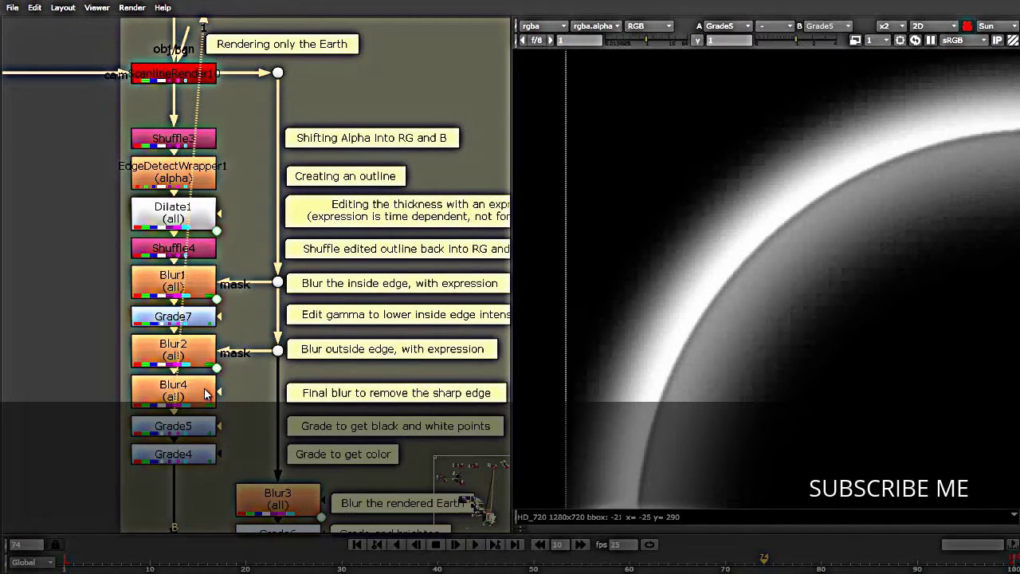
pyautogui.scroll(-4, 756, 285)
pyautogui.scroll(3, 883, 274)
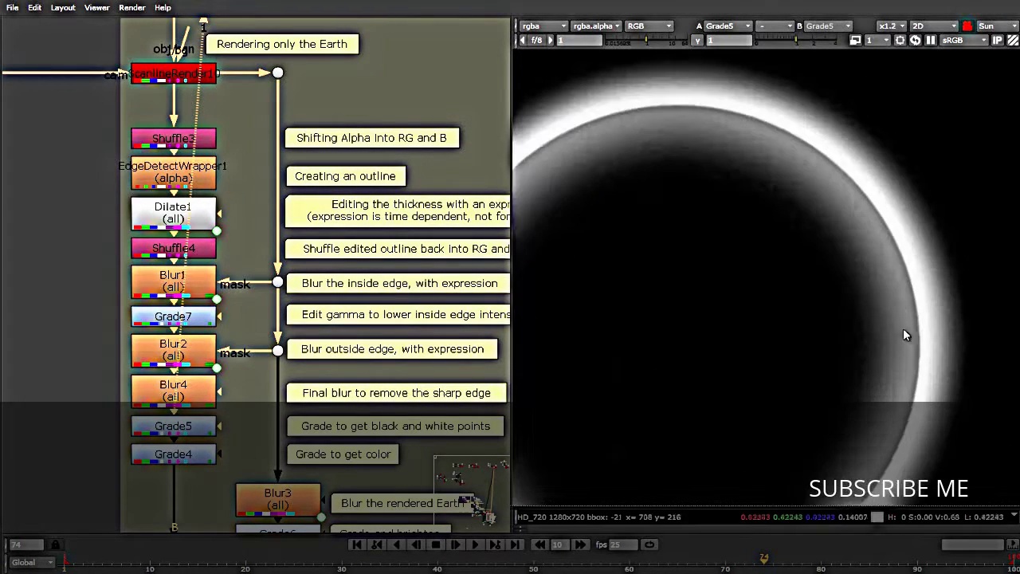
# Show the Grade4 output to examine the color grade applied to the whole glow ring
pyautogui.scroll(-2, 844, 340)
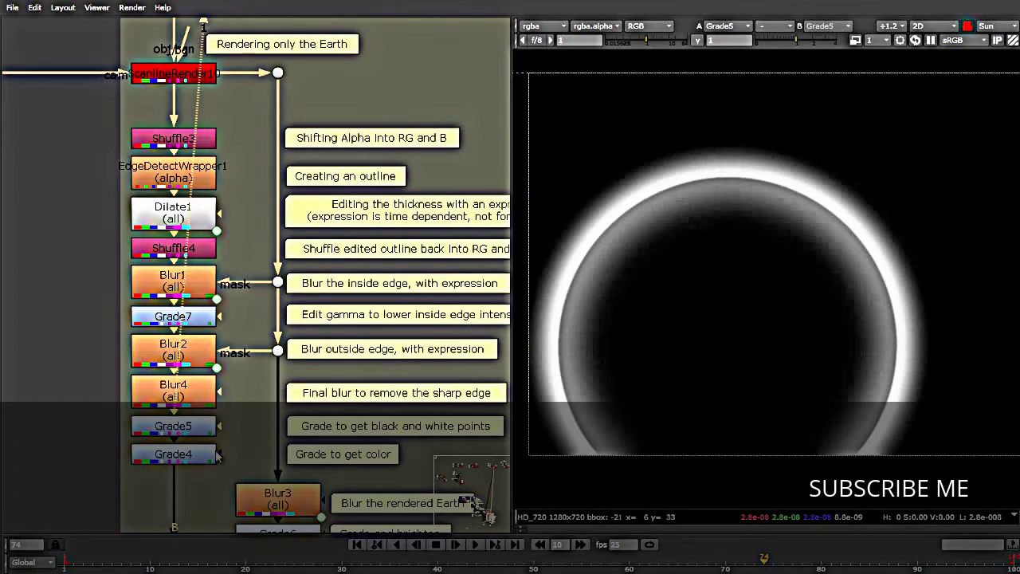
pyautogui.click(171, 460)
pyautogui.press('1')
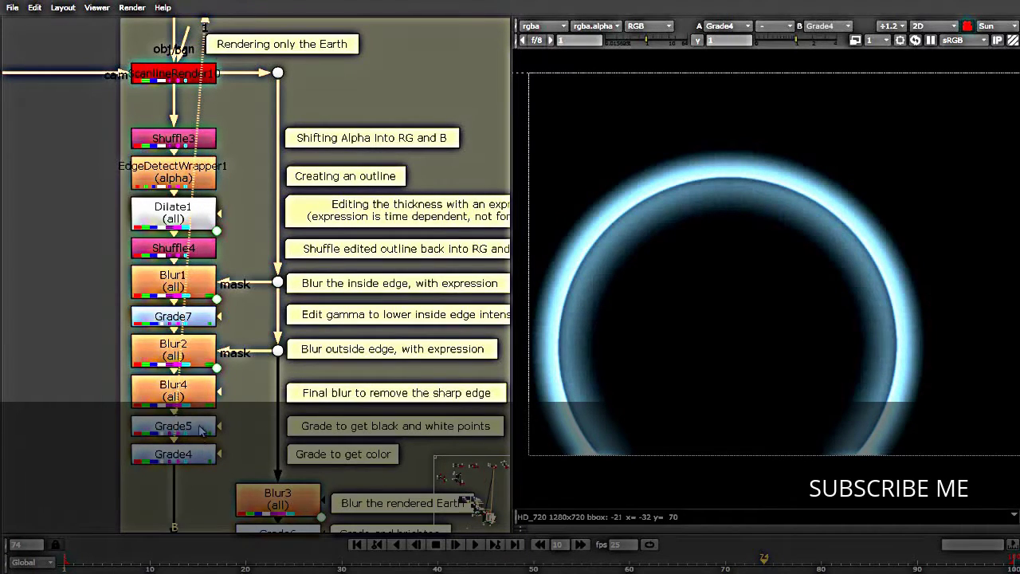
# Show the Blur3 output to examine the blurred Earth and trace its input back to ScanlineRender10
pyautogui.scroll(-5, 184, 280)
pyautogui.scroll(3, 189, 305)
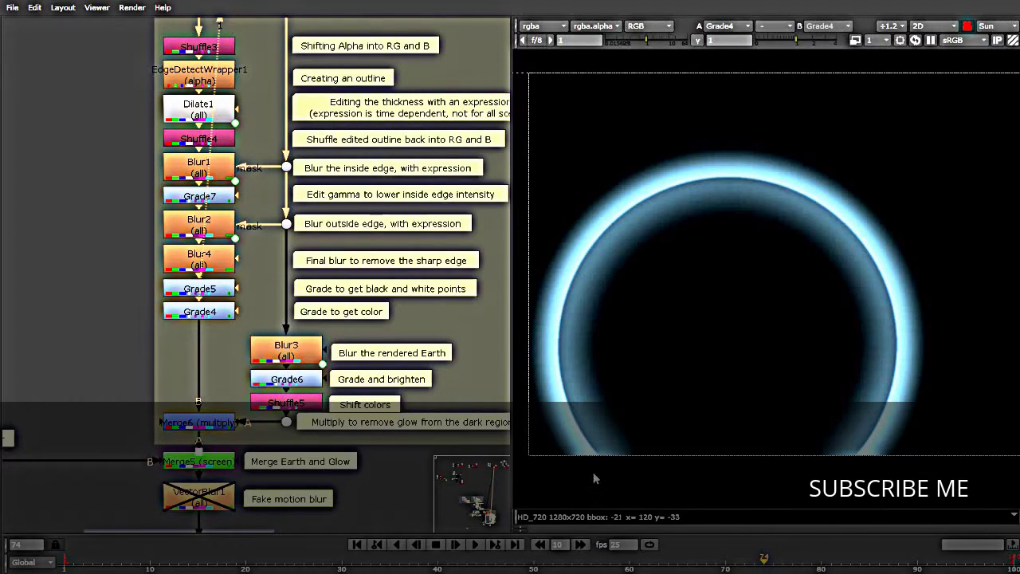
pyautogui.click(295, 356)
pyautogui.press('1')
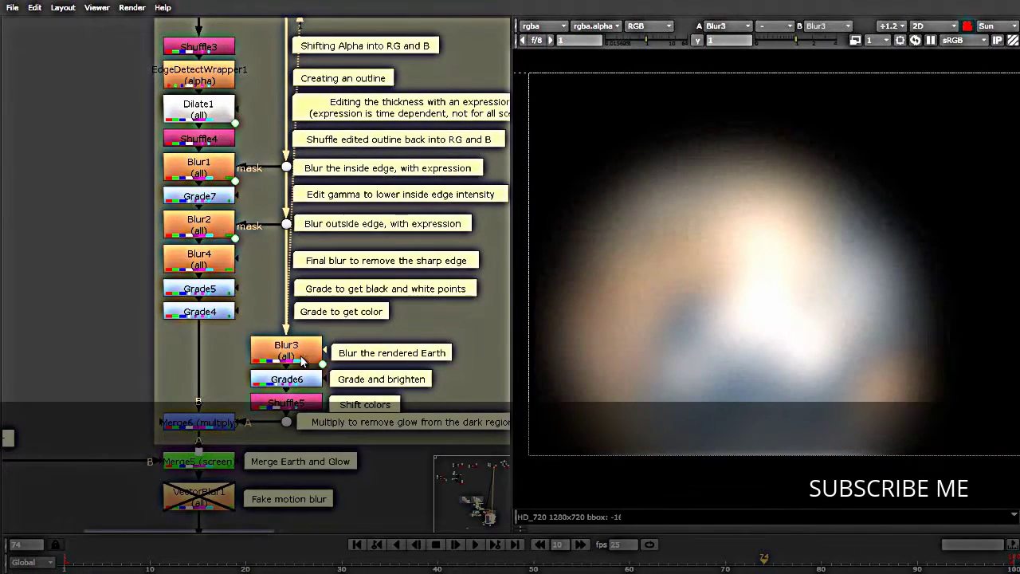
pyautogui.scroll(-5, 275, 396)
pyautogui.scroll(5, 266, 220)
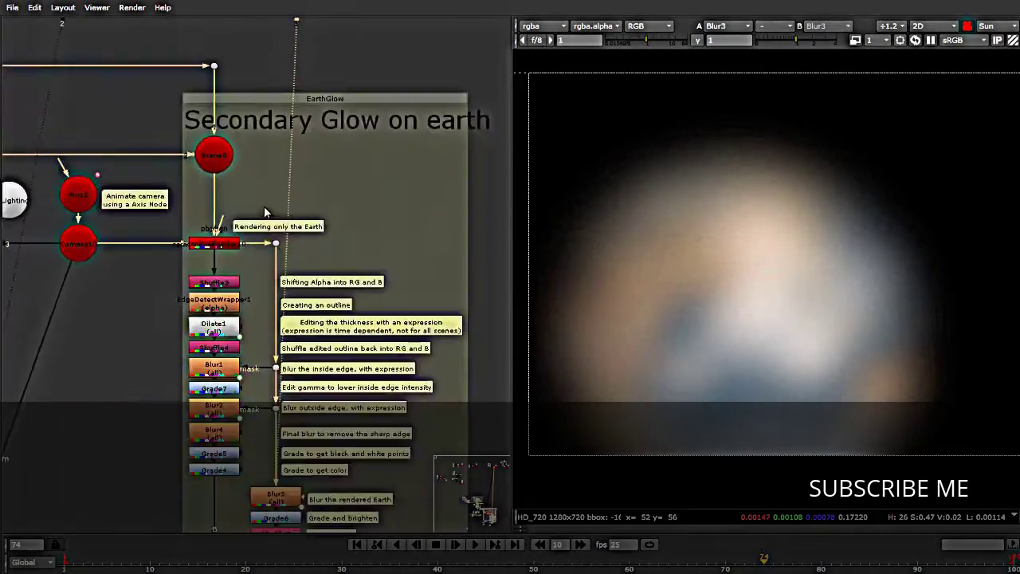
# Show the Grade6 and Shuffle5 outputs in turn to examine the brightened Earth and its shifted colors
pyautogui.scroll(-5, 322, 148)
pyautogui.scroll(8, 284, 350)
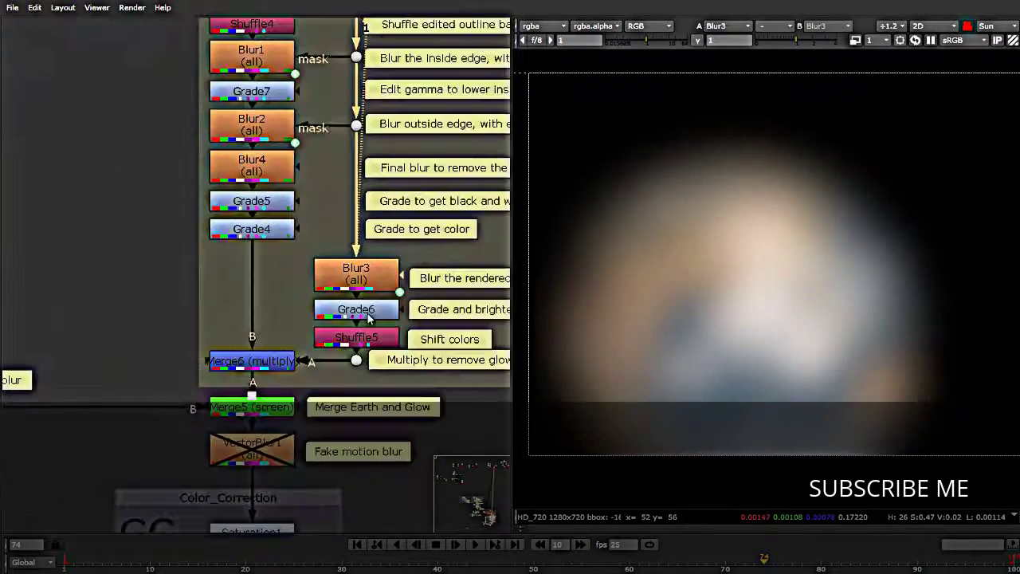
pyautogui.click(368, 317)
pyautogui.press('1')
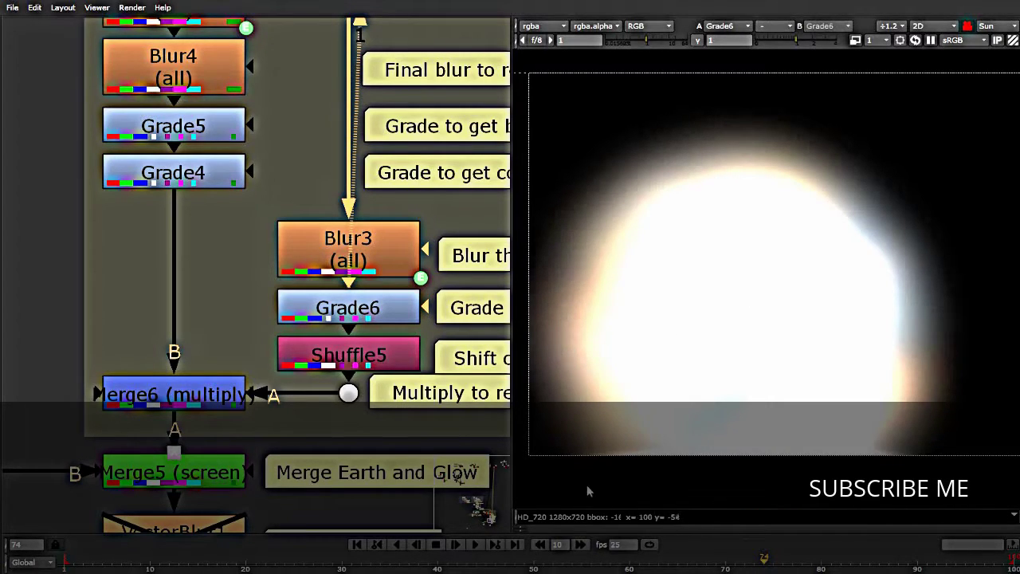
pyautogui.click(348, 350)
pyautogui.press('1')
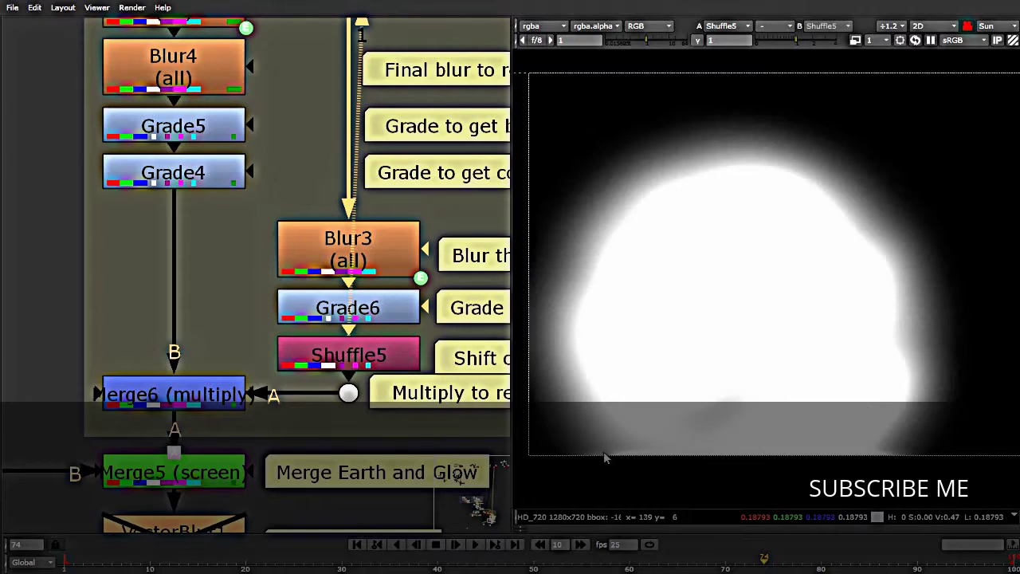
# Show the Merge6 multiply output, then toggle the node off and on to compare the glow on the dark side, leaving it enabled
pyautogui.click(145, 408)
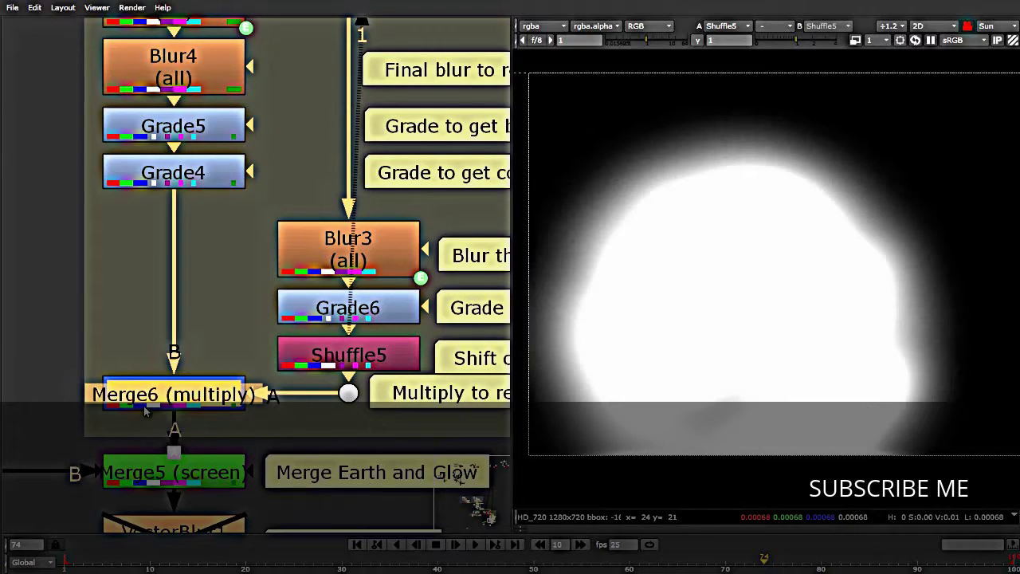
pyautogui.press('1')
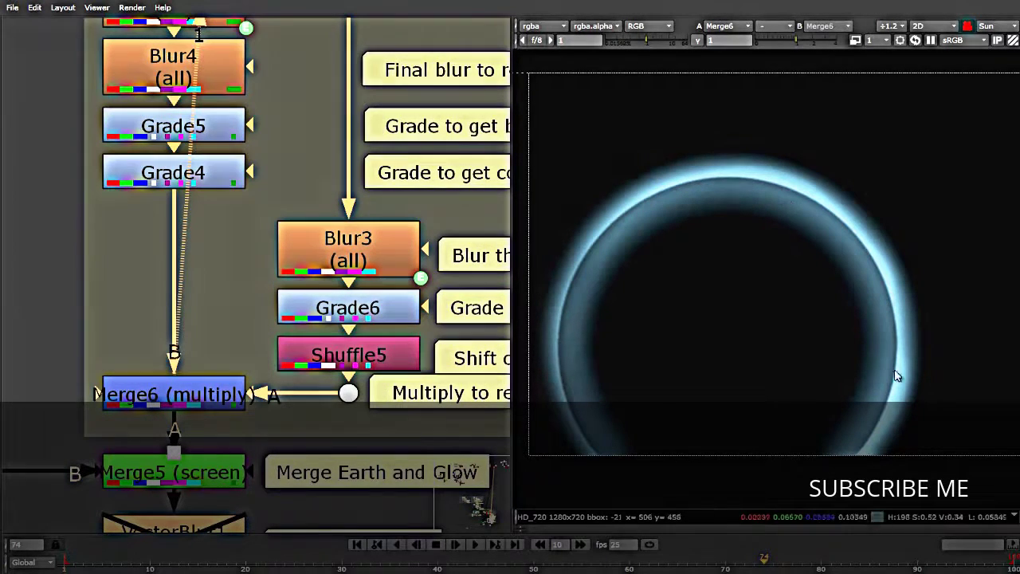
pyautogui.click(212, 406)
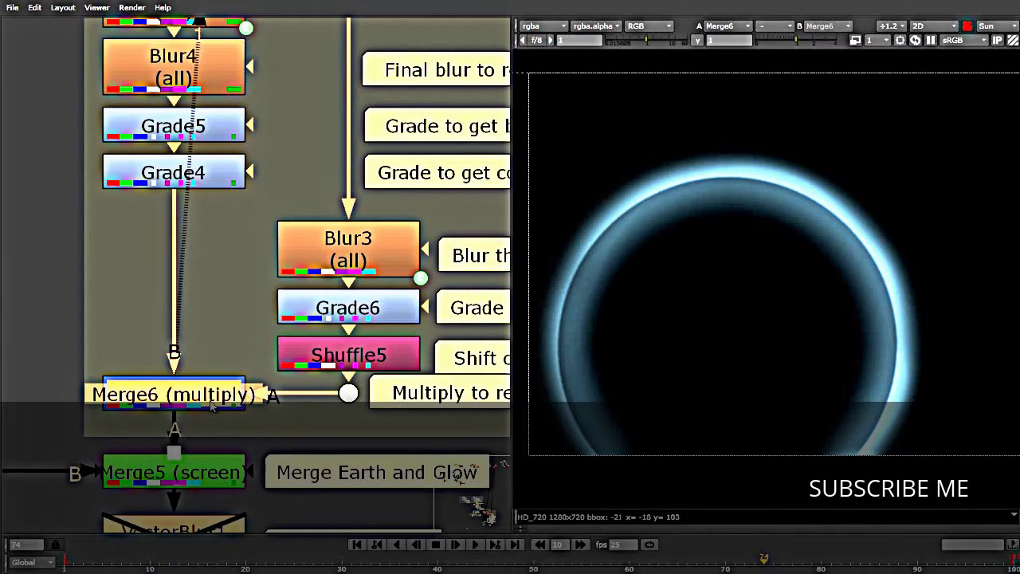
pyautogui.press('d')
pyautogui.press('d')
pyautogui.press('d')
pyautogui.press('d')
pyautogui.press('d')
pyautogui.press('d')
# Scrub the timeline to frame 72 and examine where the Merge6 glow meets the lower edge of the frame
pyautogui.scroll(-6, 247, 430)
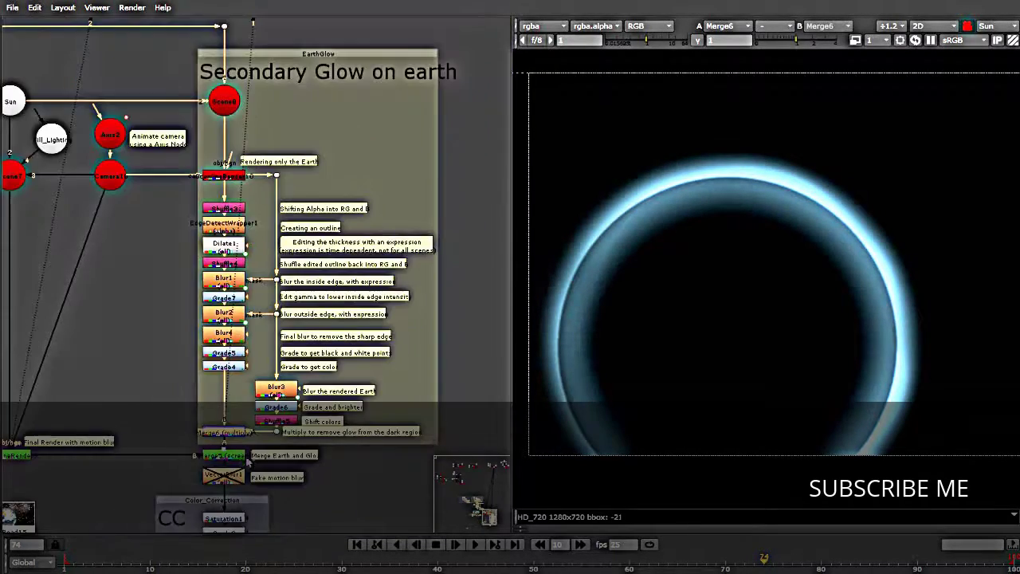
pyautogui.scroll(5, 227, 176)
pyautogui.click(212, 176)
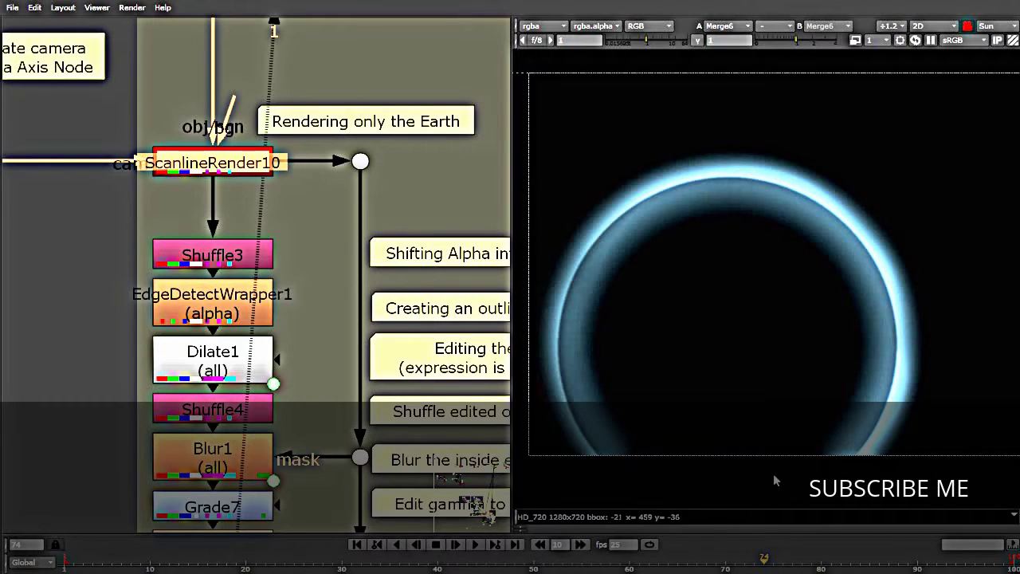
pyautogui.scroll(4, 613, 474)
pyautogui.scroll(-4, 655, 425)
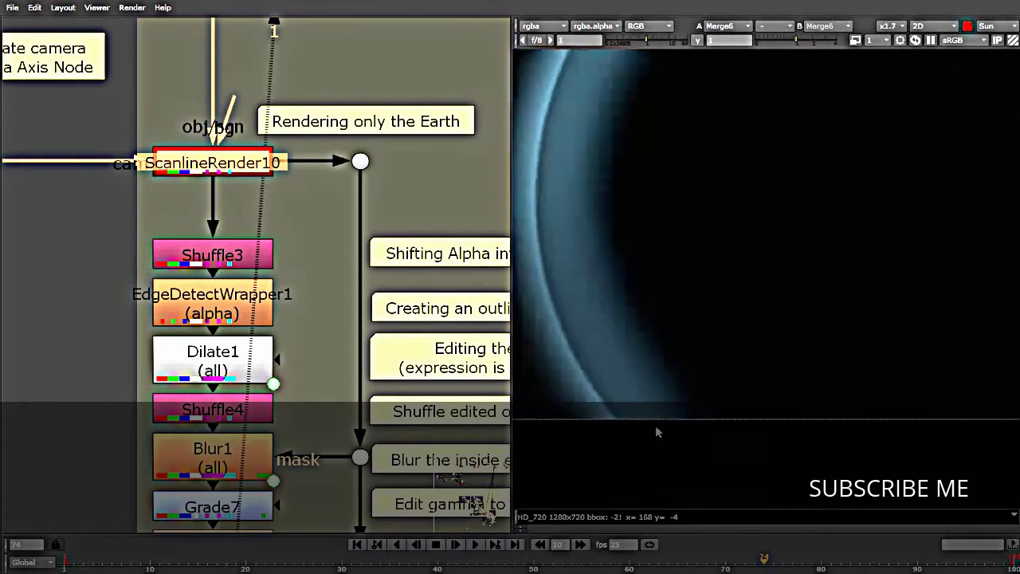
pyautogui.scroll(1, 650, 434)
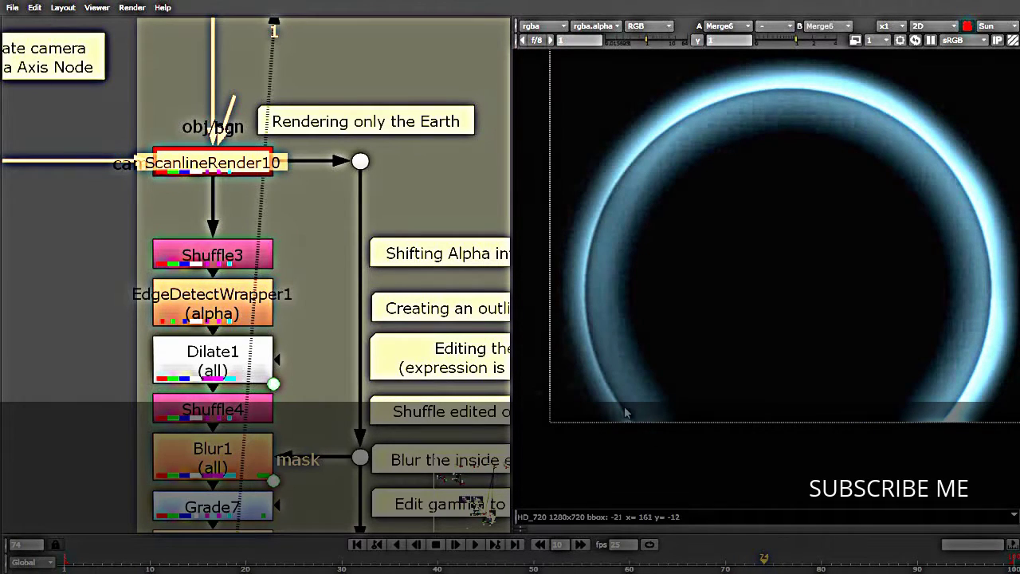
pyautogui.click(630, 567)
pyautogui.moveTo(682, 568); pyautogui.dragTo(737, 564)
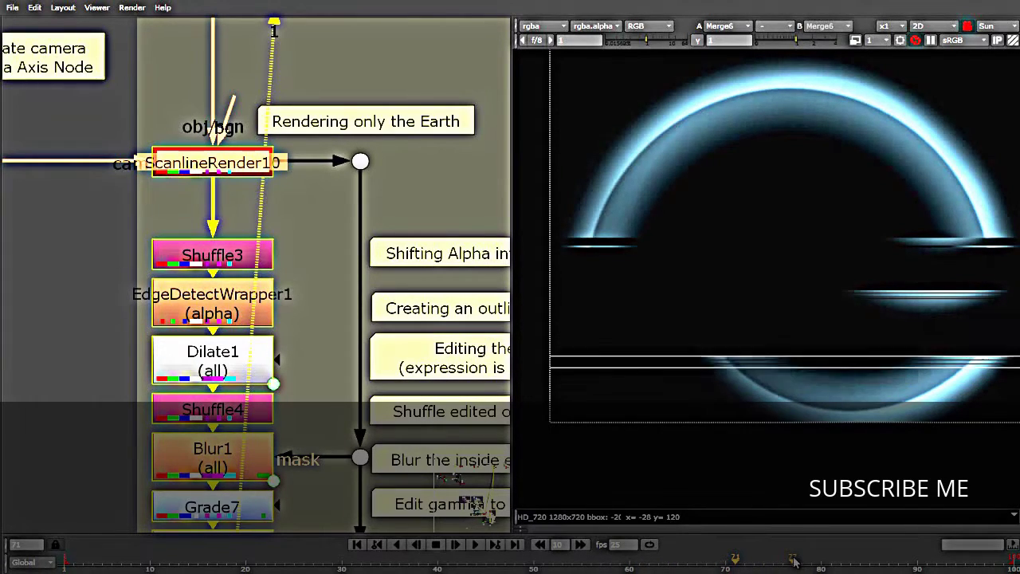
pyautogui.moveTo(794, 562); pyautogui.dragTo(745, 564)
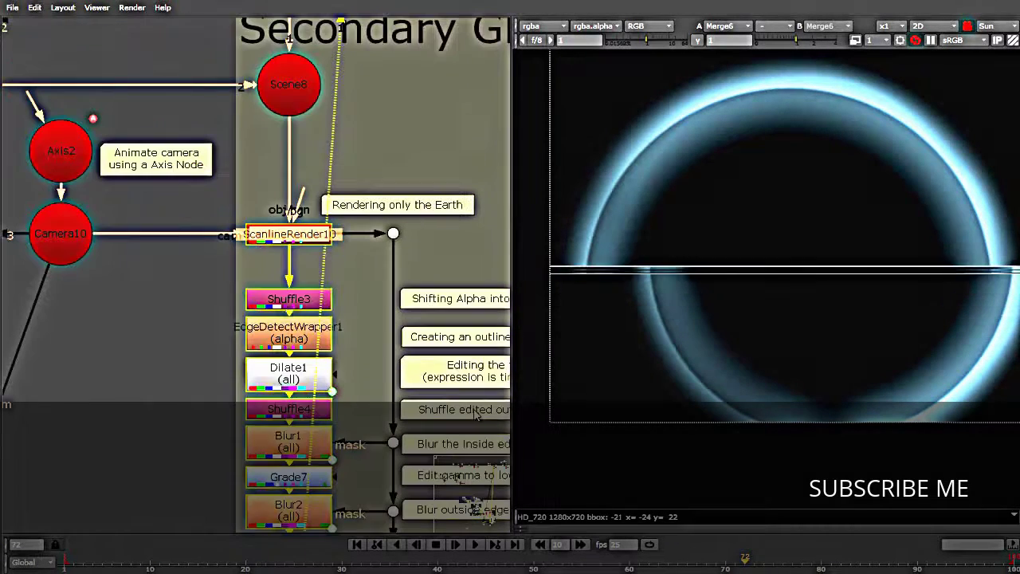
pyautogui.scroll(3, 881, 424)
pyautogui.scroll(-1, 767, 424)
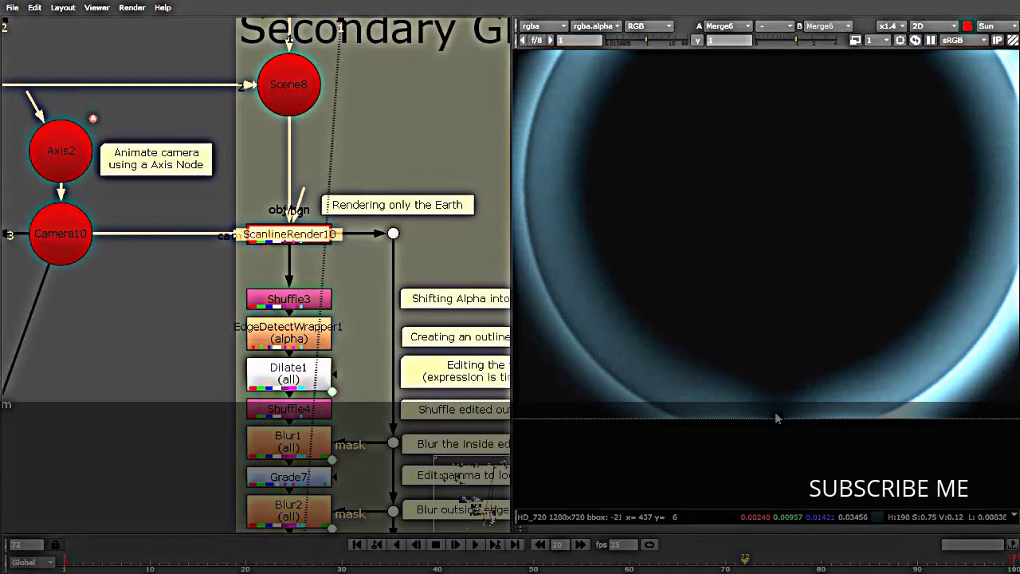
# Show the ScanlineRender10 output to examine the Earth render at the frame's lower edge
pyautogui.click(307, 239)
pyautogui.press('2')
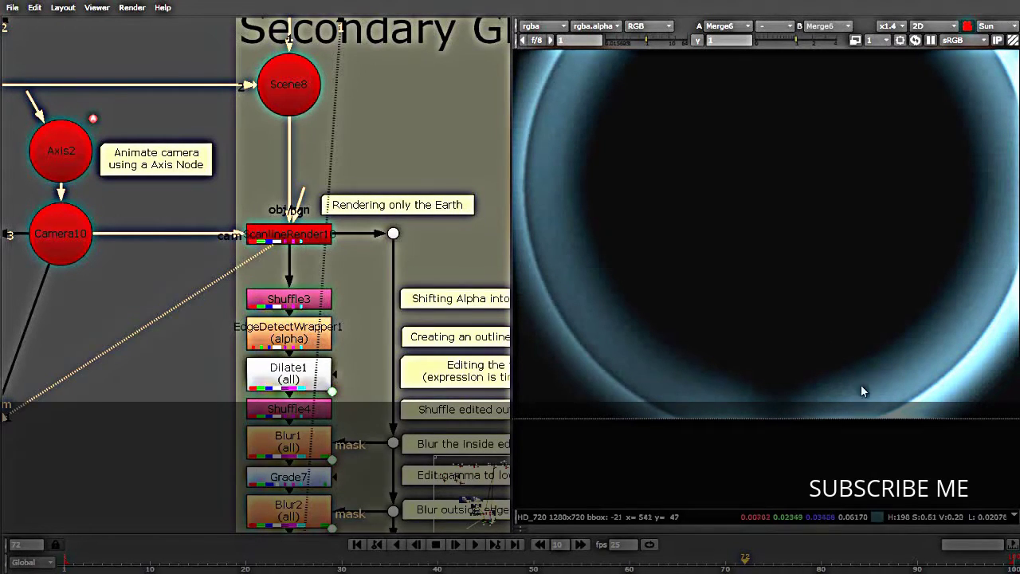
pyautogui.press('1')
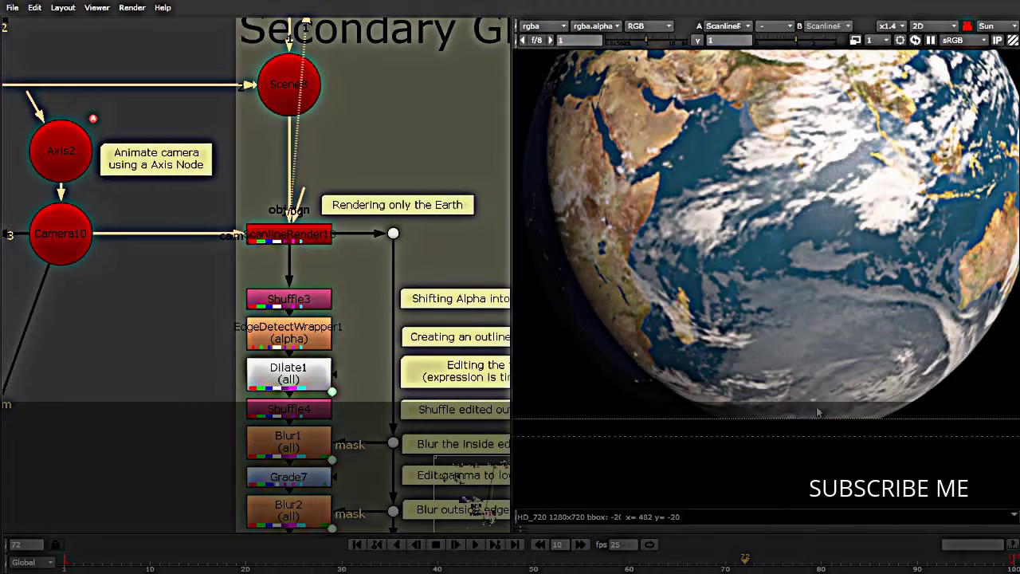
# Show the EdgeDetectWrapper1, Dilate1 and Shuffle4 outputs in turn to examine the outline at the frame's lower edge
pyautogui.click(288, 332)
pyautogui.press('1')
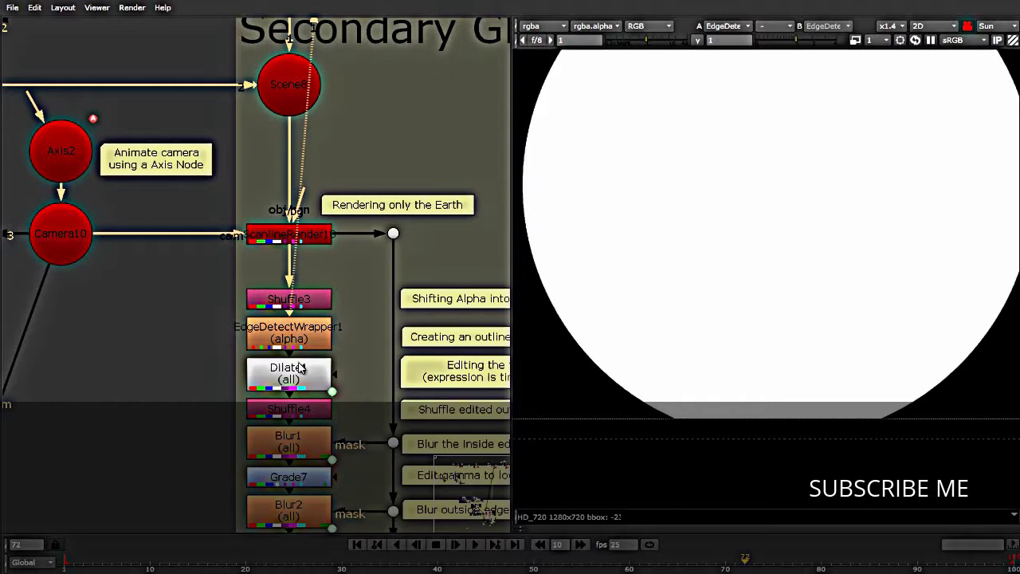
pyautogui.click(295, 381)
pyautogui.press('1')
pyautogui.click(288, 408)
pyautogui.press('1')
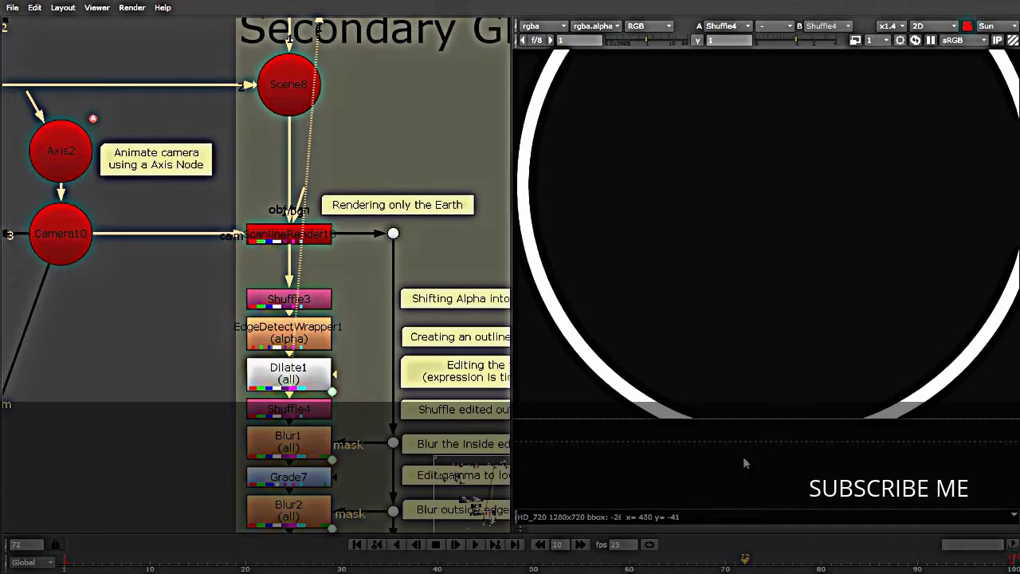
# Show the Merge6 output again to examine the multiplied glow at the frame's lower edge
pyautogui.scroll(-4, 182, 207)
pyautogui.click(231, 486)
pyautogui.press('1')
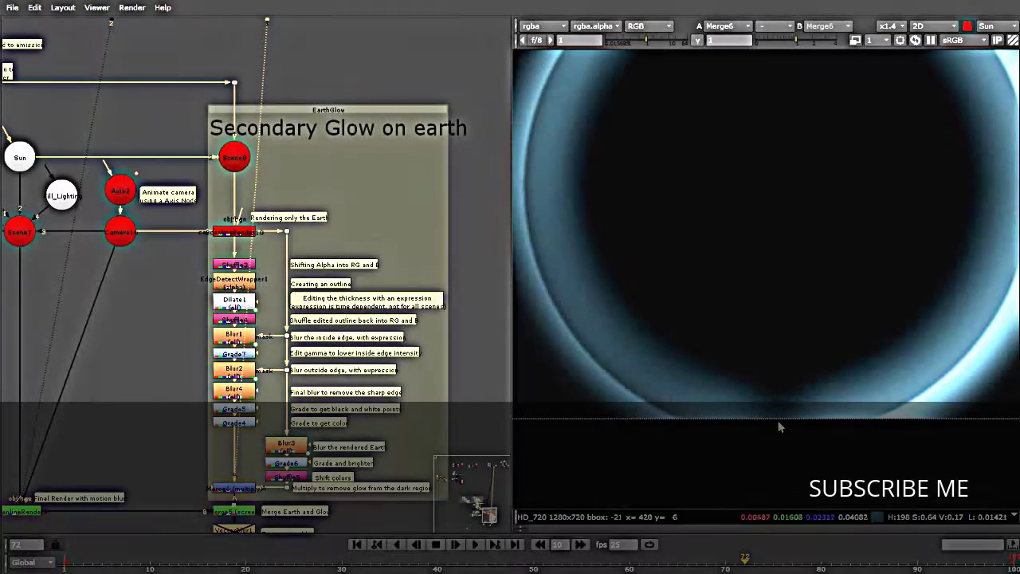
# Open the ScanlineRender10 properties and set its overscan to 0
pyautogui.scroll(3, 245, 251)
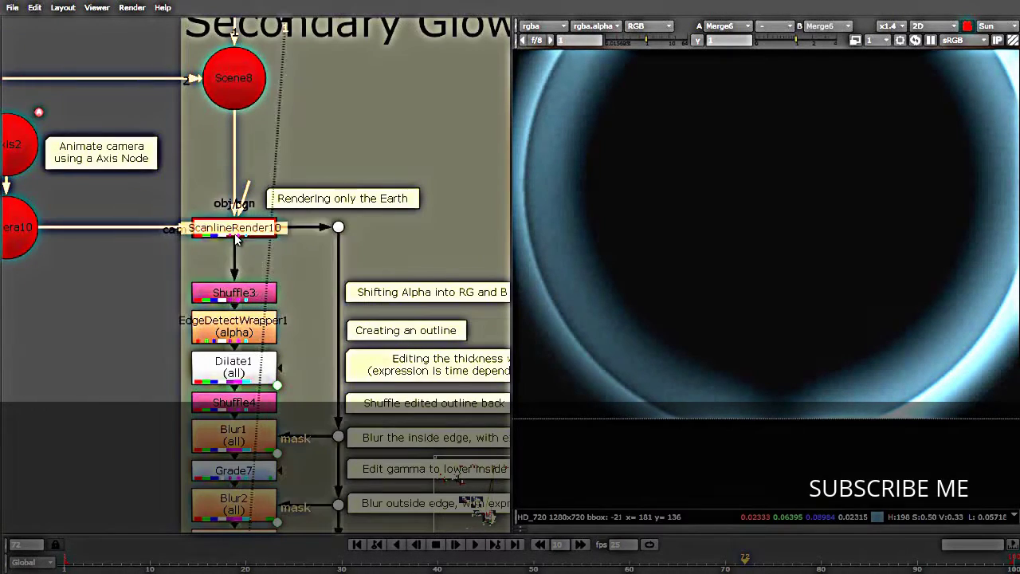
pyautogui.doubleClick(254, 233)
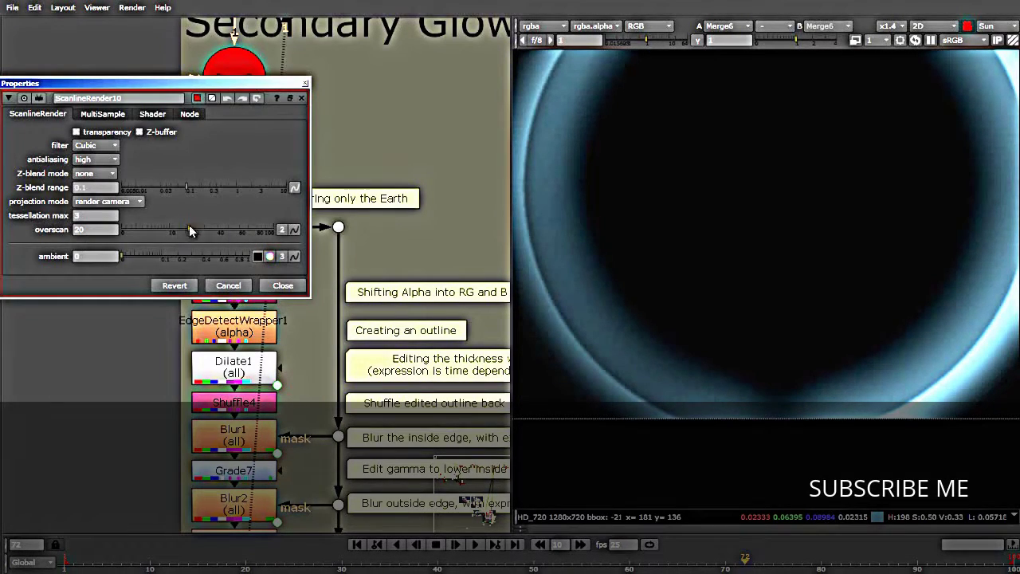
pyautogui.moveTo(220, 231); pyautogui.dragTo(116, 235)
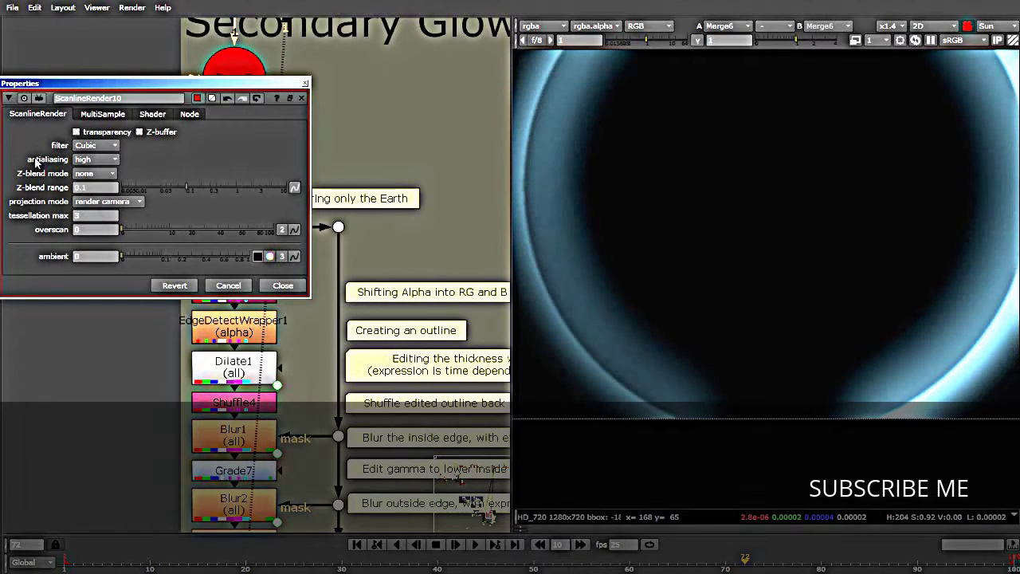
# Set the ScanlineRender10 overscan to 41 and close its properties
pyautogui.click(218, 229)
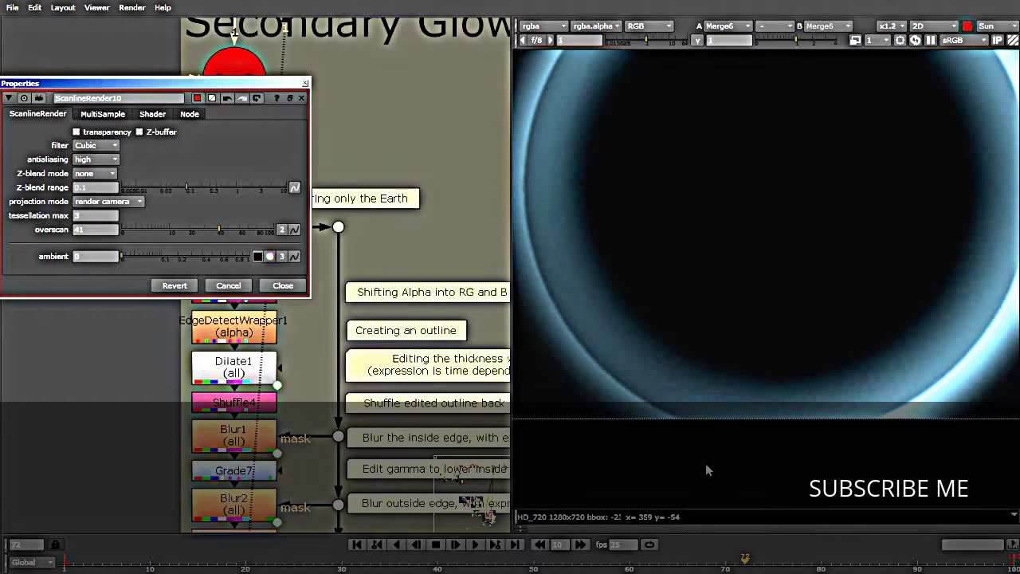
pyautogui.scroll(-3, 705, 462)
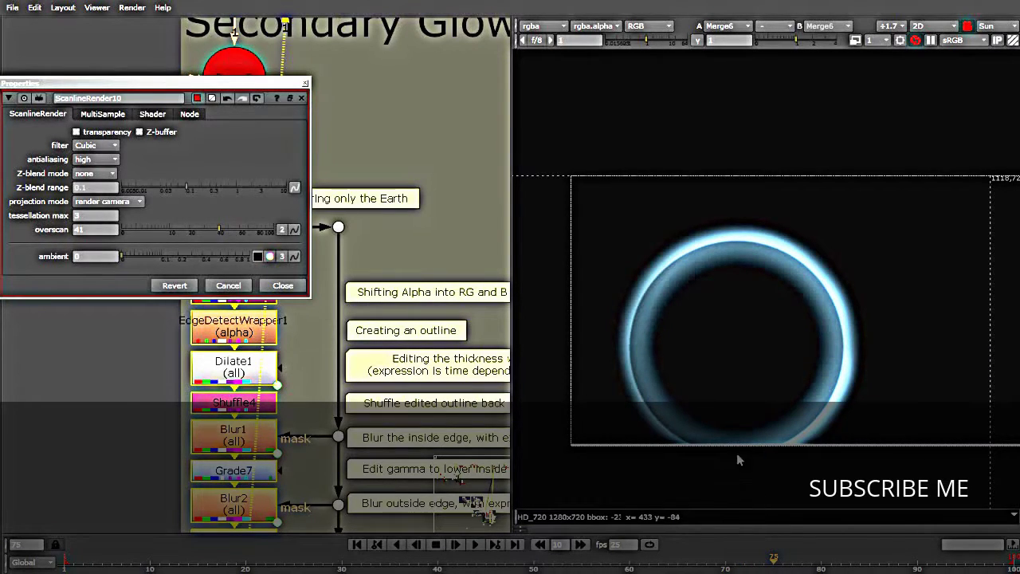
pyautogui.click(303, 83)
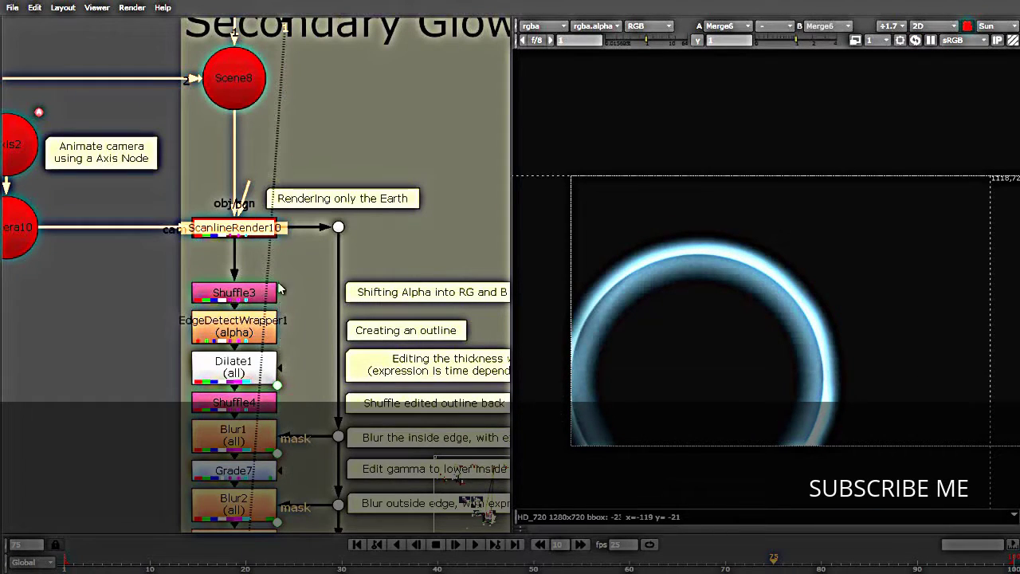
# Examine the overscan bounding box around the HD_720 frame in the viewer
pyautogui.press('1')
pyautogui.scroll(-3, 733, 263)
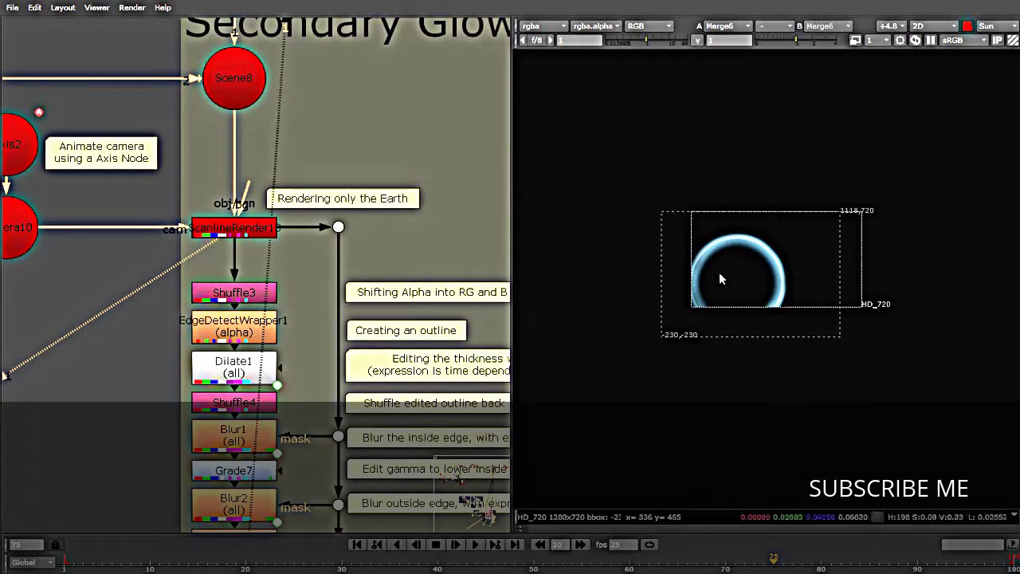
pyautogui.scroll(3, 741, 319)
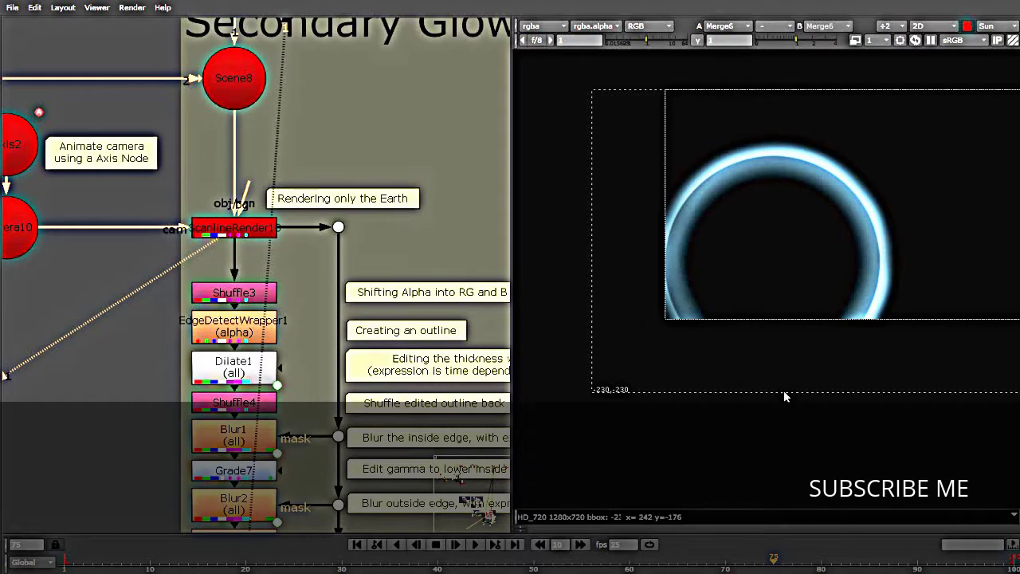
# Reopen the ScanlineRender10 properties and set its overscan to 20
pyautogui.doubleClick(258, 241)
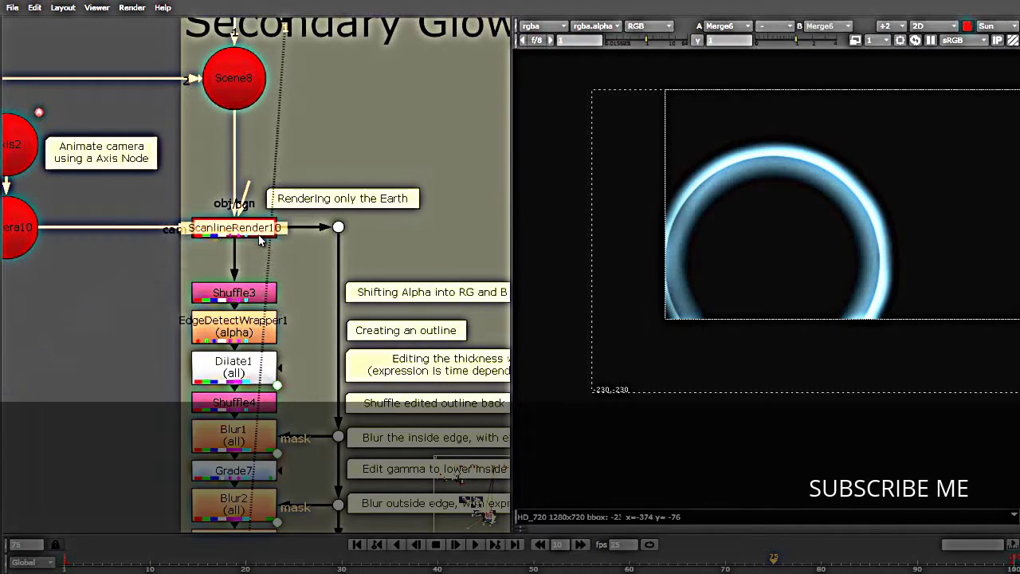
pyautogui.doubleClick(102, 244)
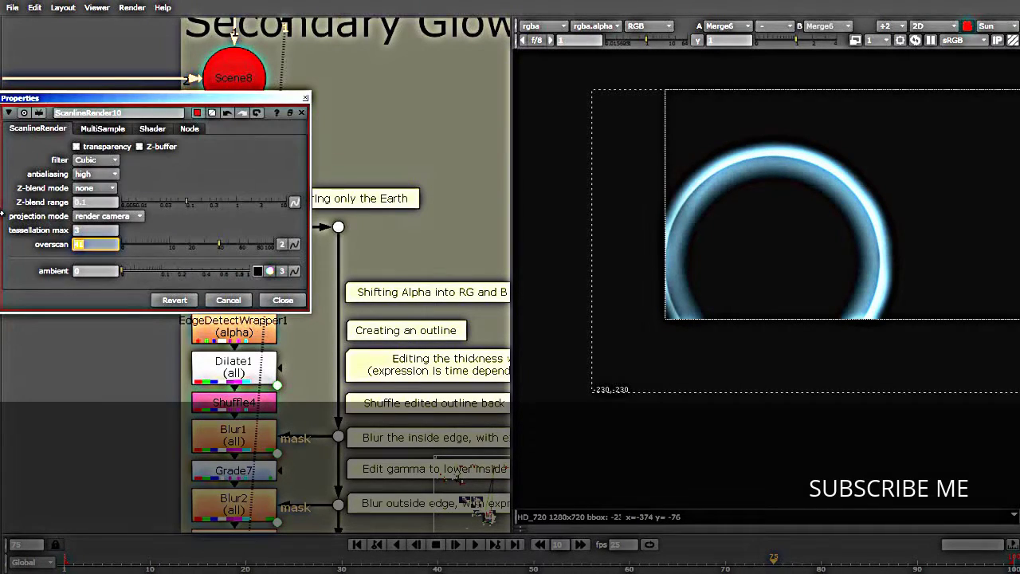
pyautogui.write('29')
pyautogui.press('Return')
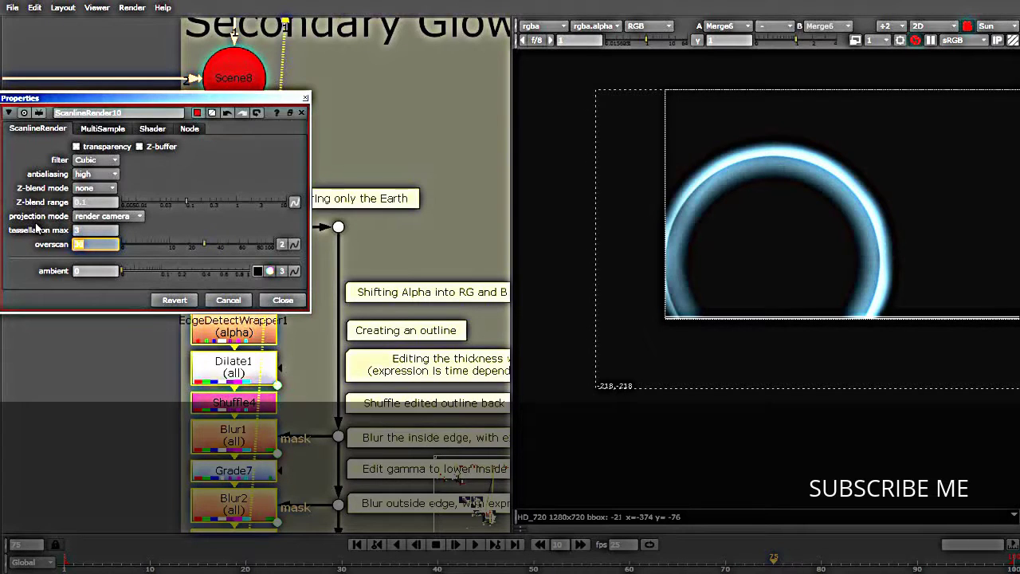
pyautogui.write('23')
pyautogui.press('Return')
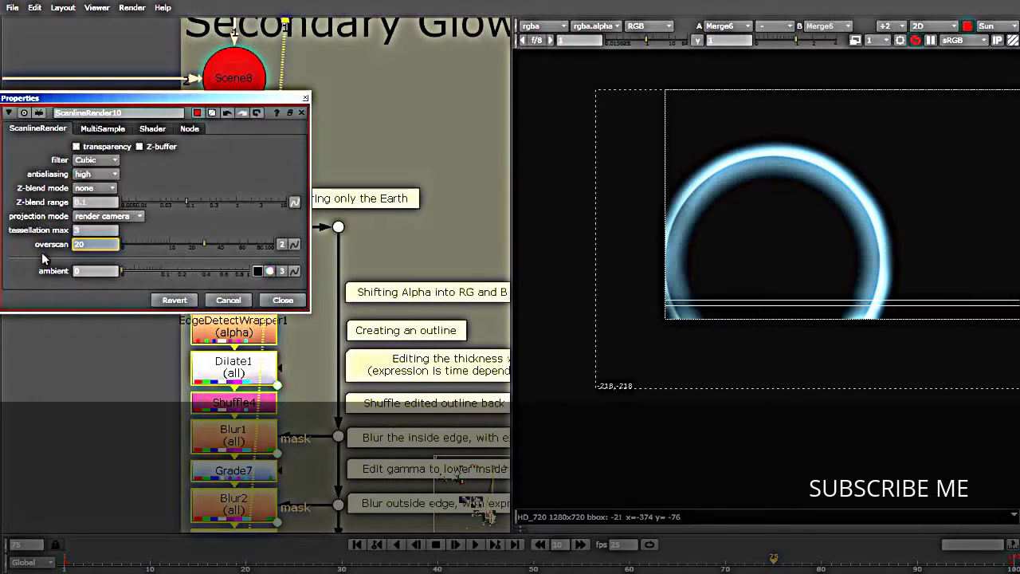
# Close the ScanlineRender10 properties and examine the Merge6 multiply node and its Earth glow against the HD_720 frame
pyautogui.click(306, 99)
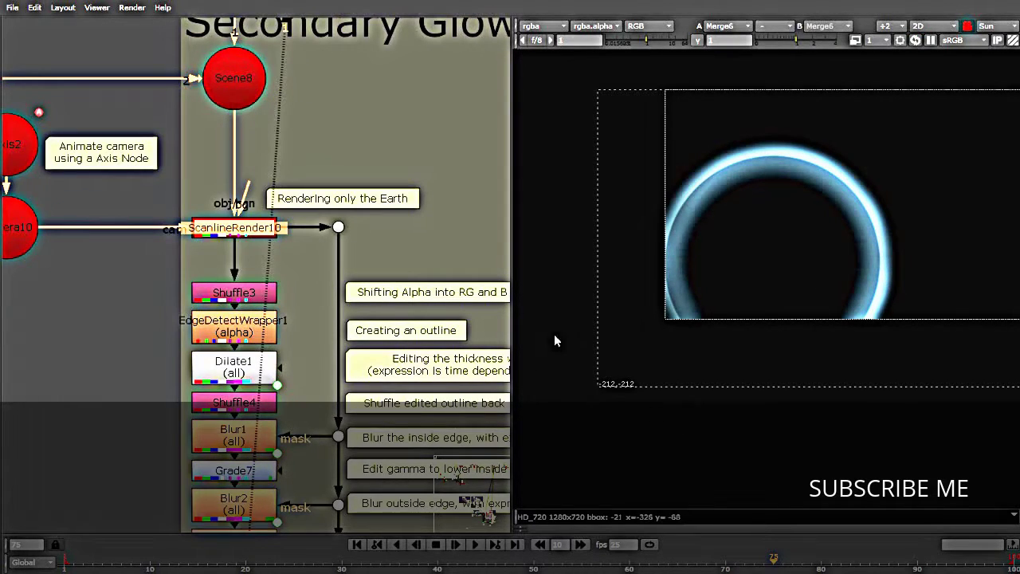
pyautogui.scroll(-3, 657, 306)
pyautogui.scroll(-5, 195, 164)
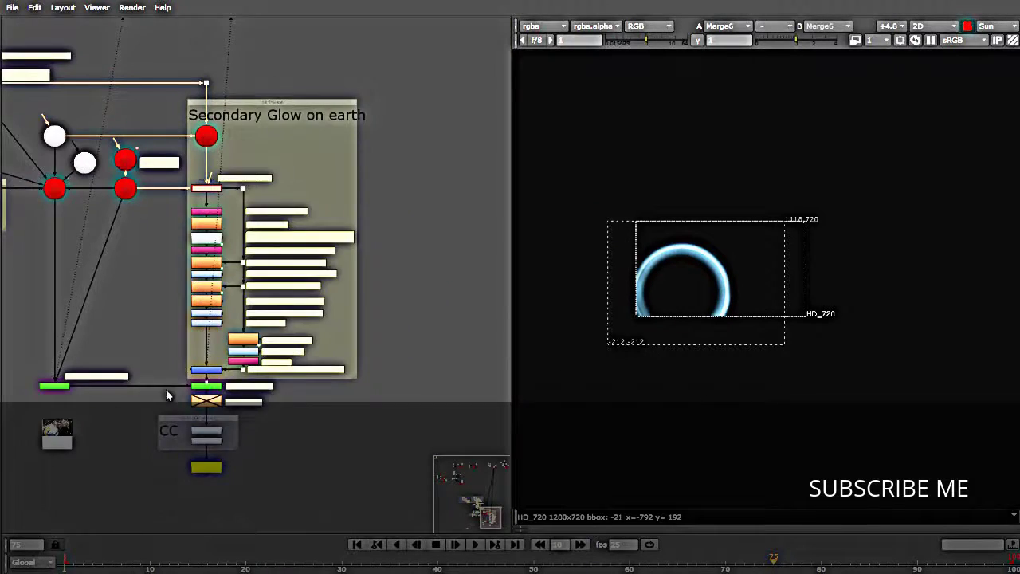
pyautogui.scroll(5, 166, 388)
pyautogui.click(291, 335)
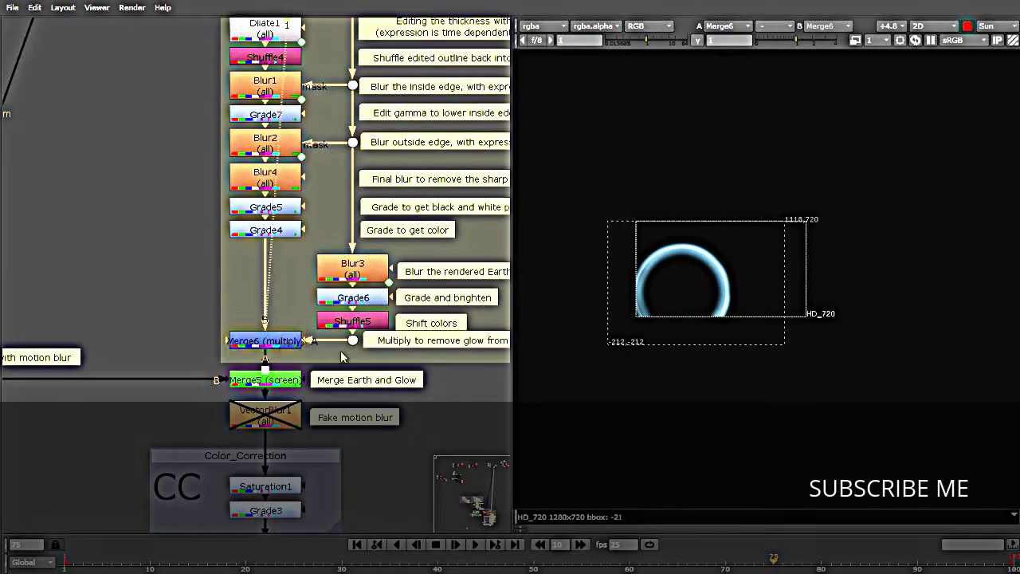
pyautogui.scroll(3, 691, 297)
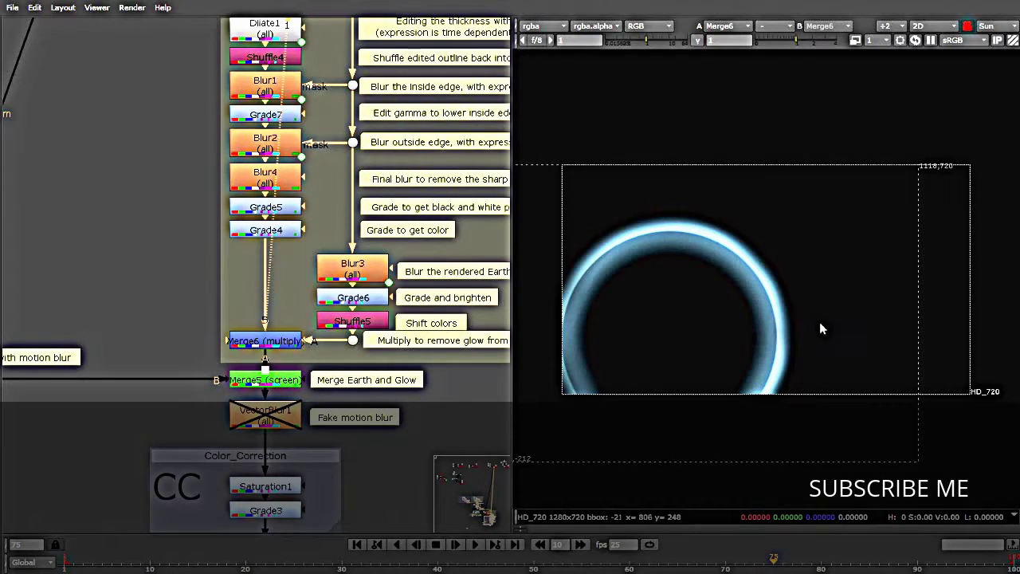
pyautogui.scroll(-3, 477, 374)
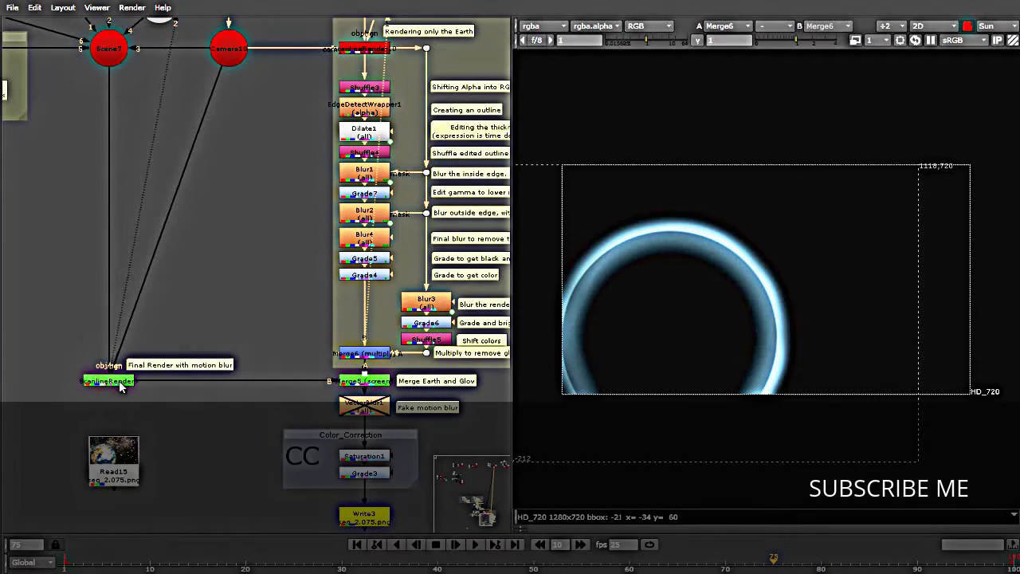
# Show the output of the scanline render node labelled "Final Render with motion blur" in the viewer
pyautogui.click(119, 380)
pyautogui.press('1')
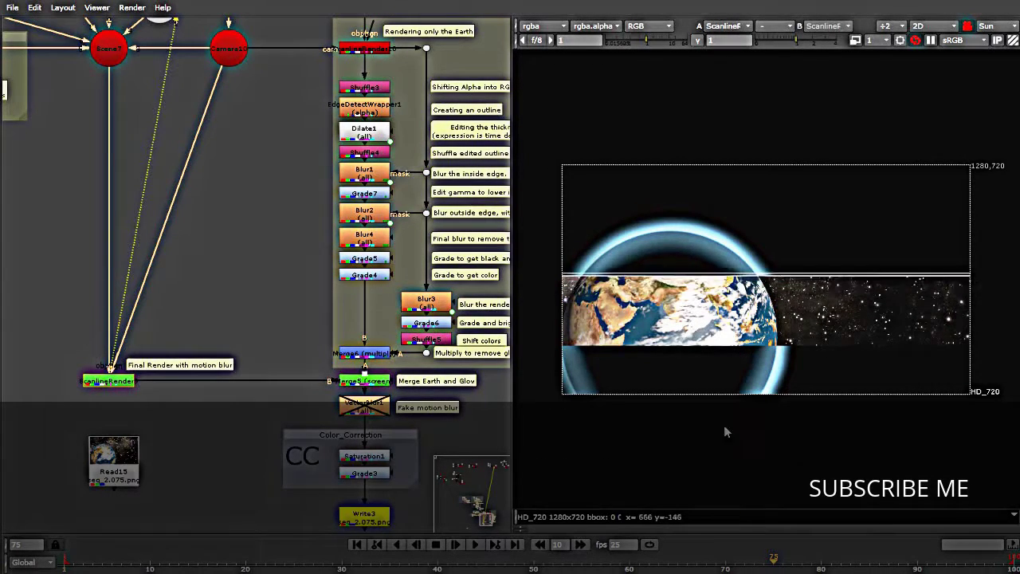
pyautogui.scroll(-1, 224, 494)
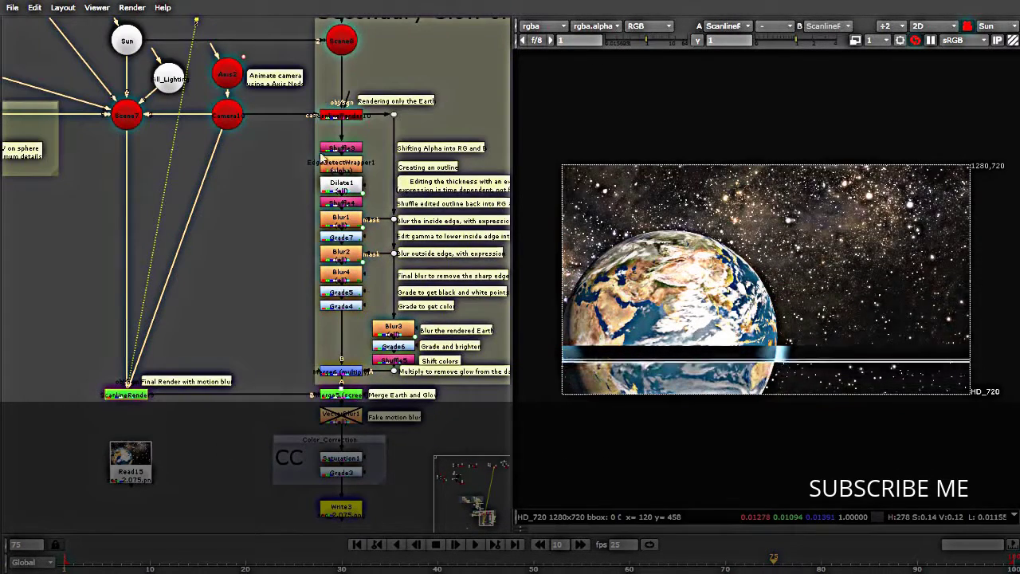